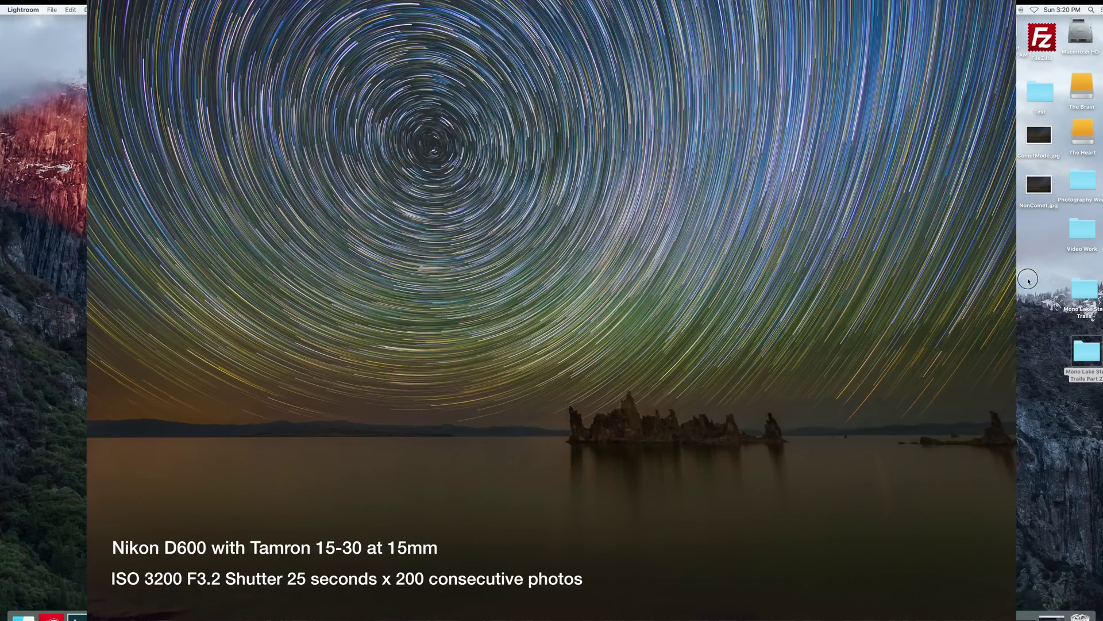
Bring Finder forward and drag the Mono Lake Star Trails folder to a new desktop spot.
{"action": "key", "text": "super+Tab"}
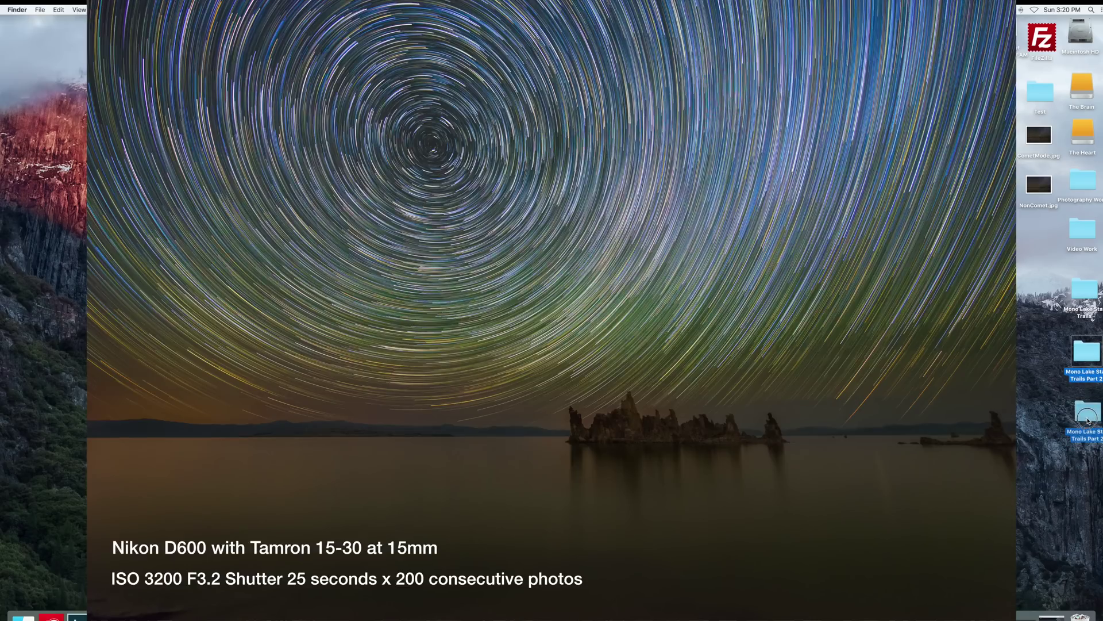
{"action": "left_click_drag", "start_coordinate": [1085, 288], "coordinate": [1080, 352]}
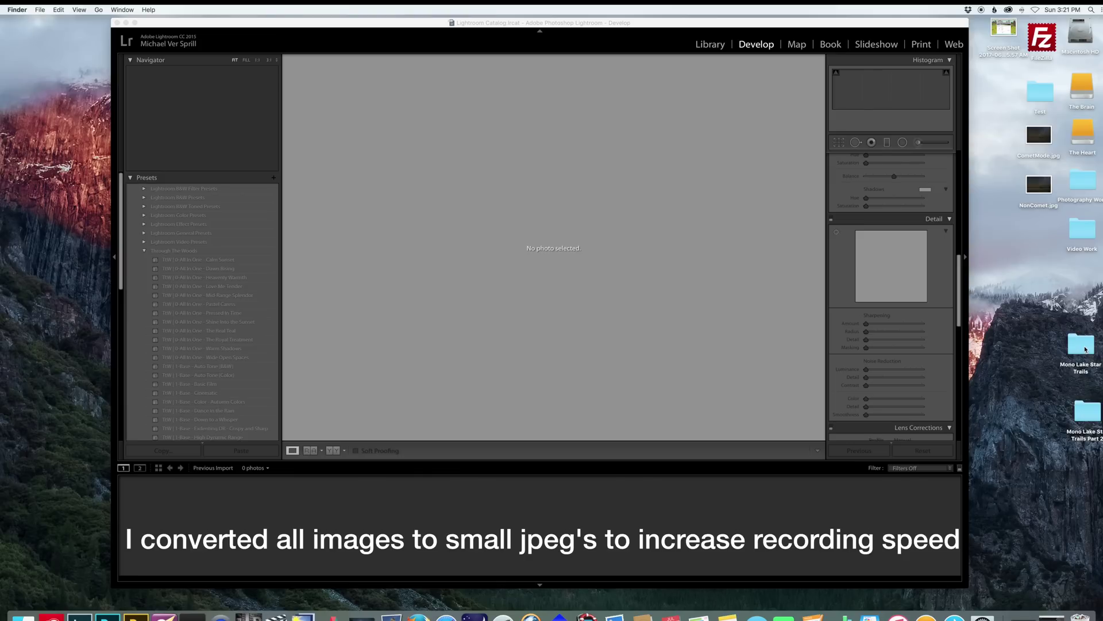
Open the Mono Lake Star Trails folder, select Long Exposure 1.jpg, and switch Lightroom to Library.
{"action": "double_click", "coordinate": [1083, 346]}
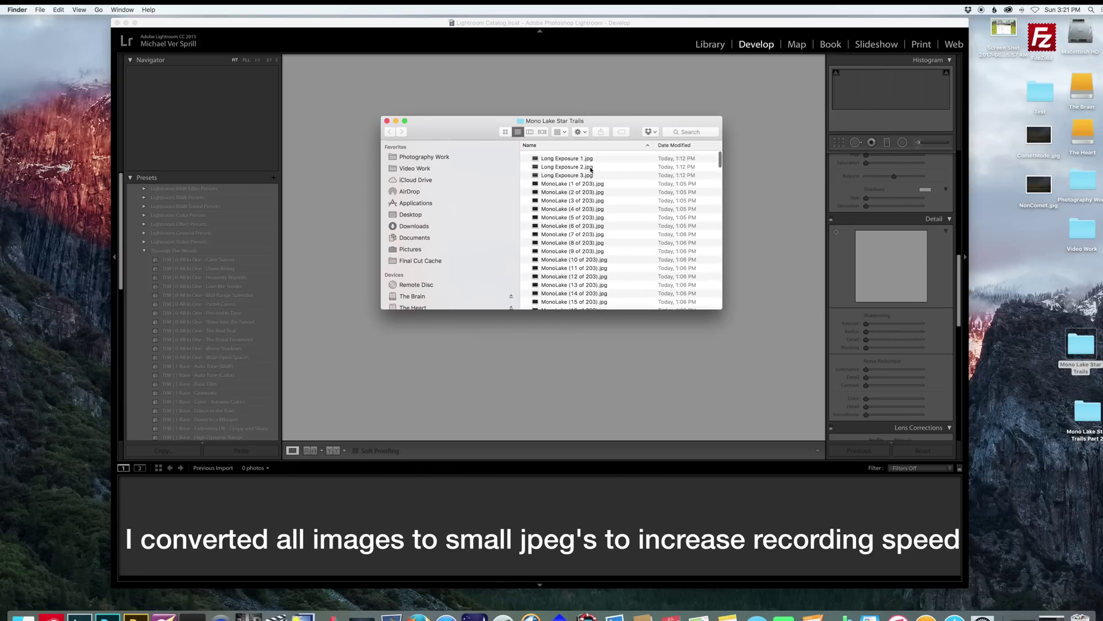
{"action": "scroll", "coordinate": [598, 166], "scroll_direction": "down", "scroll_amount": 1}
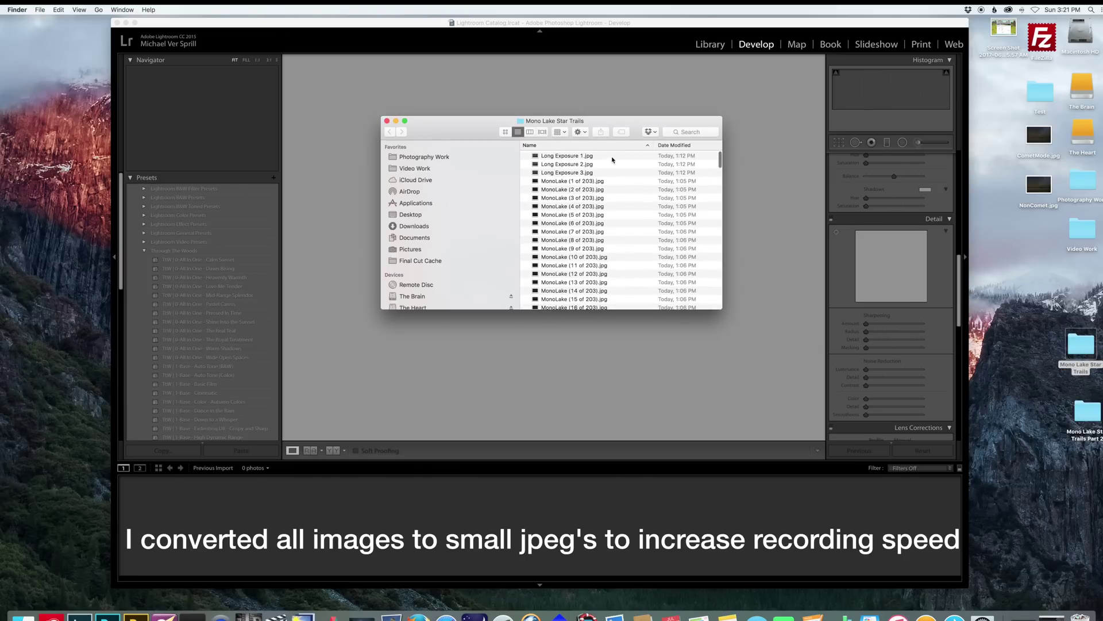
{"action": "left_click", "coordinate": [611, 157]}
{"action": "scroll", "coordinate": [617, 237], "scroll_direction": "down", "scroll_amount": 20}
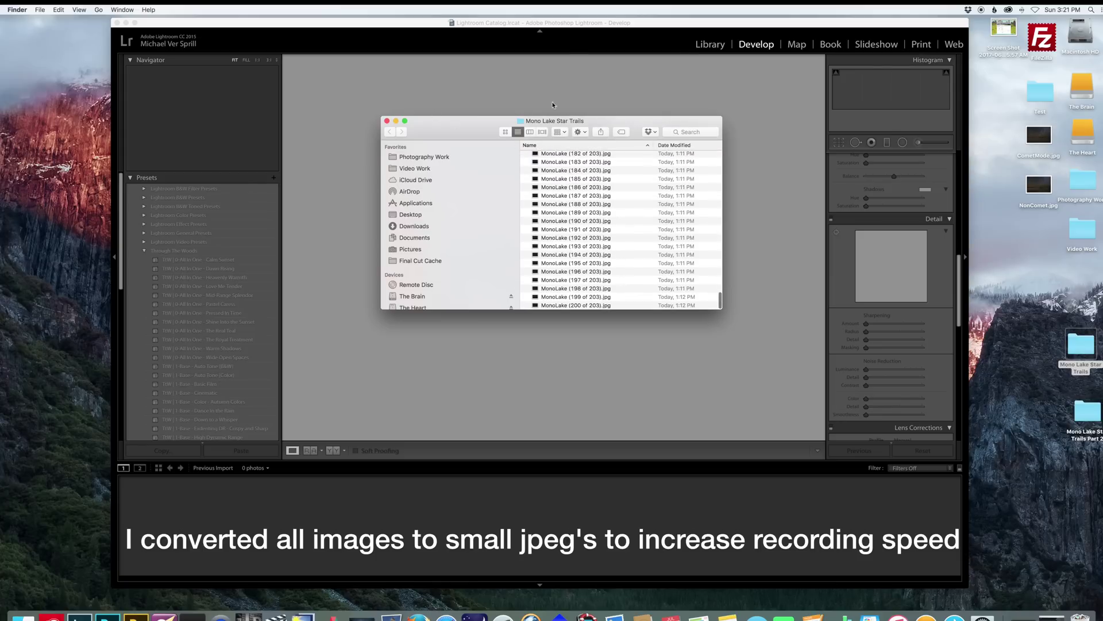
{"action": "left_click", "coordinate": [553, 105]}
{"action": "left_click", "coordinate": [699, 46]}
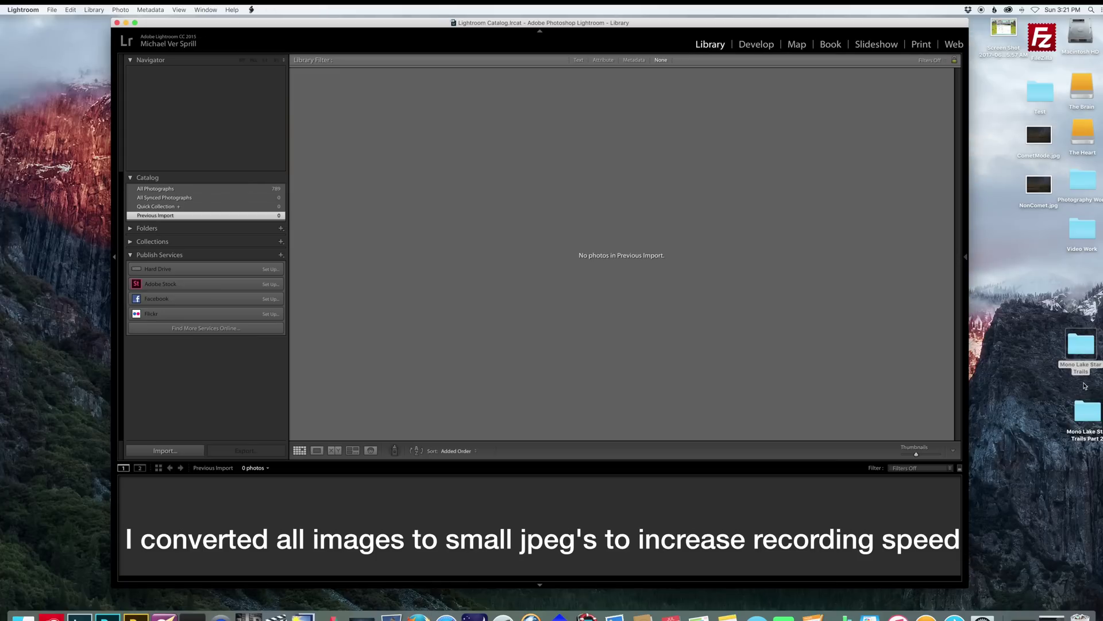
Select all 203 images and drop them onto Lightroom to open the Import grid.
{"action": "left_click", "coordinate": [1085, 386]}
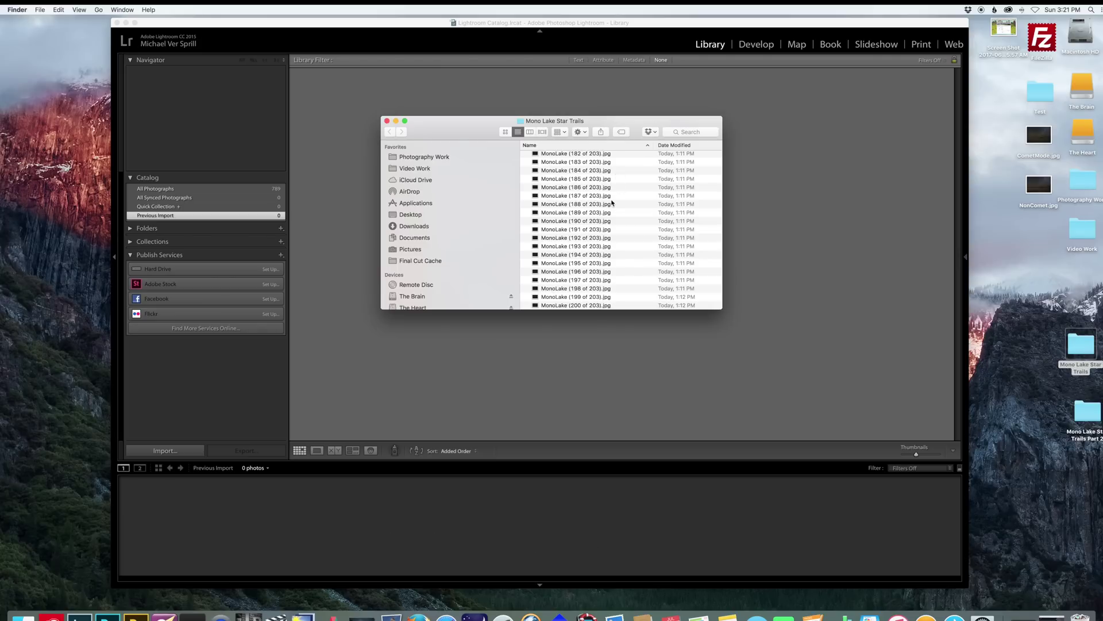
{"action": "key", "text": "super+a"}
{"action": "left_click_drag", "start_coordinate": [610, 205], "coordinate": [808, 209]}
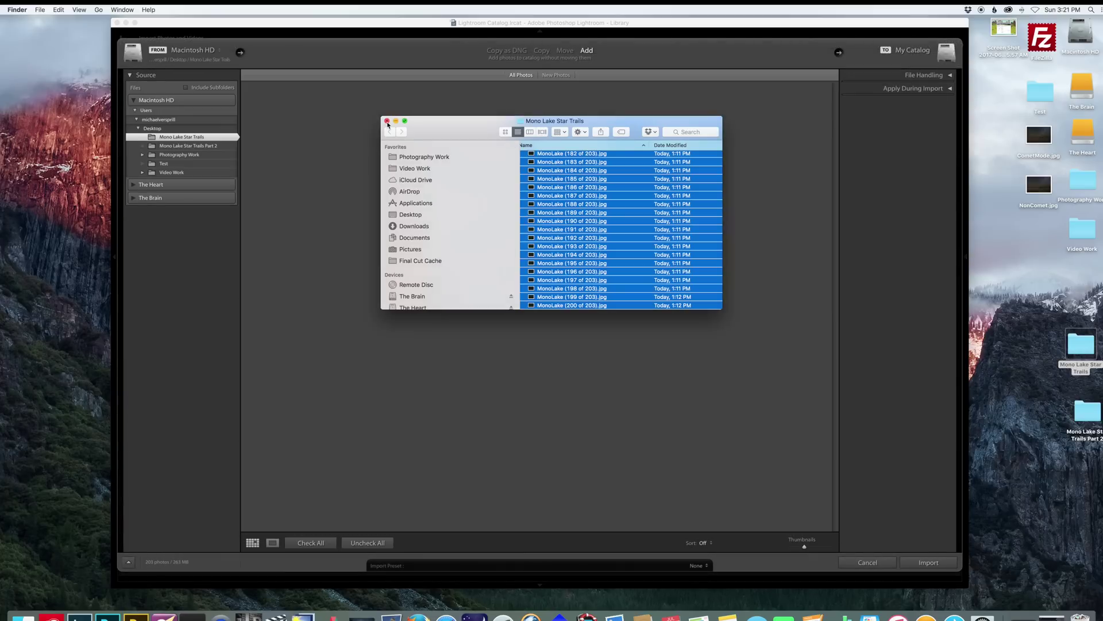
{"action": "left_click", "coordinate": [387, 121]}
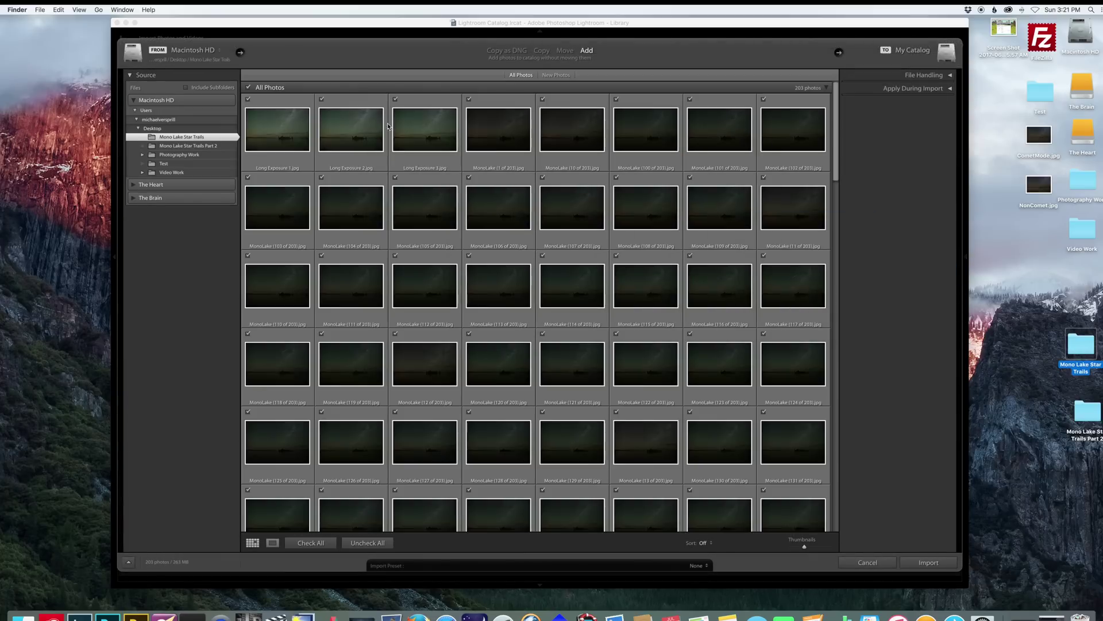
Import all 203 checked Mono Lake photos into the Lightroom Library.
{"action": "left_click", "coordinate": [931, 563]}
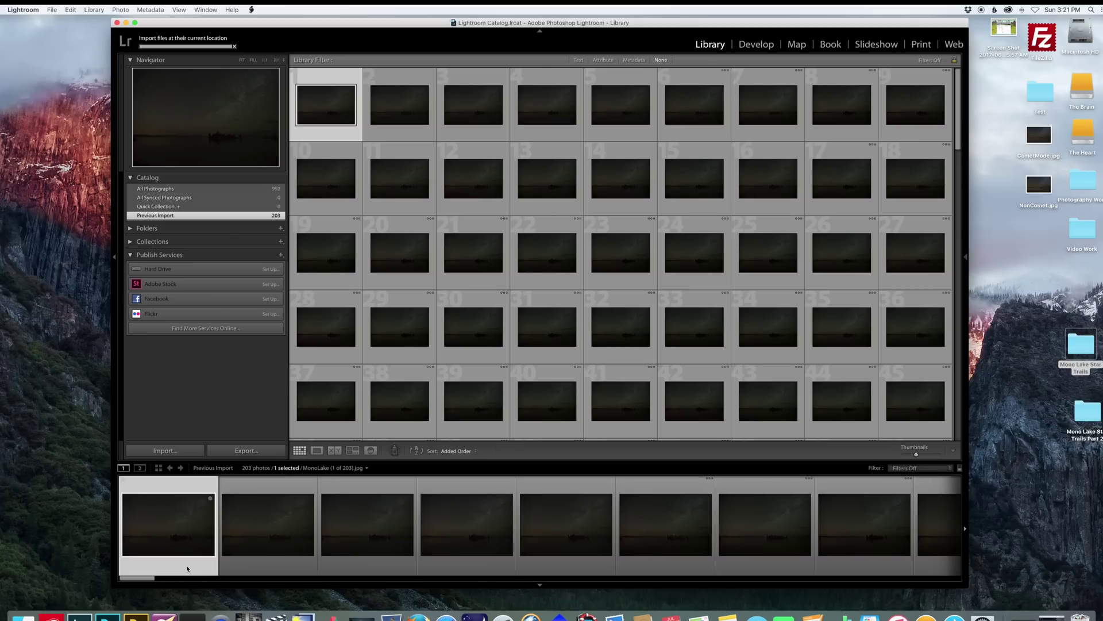
Open Long Exposure 1.jpg in the Develop module from the end of the filmstrip.
{"action": "left_click", "coordinate": [745, 46]}
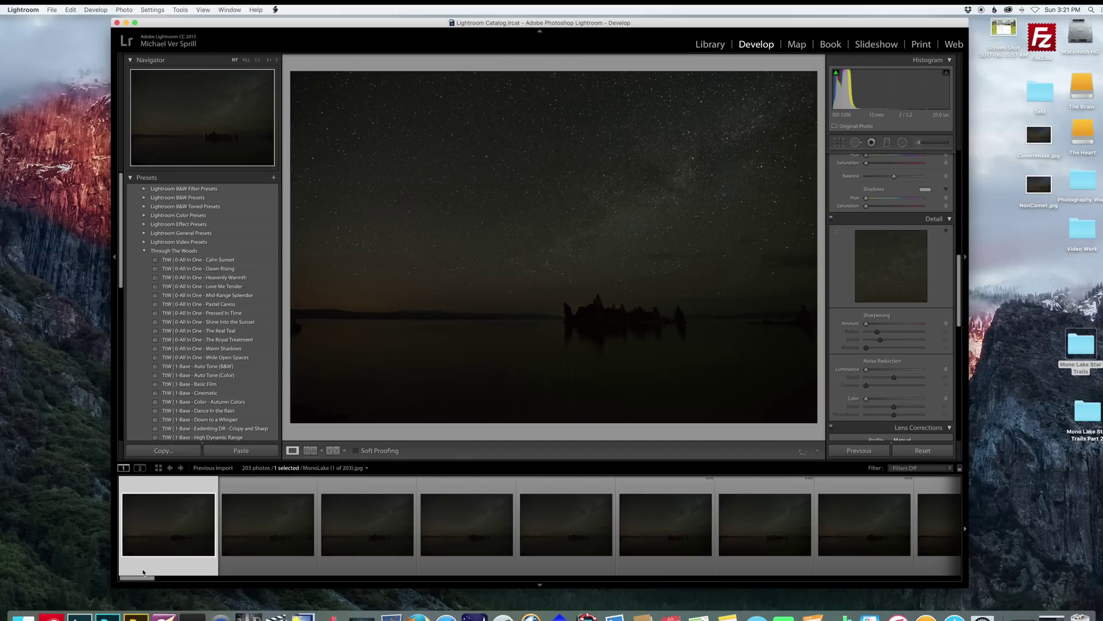
{"action": "left_click_drag", "start_coordinate": [141, 581], "coordinate": [943, 580]}
{"action": "left_click", "coordinate": [813, 548]}
{"action": "left_click", "coordinate": [745, 528]}
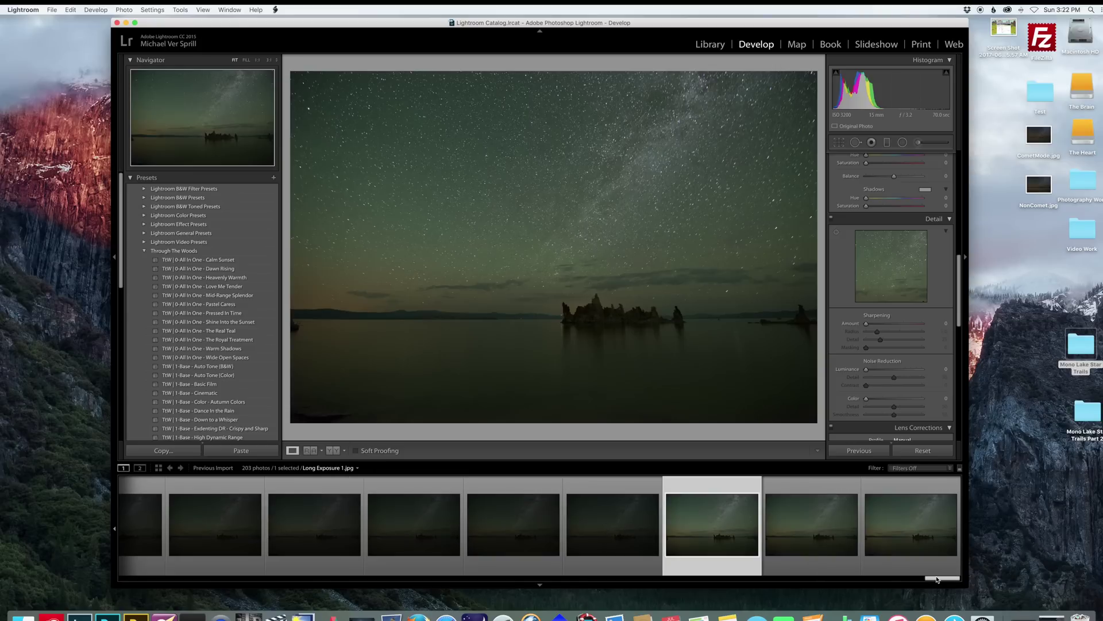
Select the three Long Exposure photos and set Auto white balance with Temp around +7.
{"action": "left_click", "coordinate": [917, 549], "text": "shift"}
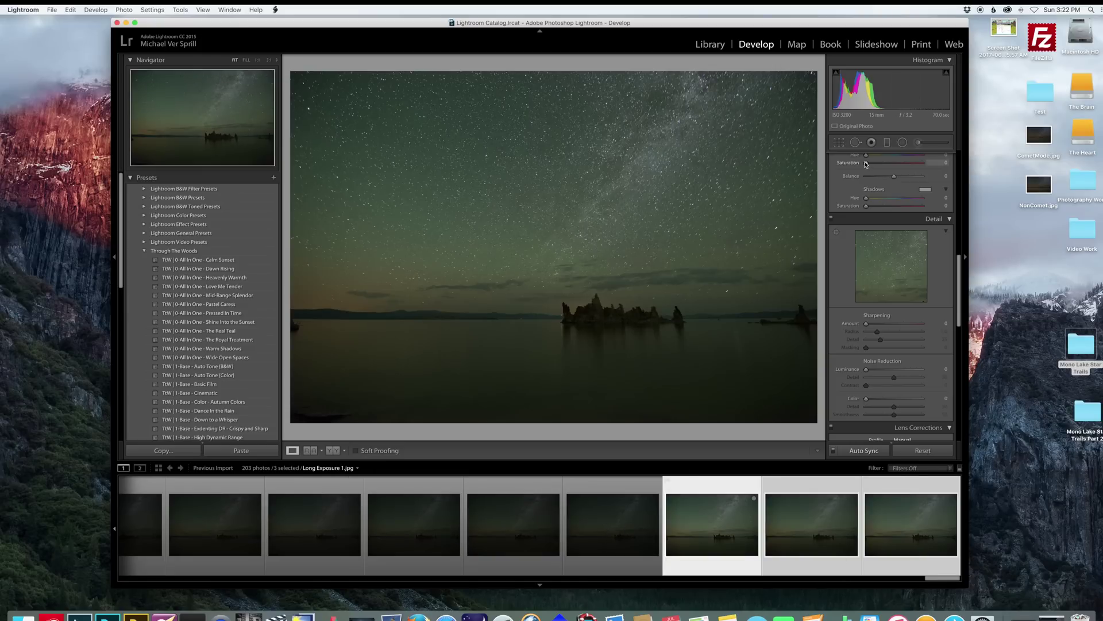
{"action": "scroll", "coordinate": [889, 191], "scroll_direction": "up", "scroll_amount": 10}
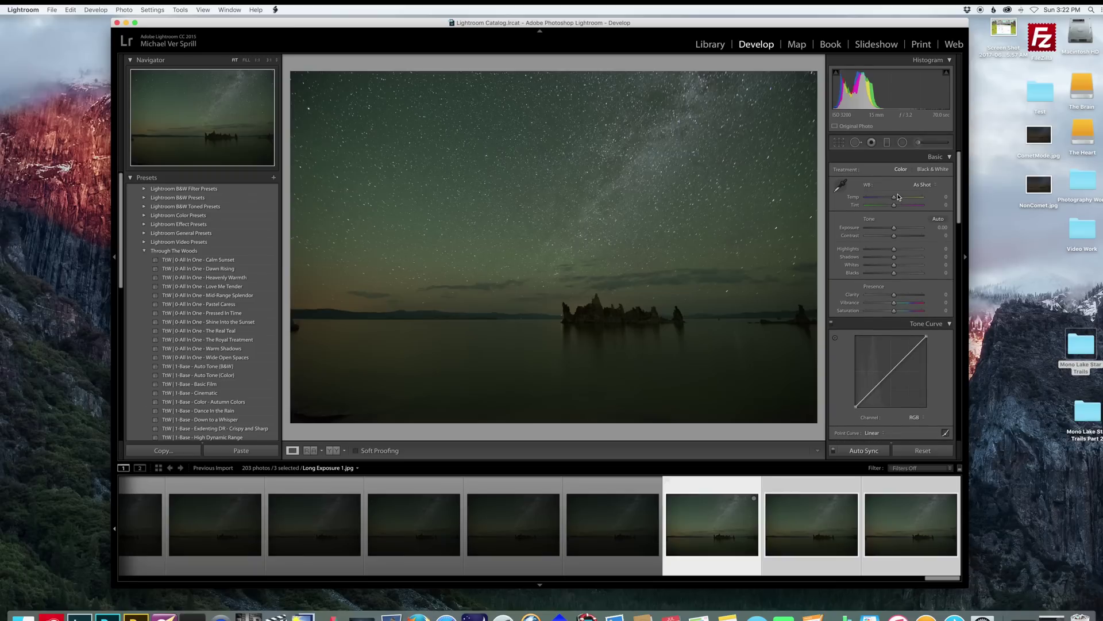
{"action": "left_click", "coordinate": [919, 185]}
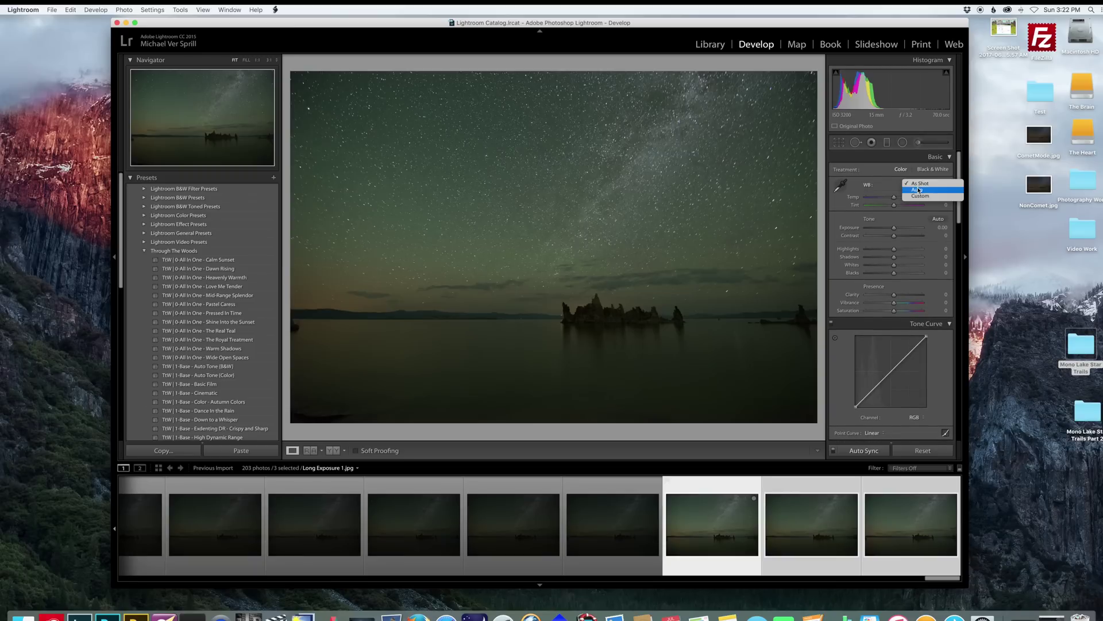
{"action": "left_click", "coordinate": [918, 190]}
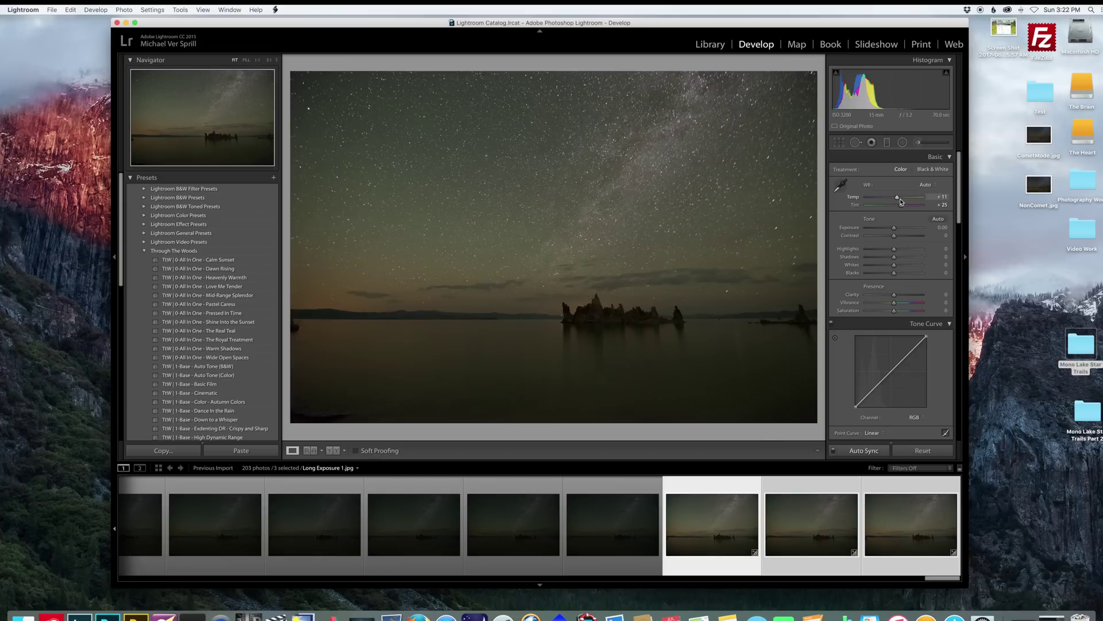
{"action": "left_click_drag", "start_coordinate": [898, 198], "coordinate": [897, 199]}
Lift Shadows to +53, set sharpening to about 42, and add luminance noise reduction.
{"action": "scroll", "coordinate": [905, 263], "scroll_direction": "down", "scroll_amount": 1}
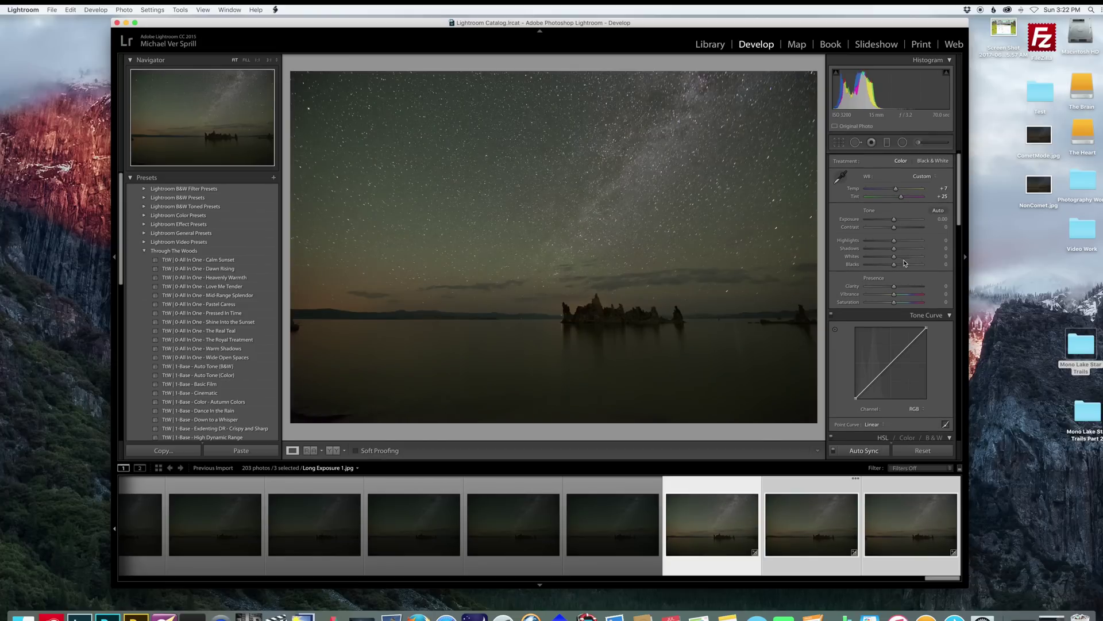
{"action": "left_click_drag", "start_coordinate": [894, 249], "coordinate": [908, 248]}
{"action": "scroll", "coordinate": [893, 288], "scroll_direction": "down", "scroll_amount": 10}
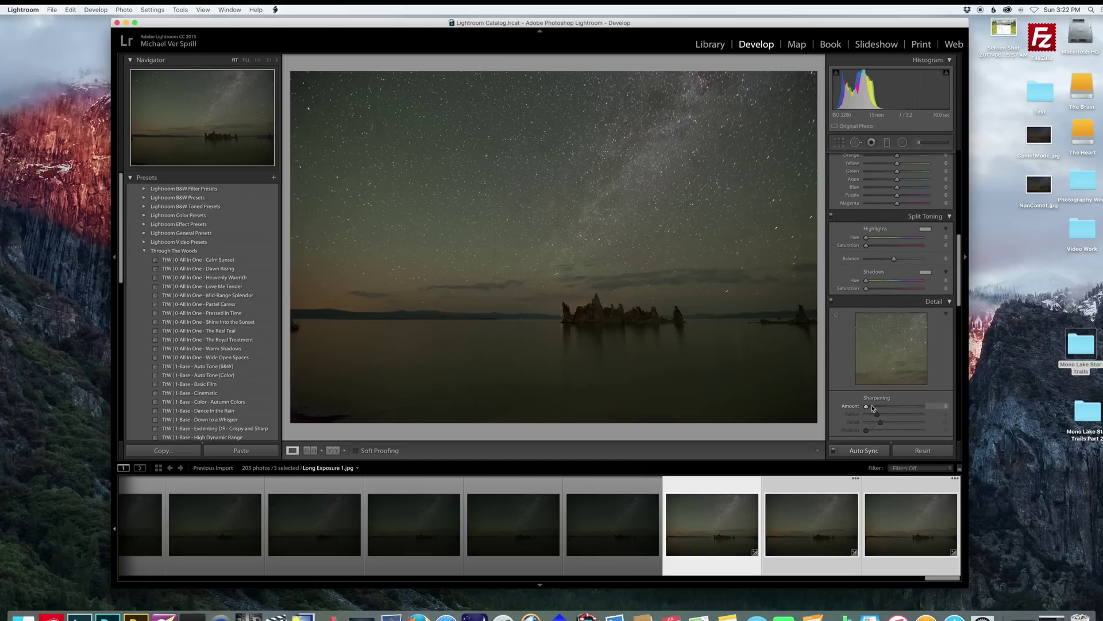
{"action": "left_click_drag", "start_coordinate": [874, 409], "coordinate": [881, 408]}
{"action": "scroll", "coordinate": [881, 403], "scroll_direction": "down", "scroll_amount": 5}
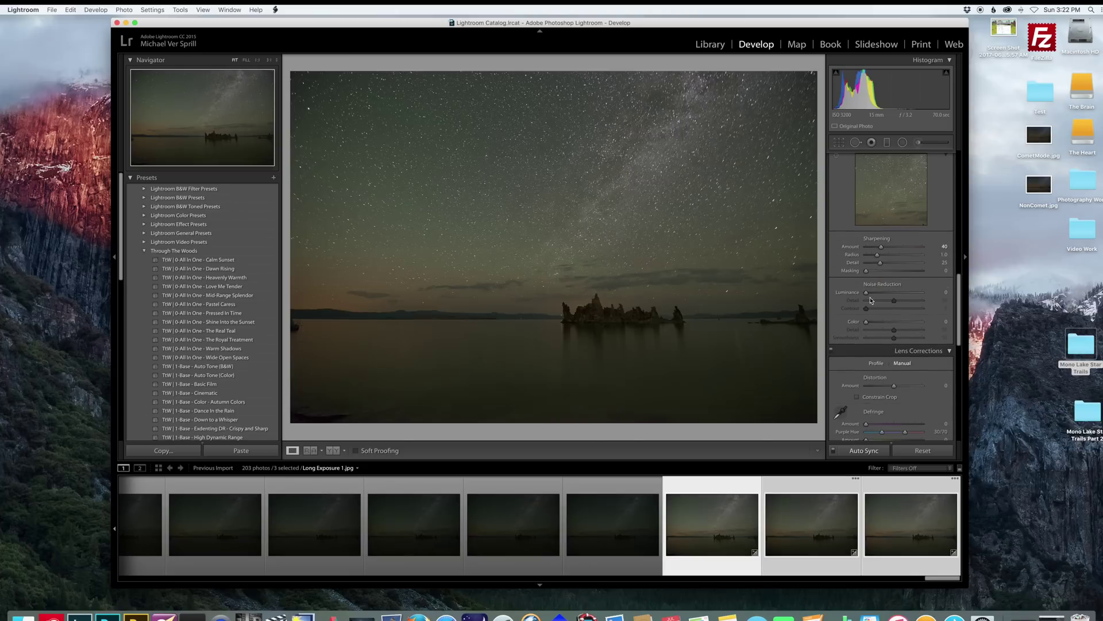
{"action": "left_click_drag", "start_coordinate": [867, 293], "coordinate": [873, 296]}
Reset Temperature and nudge it to +2, then raise Vibrance to +6.
{"action": "scroll", "coordinate": [874, 276], "scroll_direction": "up", "scroll_amount": 10}
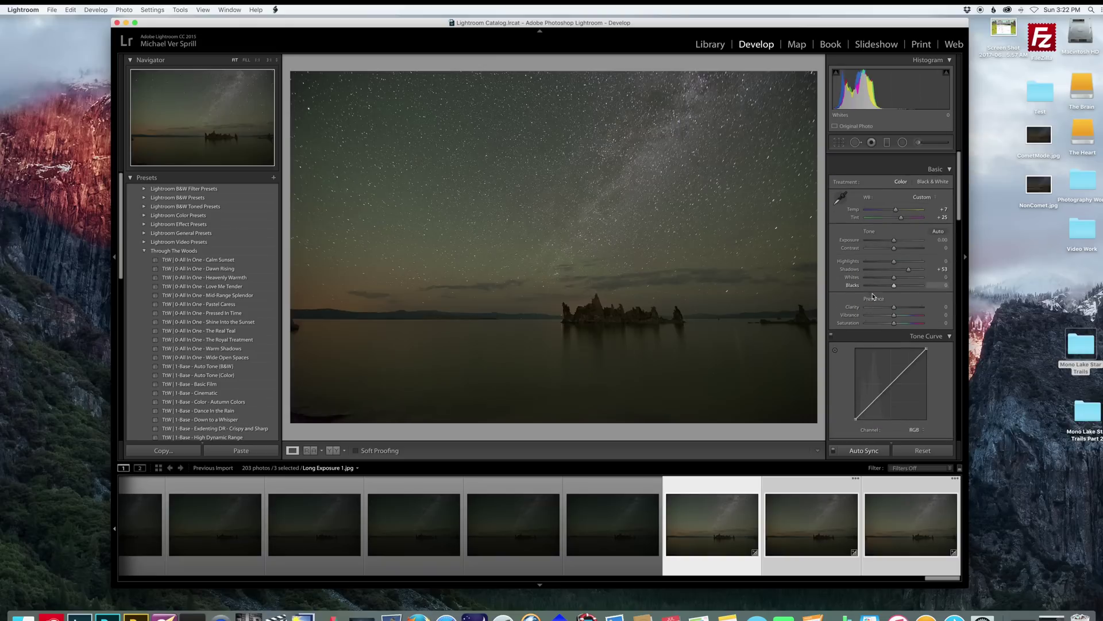
{"action": "double_click", "coordinate": [894, 197]}
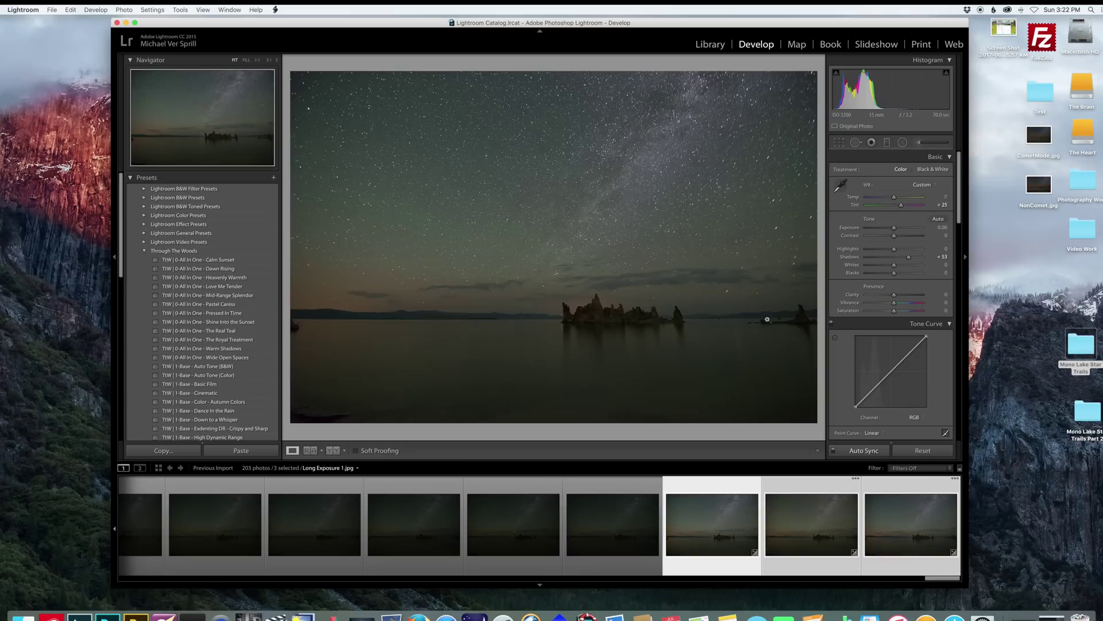
{"action": "left_click_drag", "start_coordinate": [894, 198], "coordinate": [901, 207]}
{"action": "left_click_drag", "start_coordinate": [894, 303], "coordinate": [897, 312]}
Select MonoLake frames 1 through 200 and draw a graduated filter across the horizon.
{"action": "left_click", "coordinate": [636, 548]}
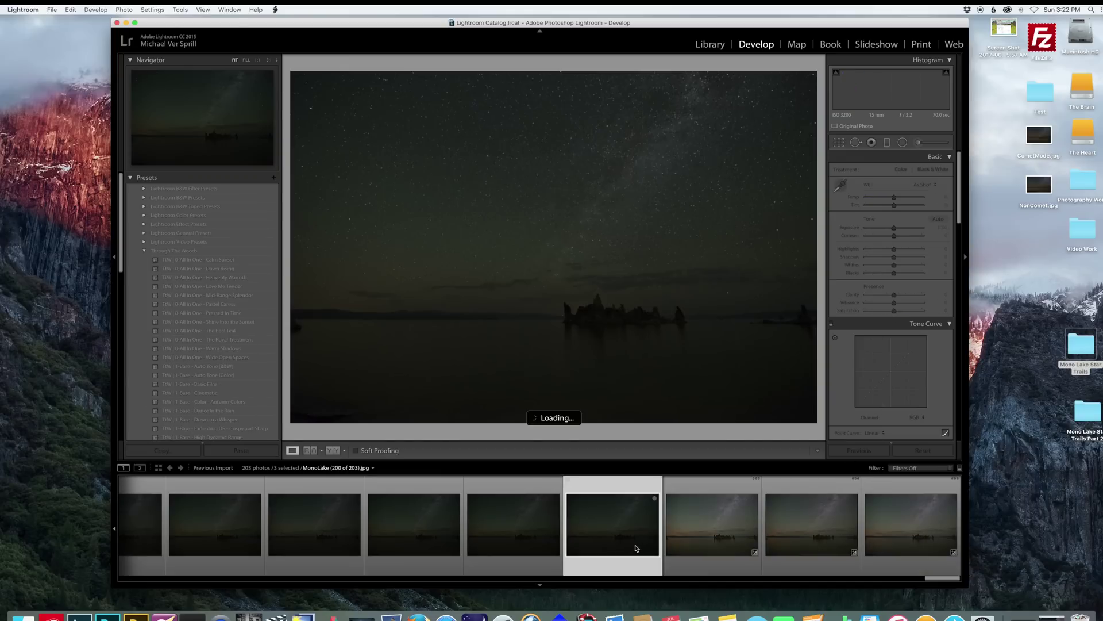
{"action": "left_click_drag", "start_coordinate": [946, 581], "coordinate": [138, 579]}
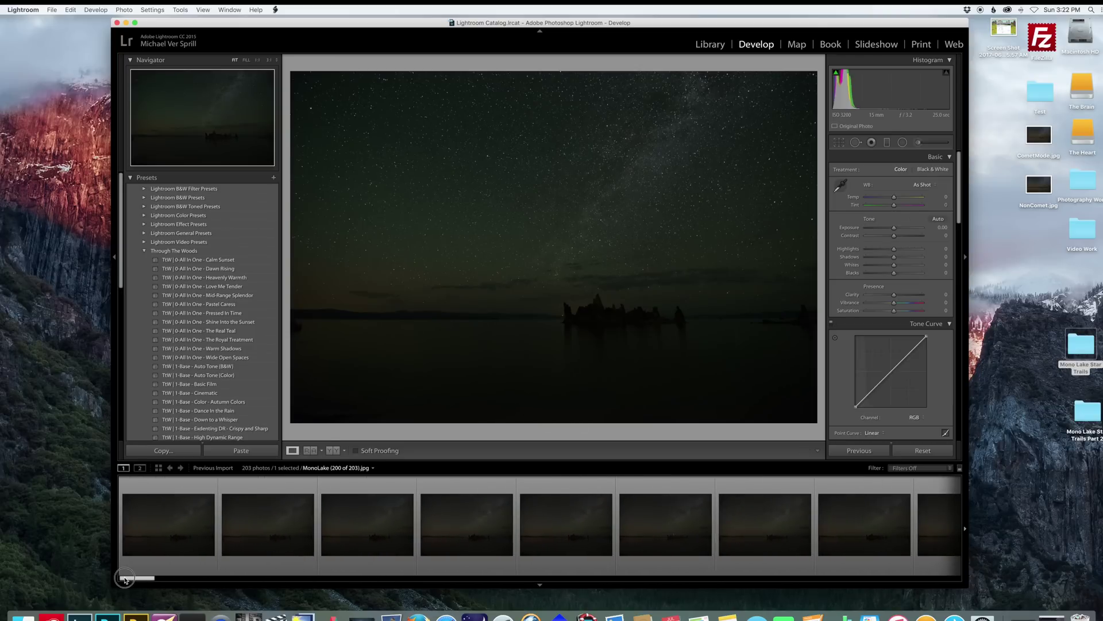
{"action": "left_click", "coordinate": [163, 535], "text": "shift"}
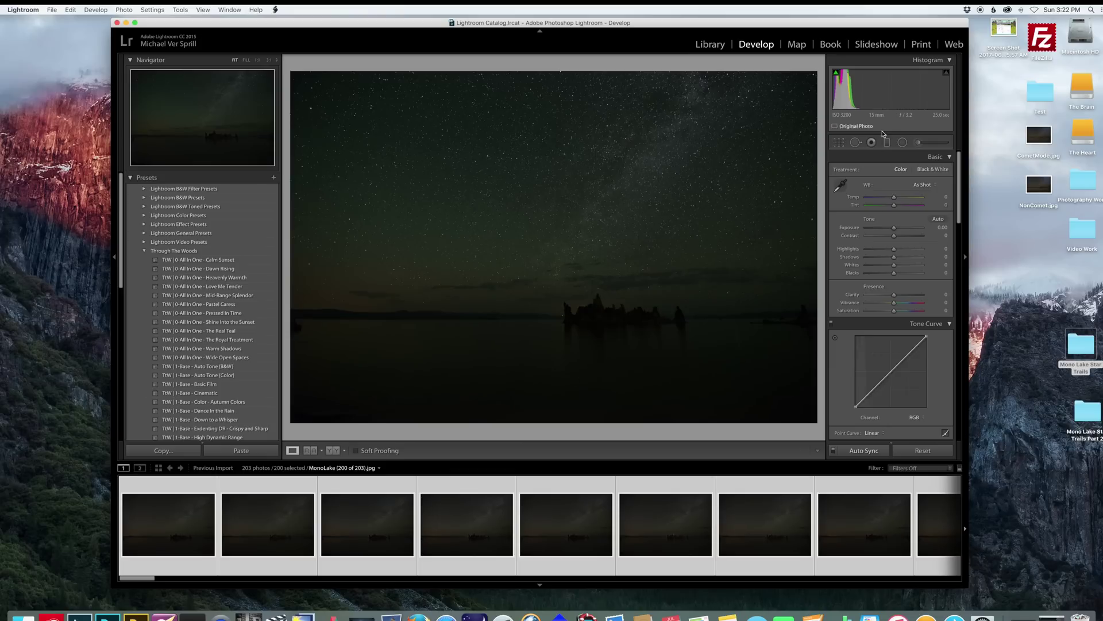
{"action": "left_click", "coordinate": [886, 142]}
{"action": "left_click_drag", "start_coordinate": [603, 348], "coordinate": [606, 303]}
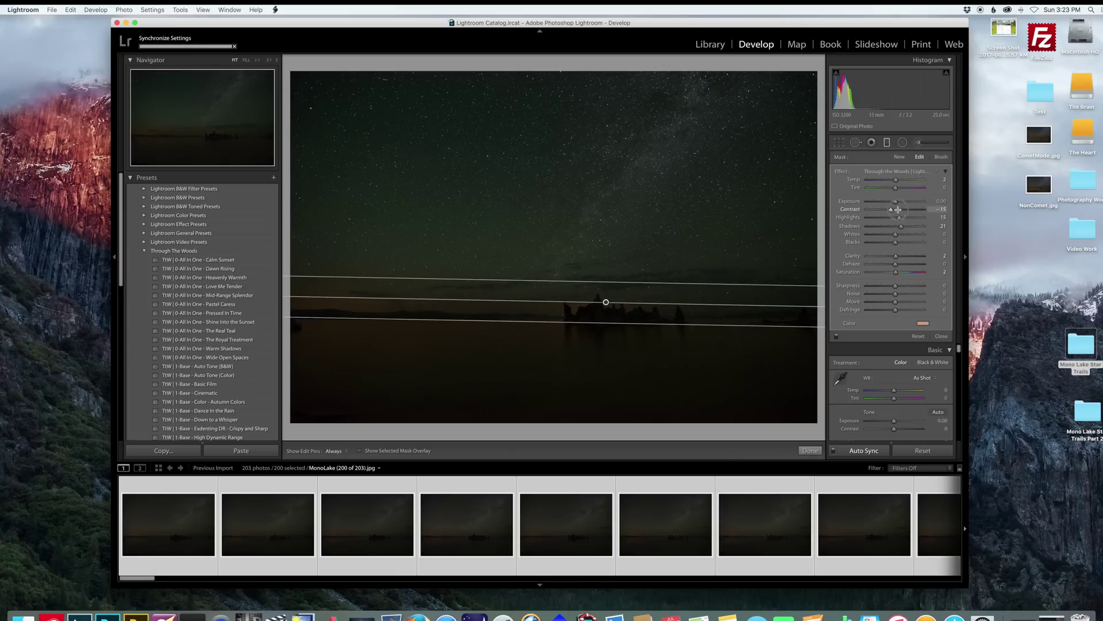
Set the graduated filter to the Exposure preset with raised exposure, Highlights 28, Shadows 49.
{"action": "left_click", "coordinate": [915, 171]}
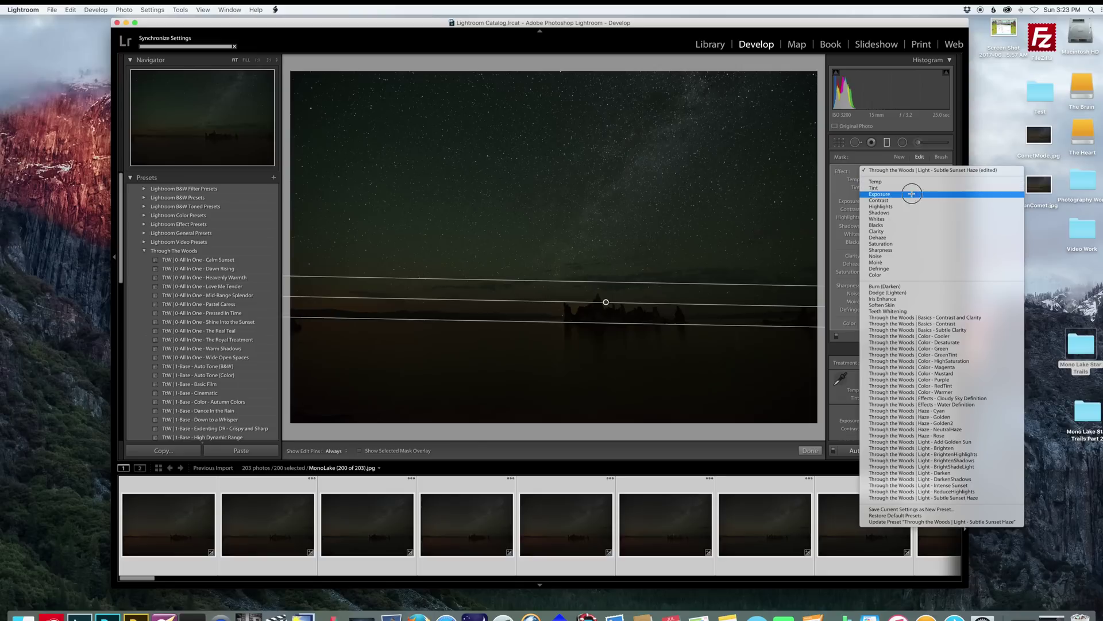
{"action": "left_click", "coordinate": [911, 194]}
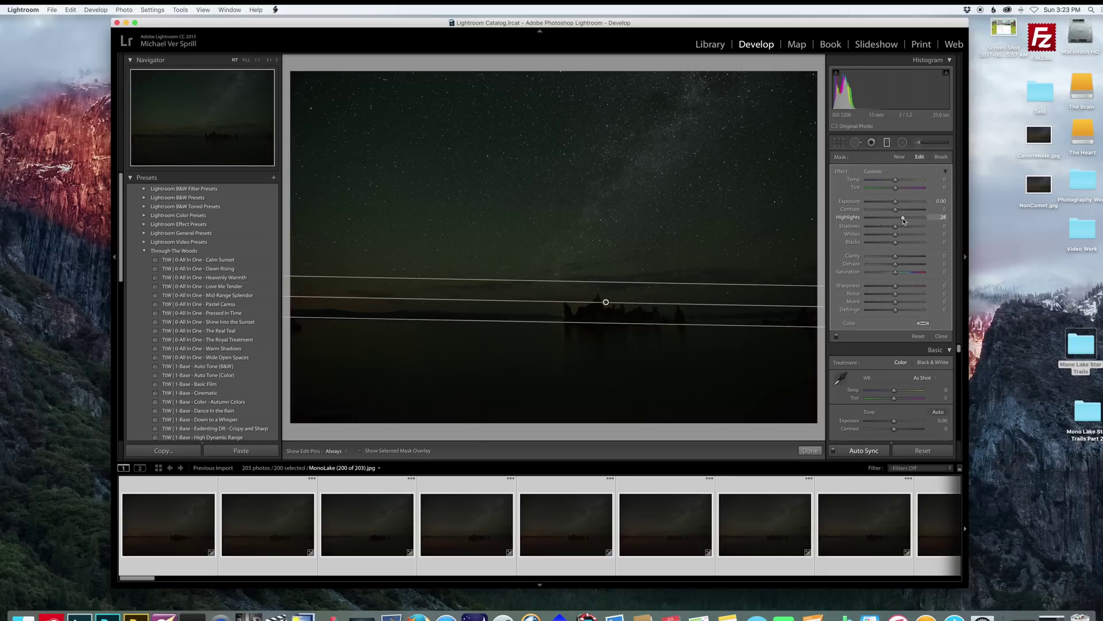
{"action": "left_click", "coordinate": [903, 219]}
{"action": "left_click_drag", "start_coordinate": [895, 201], "coordinate": [901, 200]}
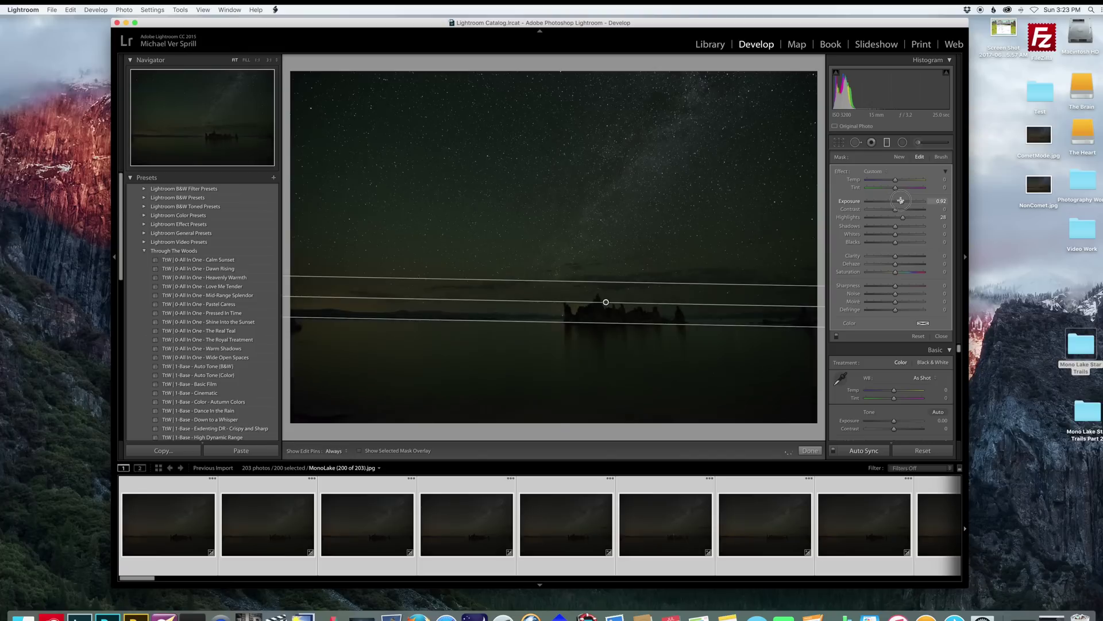
{"action": "left_click", "coordinate": [905, 226]}
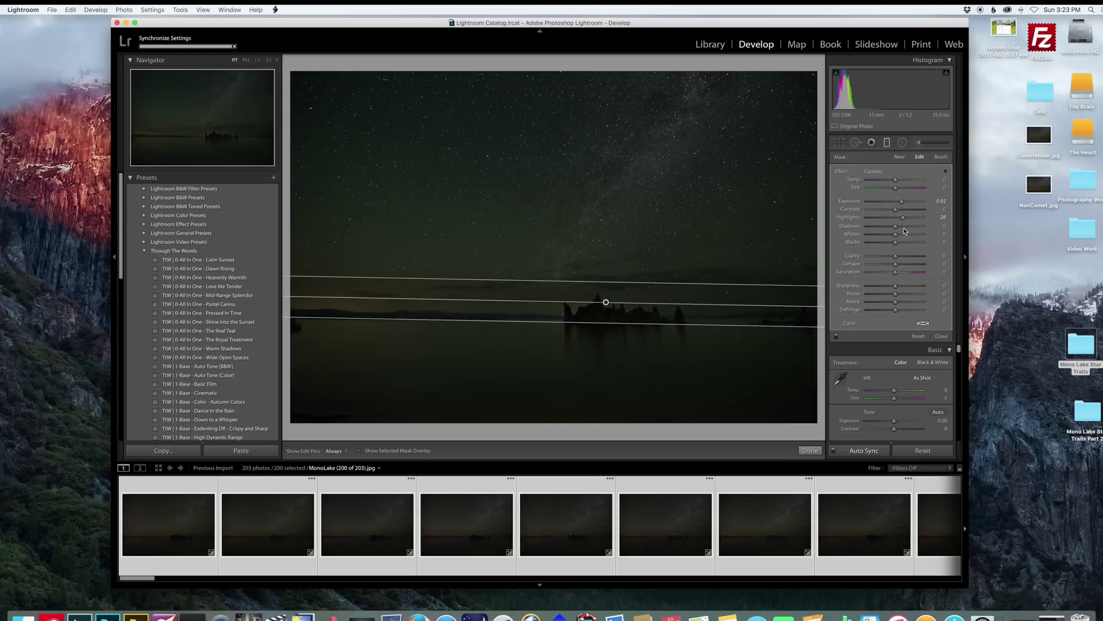
{"action": "left_click_drag", "start_coordinate": [905, 227], "coordinate": [908, 228]}
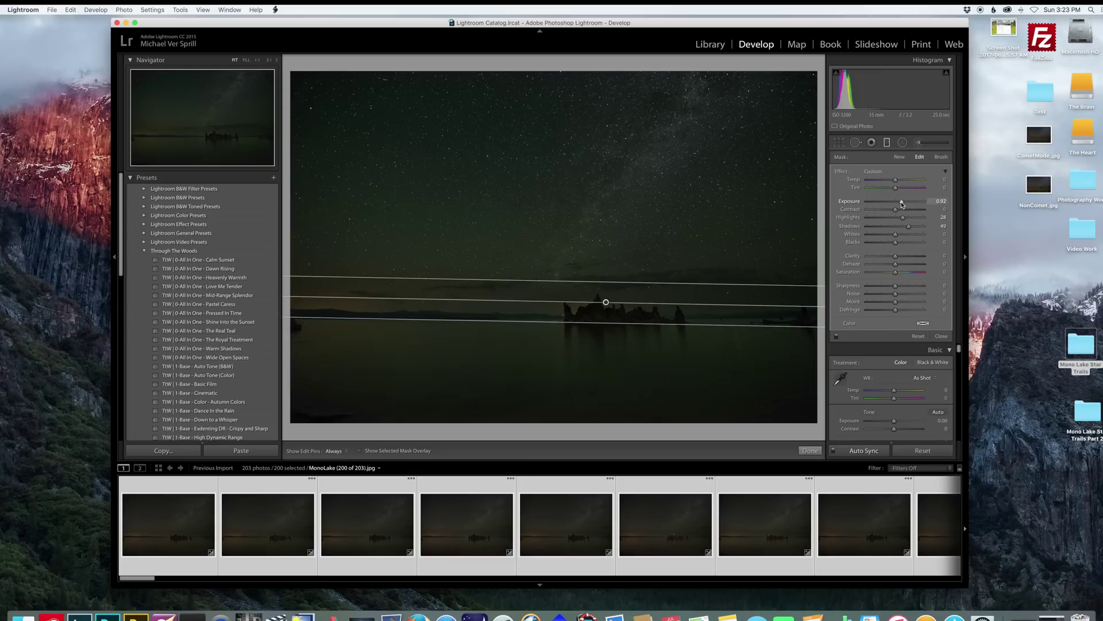
Finish the filter and set Auto white balance, cooling Temp from +13 to +5.
{"action": "left_click", "coordinate": [811, 452]}
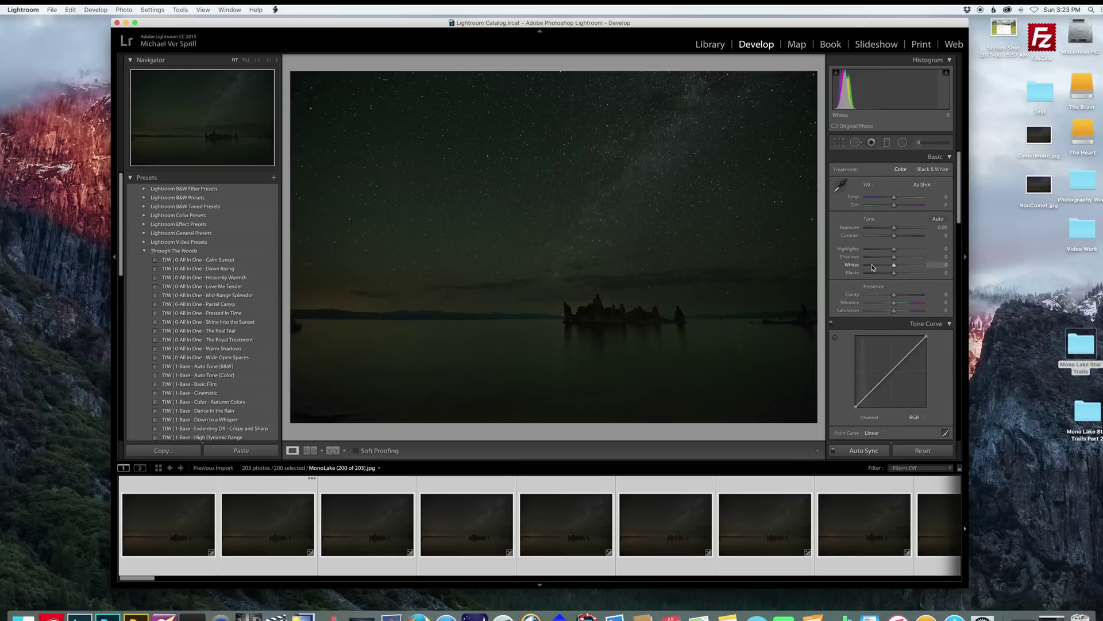
{"action": "left_click", "coordinate": [922, 184]}
{"action": "left_click", "coordinate": [920, 191]}
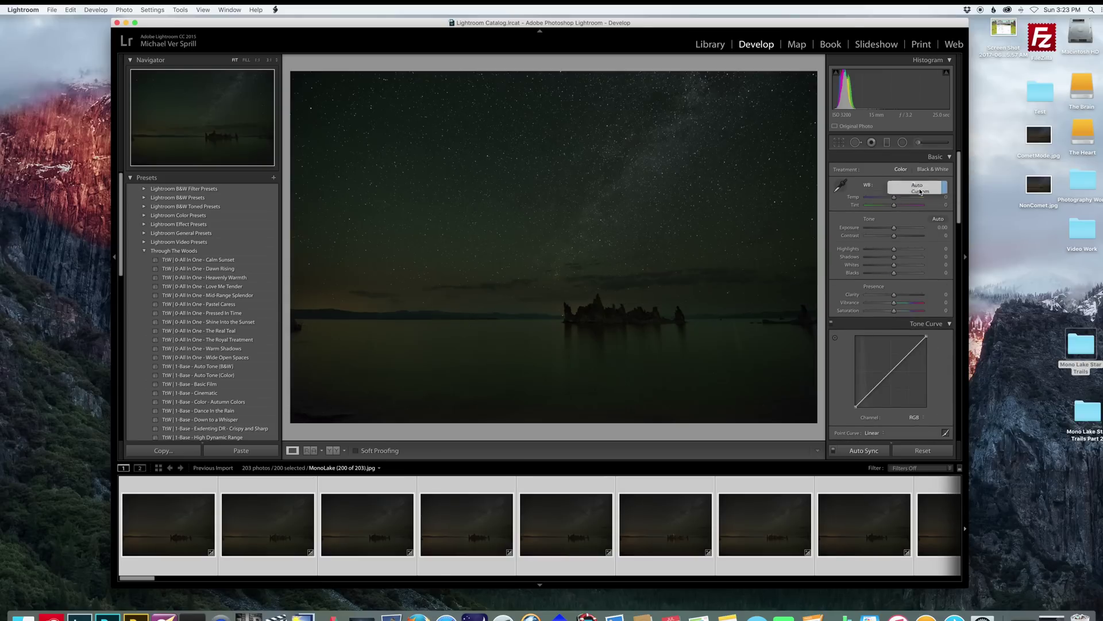
{"action": "left_click_drag", "start_coordinate": [898, 197], "coordinate": [897, 229]}
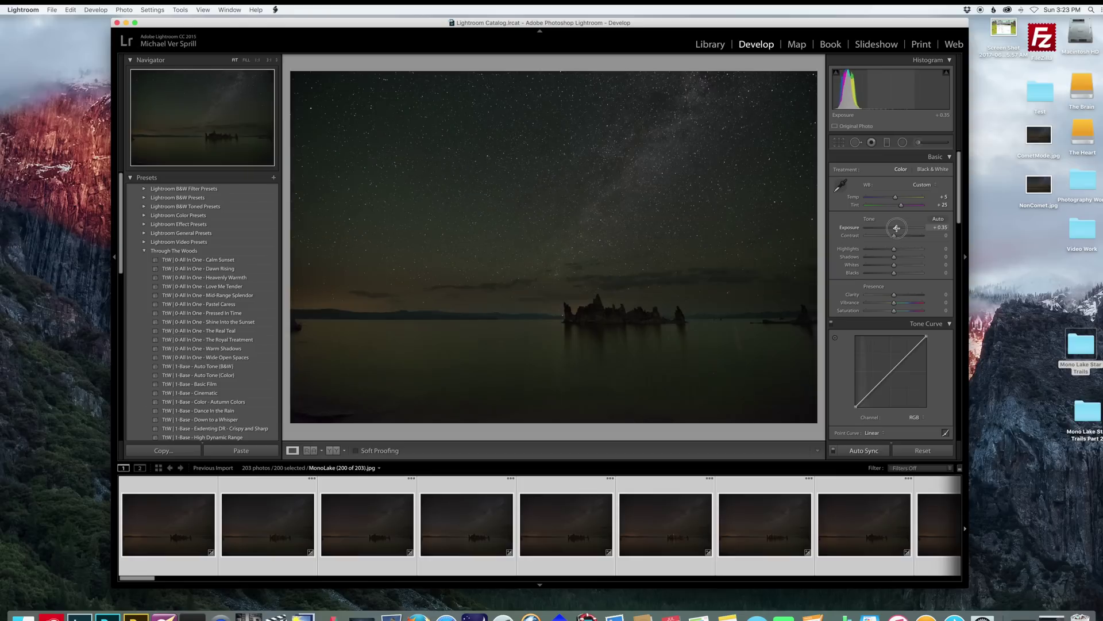
Draw a new graduated filter, reset its effect to Exposure, and level it on the horizon.
{"action": "left_click", "coordinate": [887, 143]}
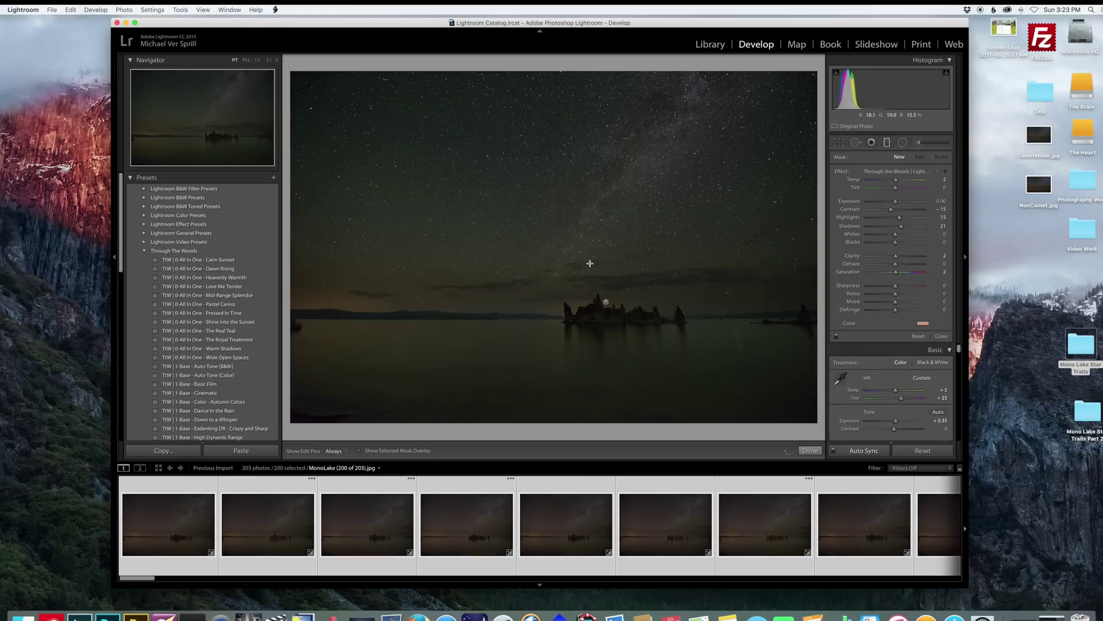
{"action": "left_click_drag", "start_coordinate": [592, 279], "coordinate": [594, 311]}
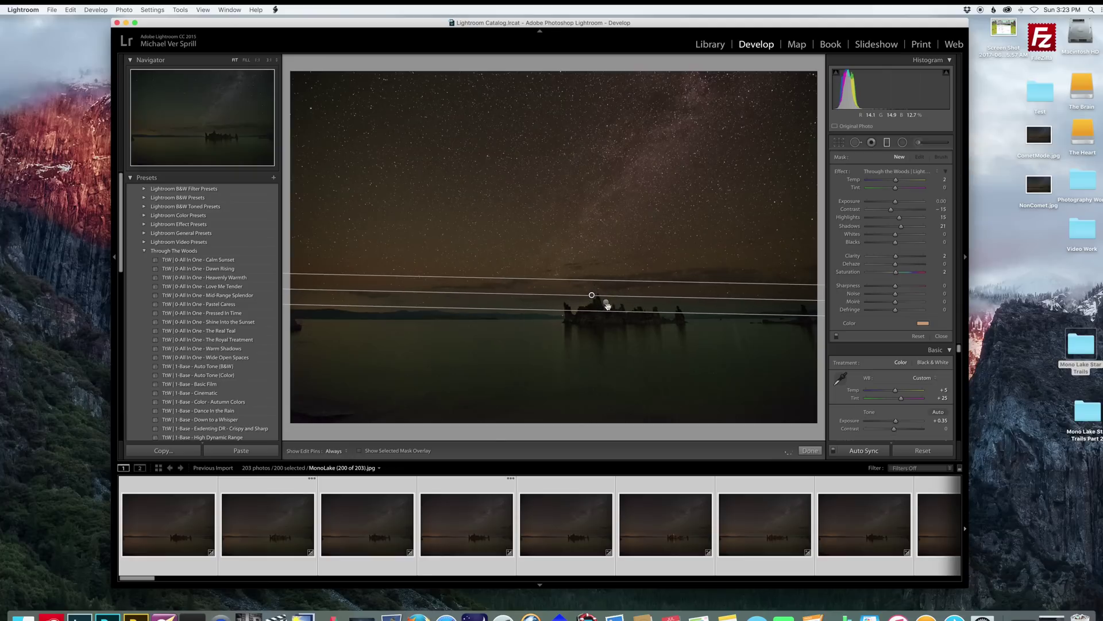
{"action": "left_click", "coordinate": [892, 172]}
{"action": "scroll", "coordinate": [893, 175], "scroll_direction": "up", "scroll_amount": 5}
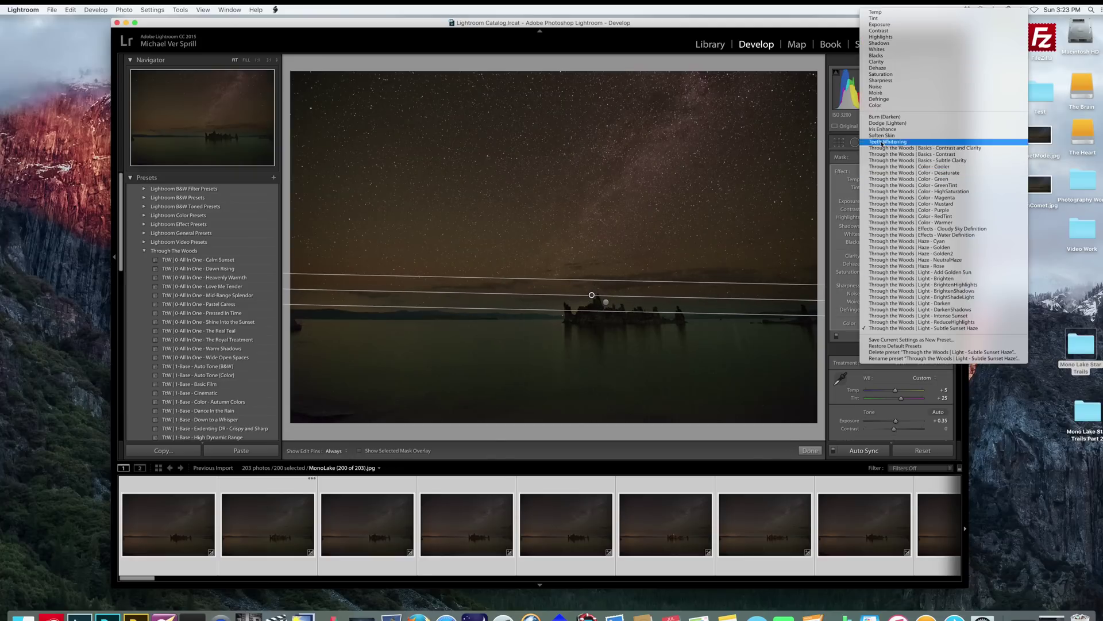
{"action": "left_click", "coordinate": [893, 25]}
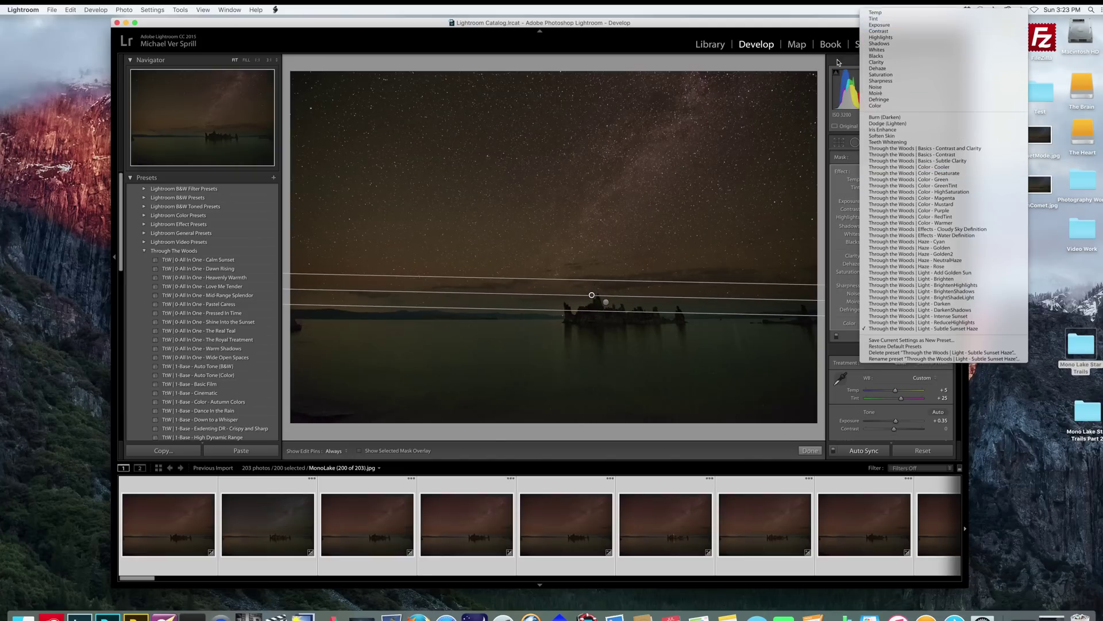
{"action": "left_click_drag", "start_coordinate": [592, 295], "coordinate": [591, 307]}
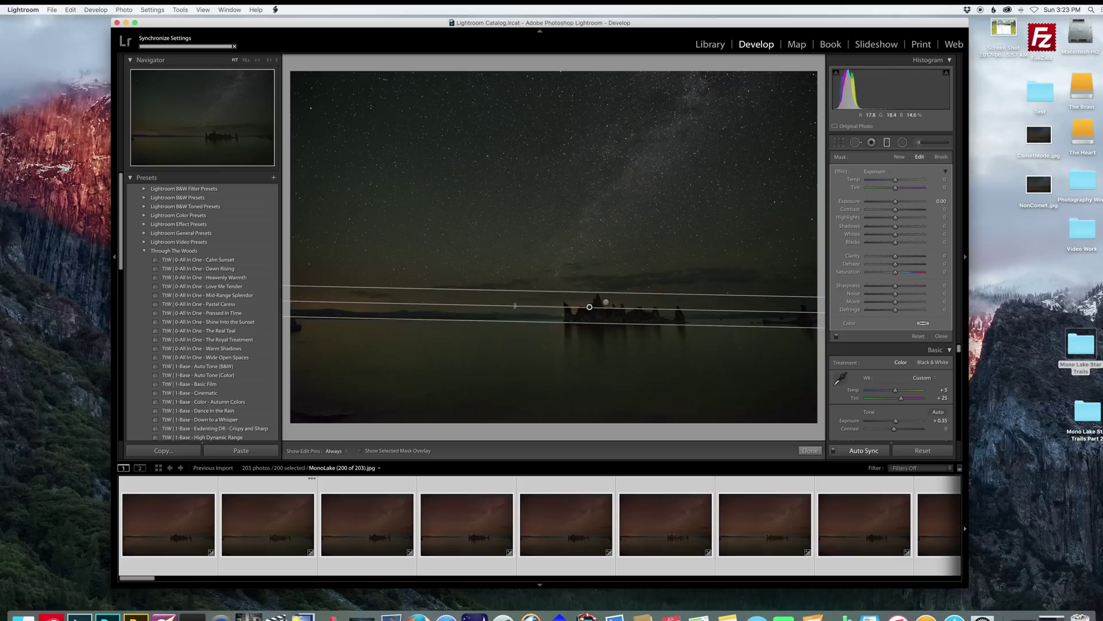
{"action": "left_click_drag", "start_coordinate": [514, 306], "coordinate": [514, 307]}
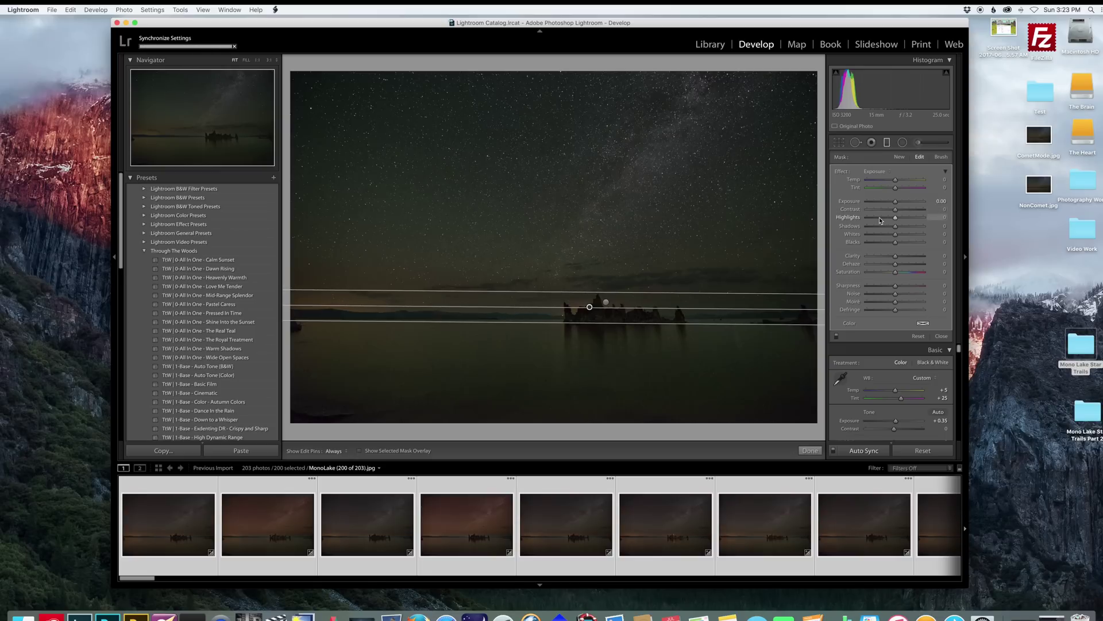
Set the filter's Highlights to -52 and Saturation to about 49.
{"action": "left_click_drag", "start_coordinate": [884, 221], "coordinate": [881, 219]}
{"action": "left_click", "coordinate": [908, 273]}
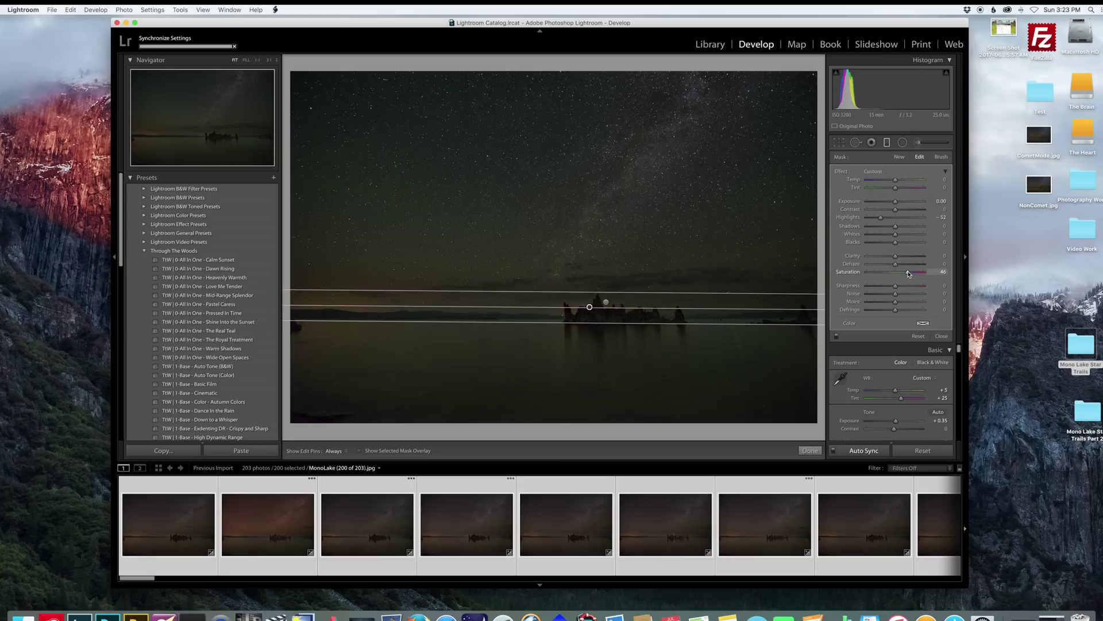
{"action": "left_click_drag", "start_coordinate": [908, 273], "coordinate": [909, 274]}
Finish the filter and set Vibrance to +3 and Saturation to +5.
{"action": "left_click", "coordinate": [815, 453]}
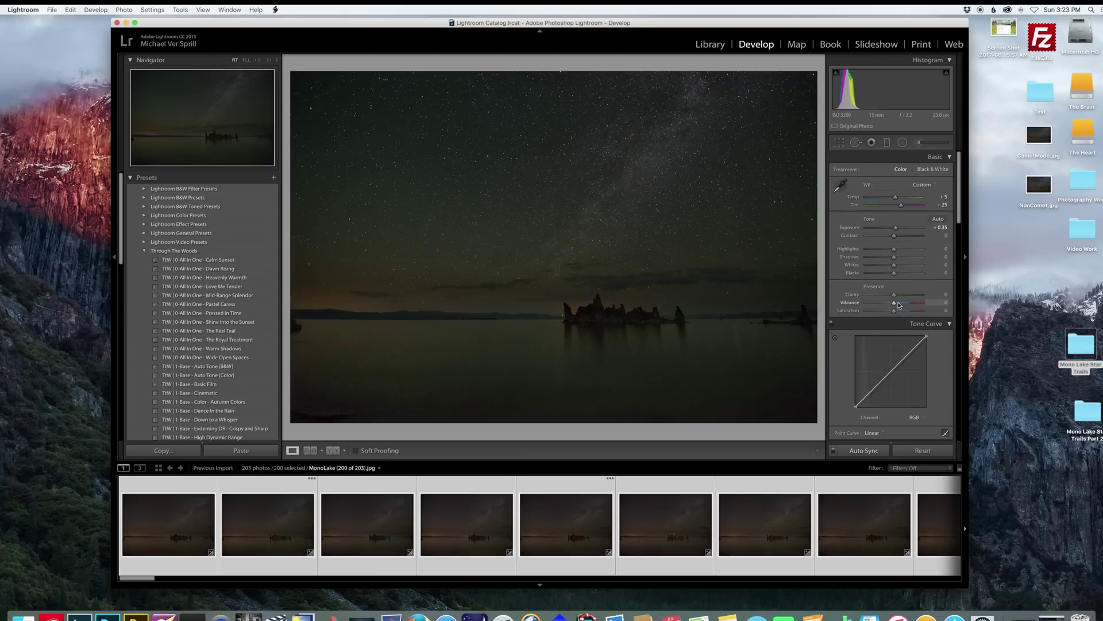
{"action": "left_click", "coordinate": [895, 303]}
{"action": "left_click", "coordinate": [895, 311]}
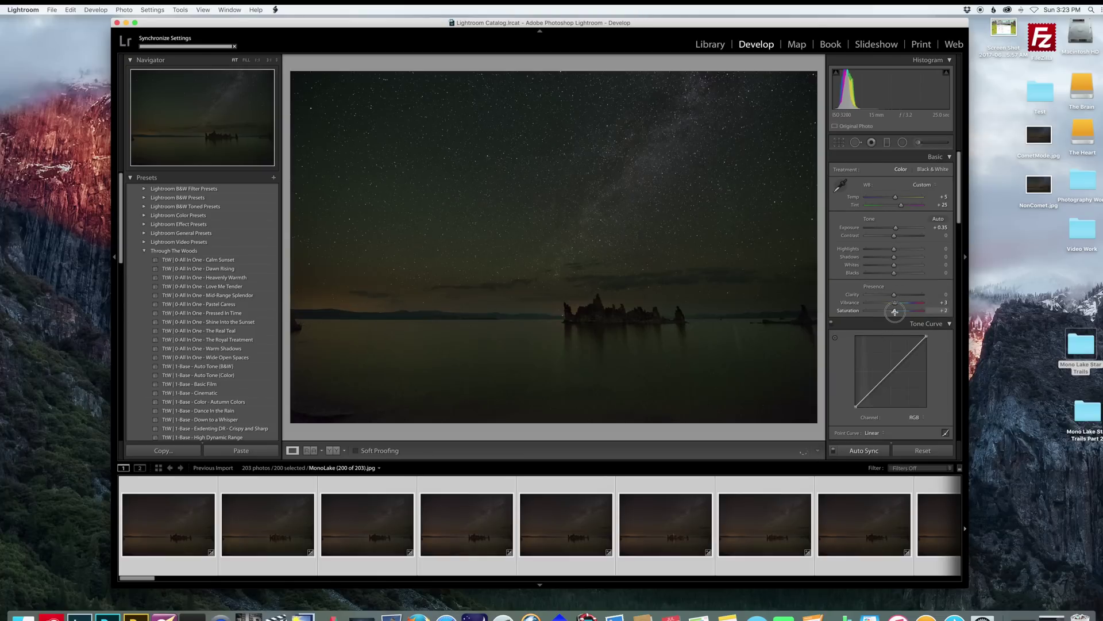
{"action": "left_click_drag", "start_coordinate": [895, 312], "coordinate": [896, 311]}
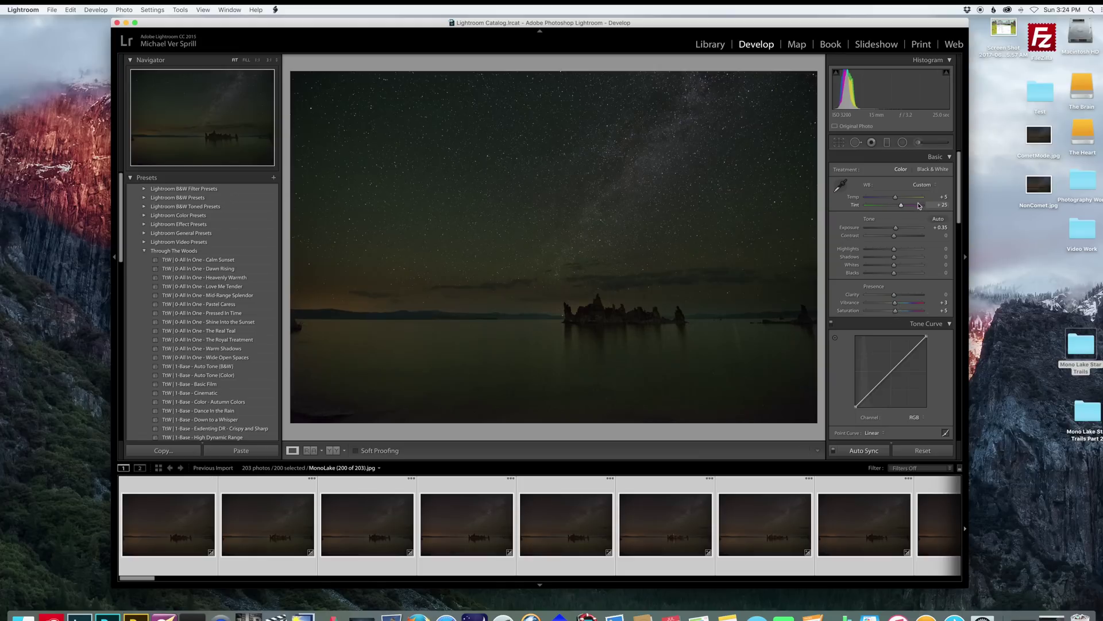
Set the Detail sharpening Amount to 29.
{"action": "scroll", "coordinate": [894, 316], "scroll_direction": "down", "scroll_amount": 10}
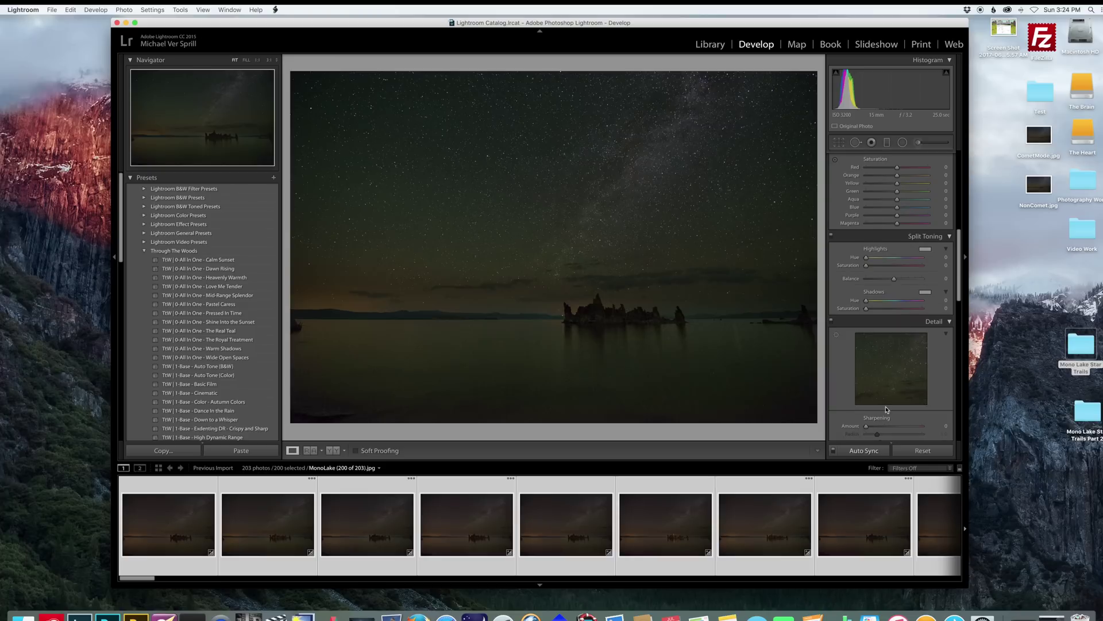
{"action": "scroll", "coordinate": [887, 409], "scroll_direction": "down", "scroll_amount": 2}
{"action": "left_click_drag", "start_coordinate": [867, 393], "coordinate": [875, 397]}
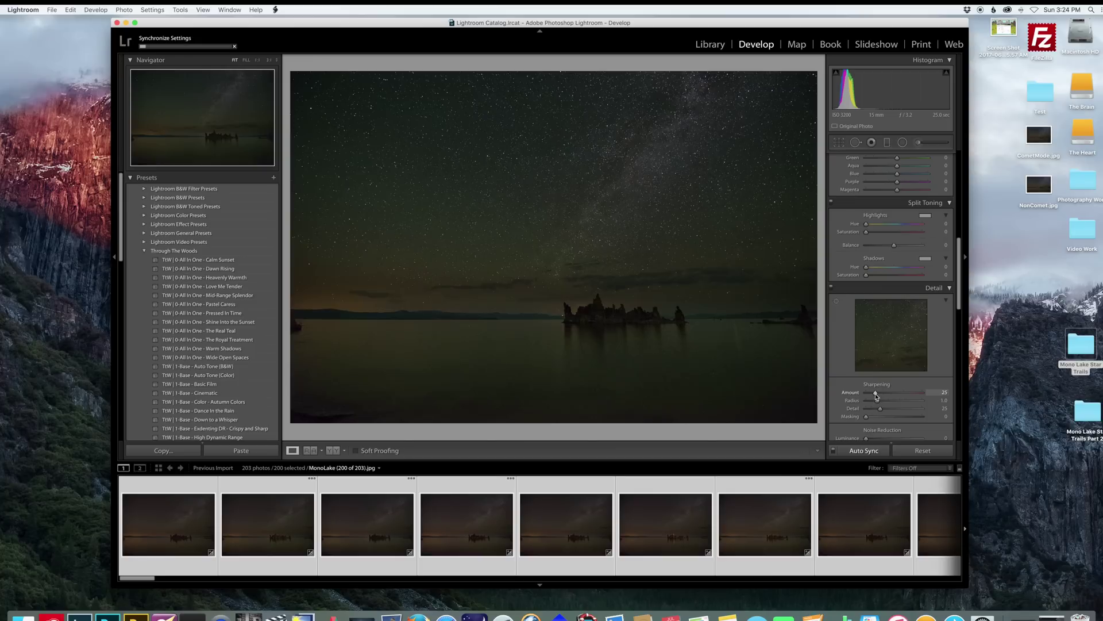
{"action": "scroll", "coordinate": [876, 395], "scroll_direction": "down", "scroll_amount": 4}
{"action": "scroll", "coordinate": [876, 397], "scroll_direction": "up", "scroll_amount": 10}
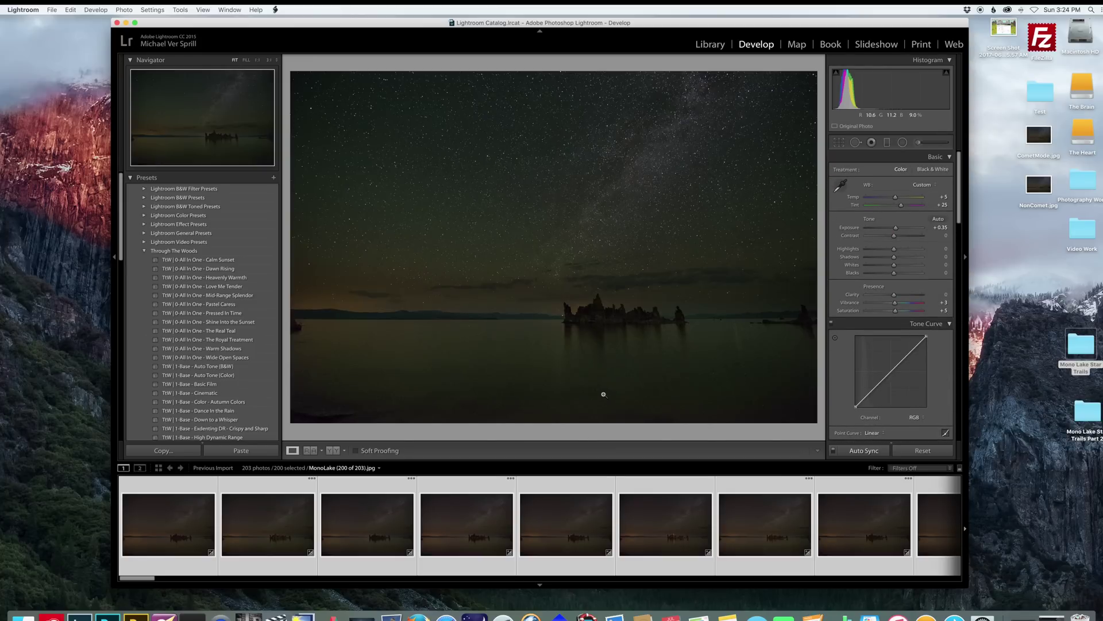
Select all 203 photos in the filmstrip, from the first through the last.
{"action": "left_click", "coordinate": [636, 519]}
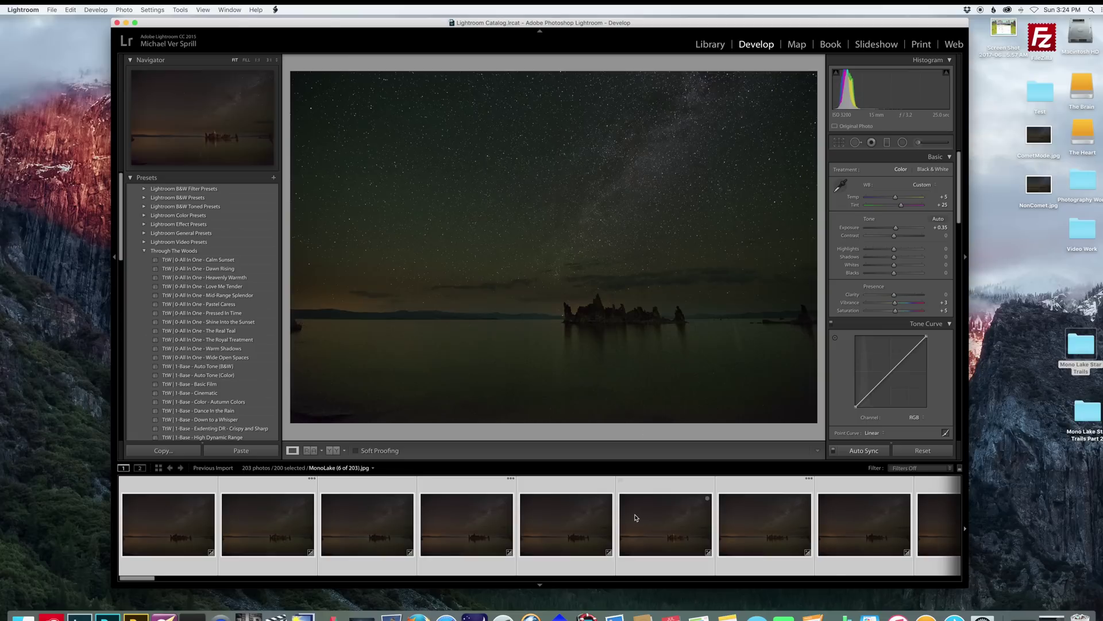
{"action": "left_click", "coordinate": [146, 566]}
{"action": "left_click", "coordinate": [144, 569]}
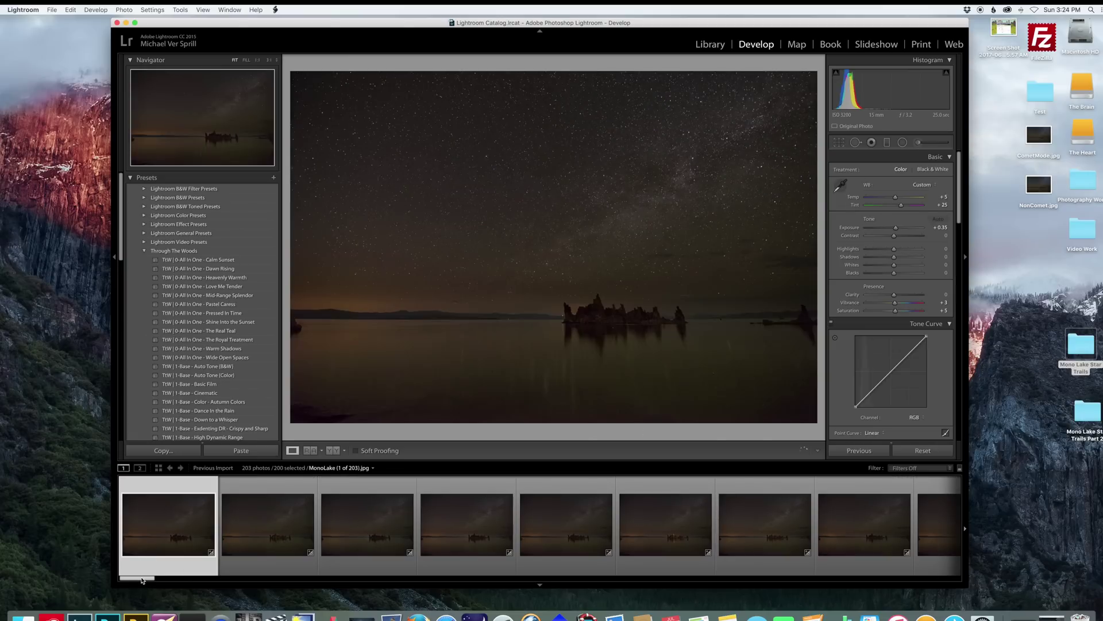
{"action": "left_click_drag", "start_coordinate": [419, 589], "coordinate": [986, 600]}
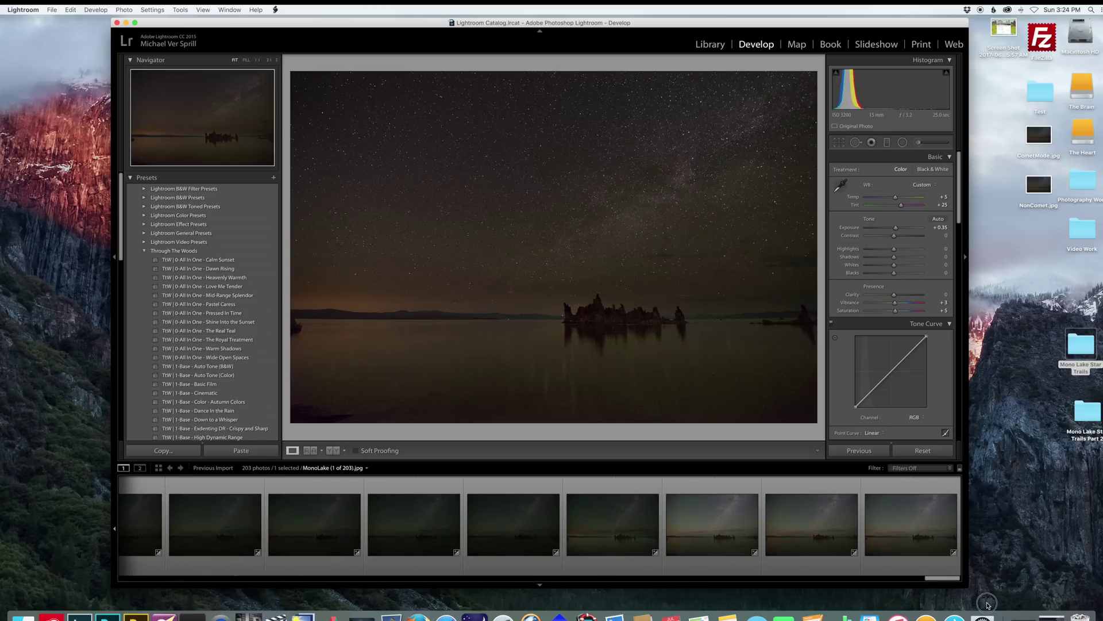
{"action": "left_click", "coordinate": [918, 560], "text": "shift"}
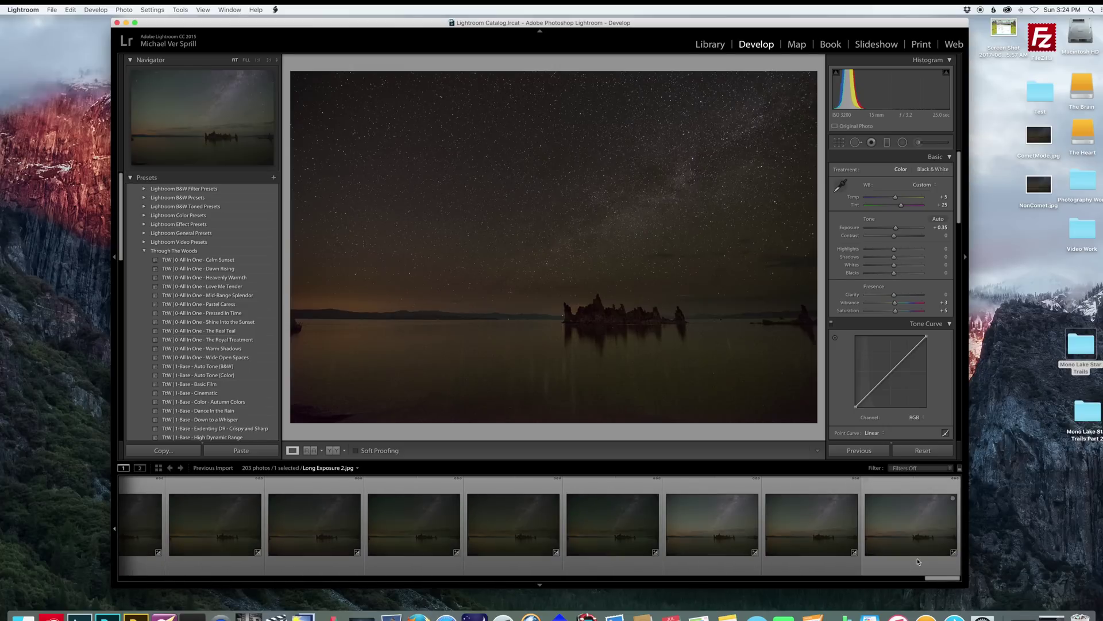
{"action": "left_click", "coordinate": [51, 9]}
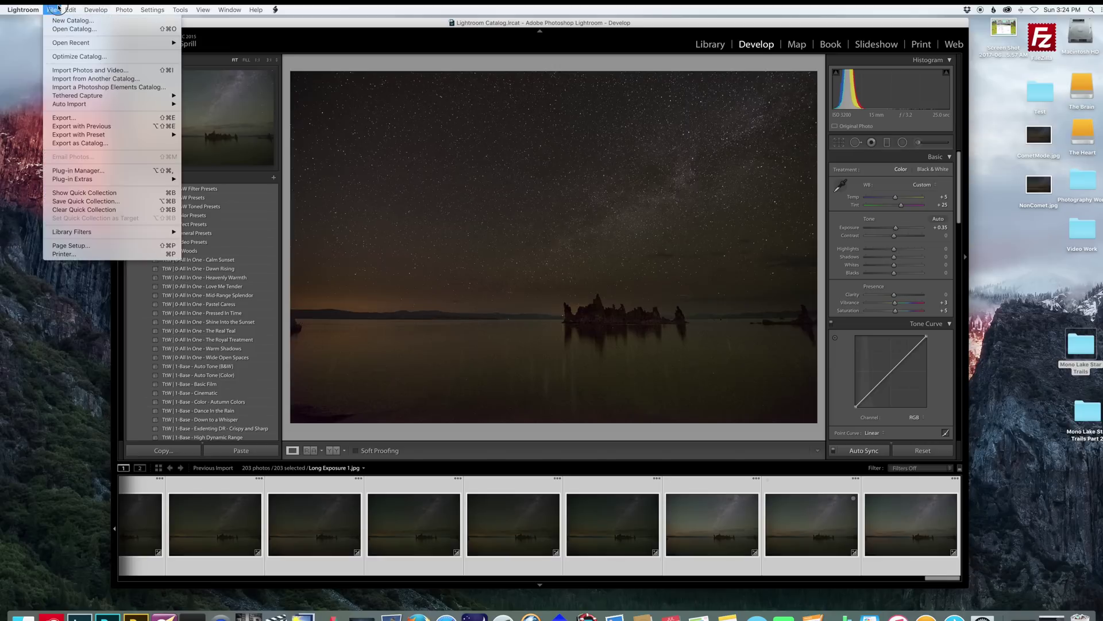
{"action": "left_click", "coordinate": [65, 117]}
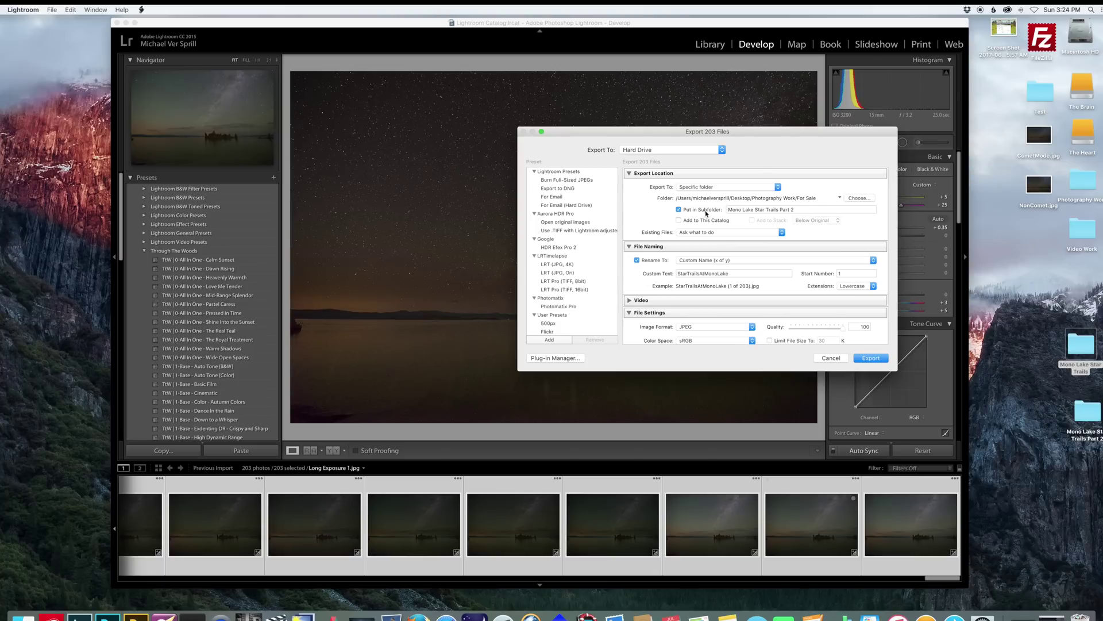
{"action": "scroll", "coordinate": [697, 291], "scroll_direction": "down", "scroll_amount": 5}
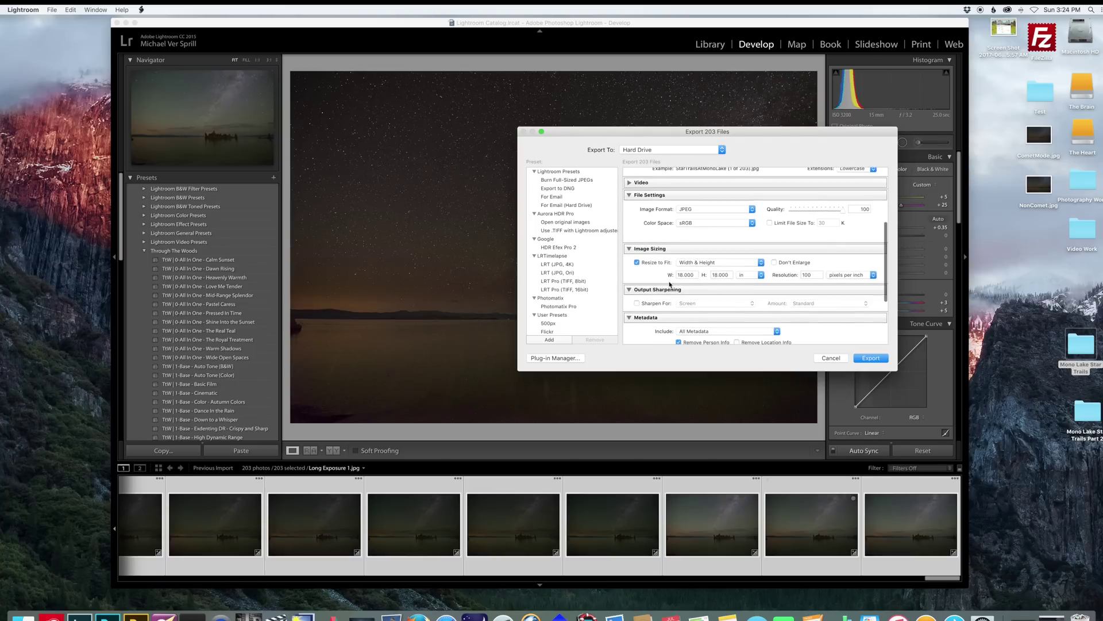
{"action": "left_click", "coordinate": [833, 359]}
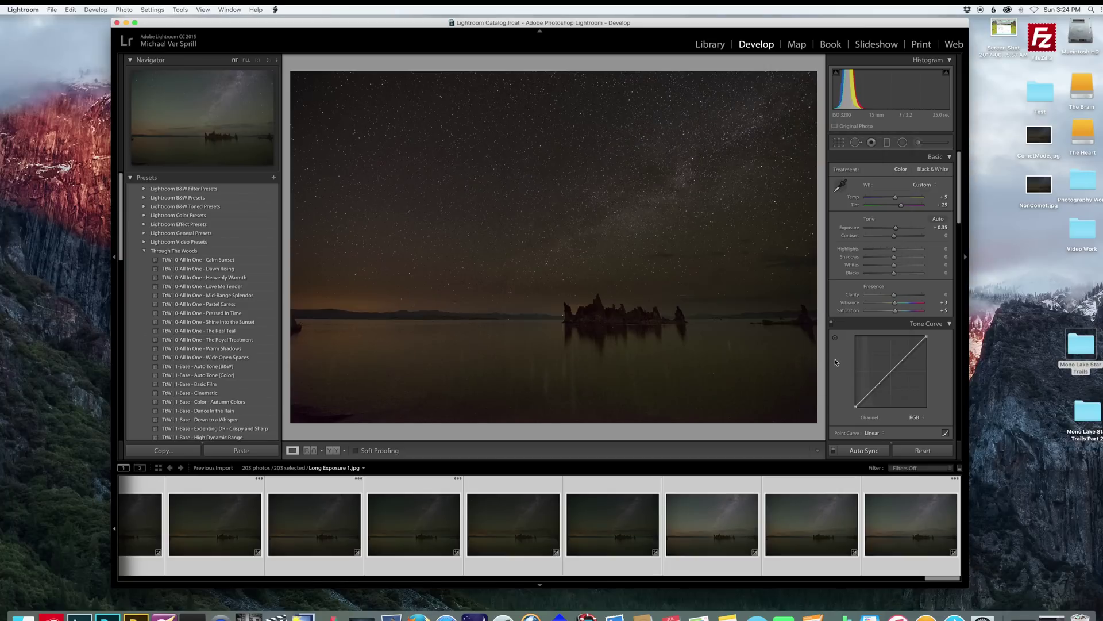
View the Mono Lake Star Trails Part 2 folder, close it, then close Lightroom.
{"action": "left_click_drag", "start_coordinate": [1100, 409], "coordinate": [1081, 411]}
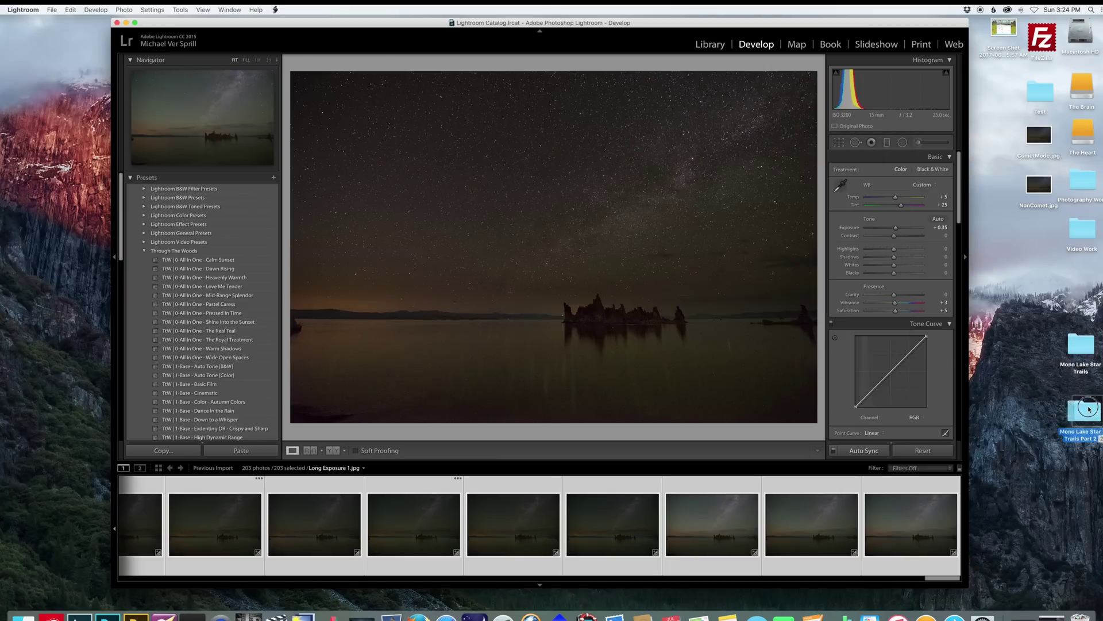
{"action": "double_click", "coordinate": [1082, 411]}
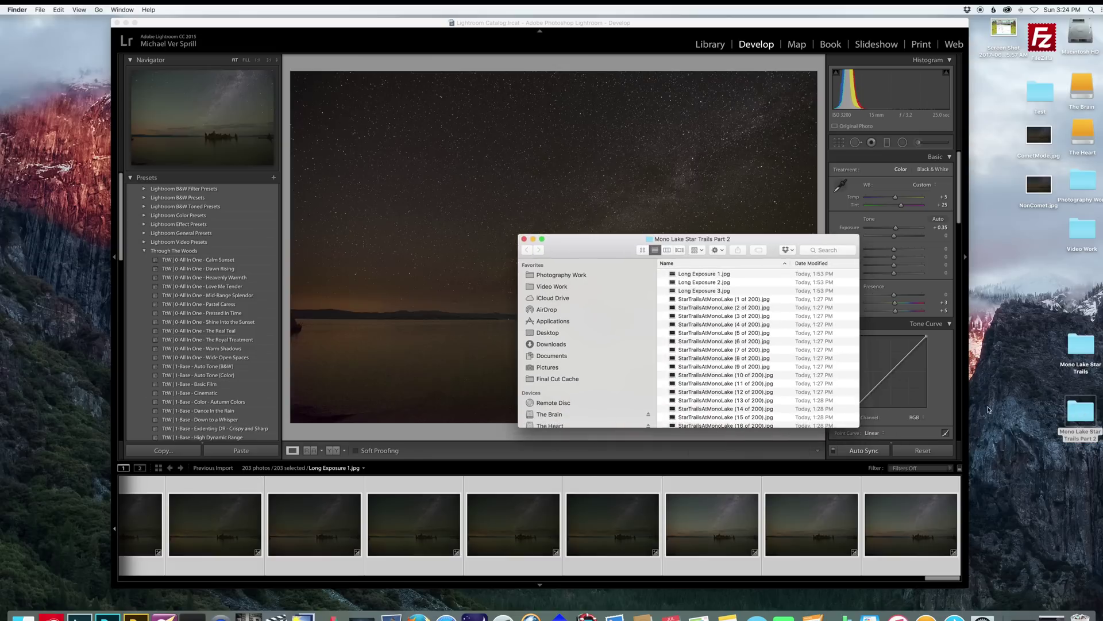
{"action": "left_click", "coordinate": [524, 239]}
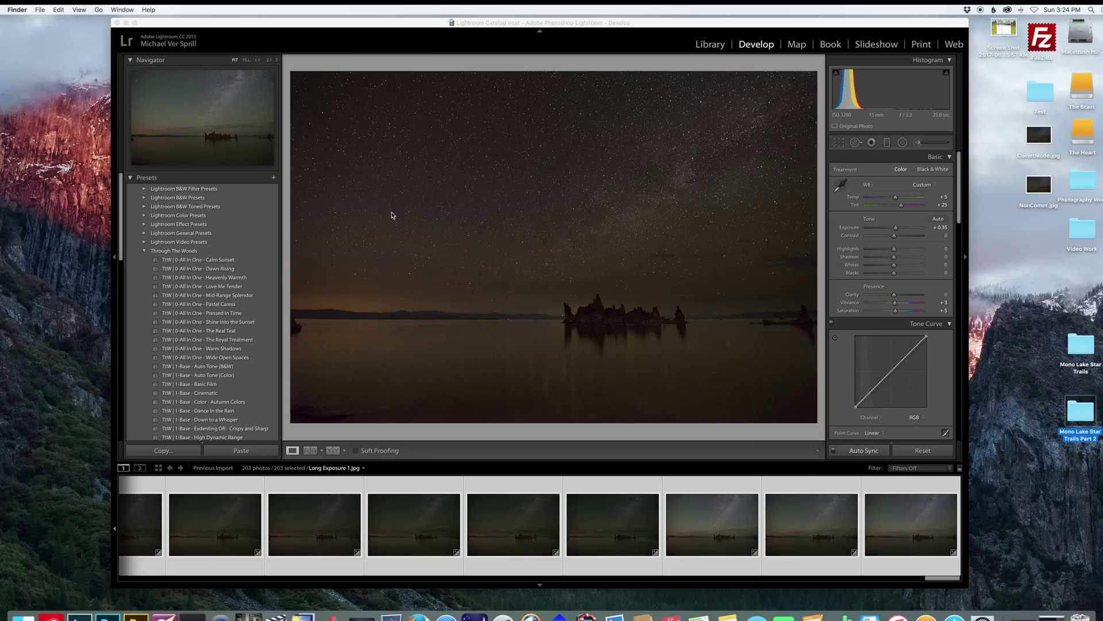
{"action": "left_click", "coordinate": [117, 24]}
{"action": "left_click", "coordinate": [118, 23]}
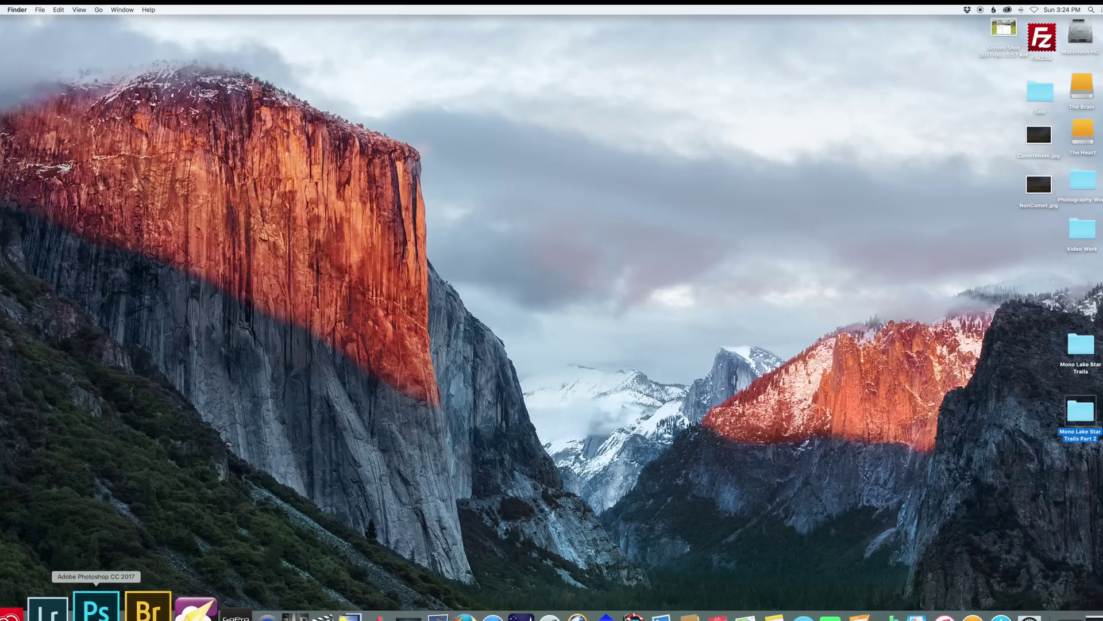
In Adobe Bridge, open the Mono Lake Star Trails Part 2 folder on the Desktop.
{"action": "left_click", "coordinate": [148, 607]}
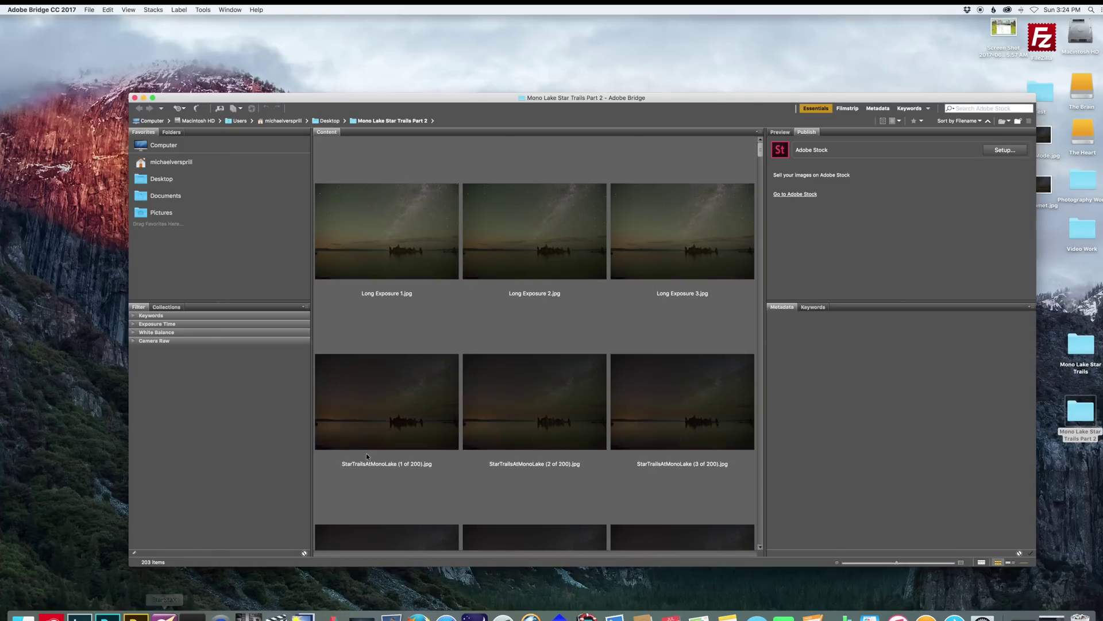
{"action": "left_click", "coordinate": [330, 121]}
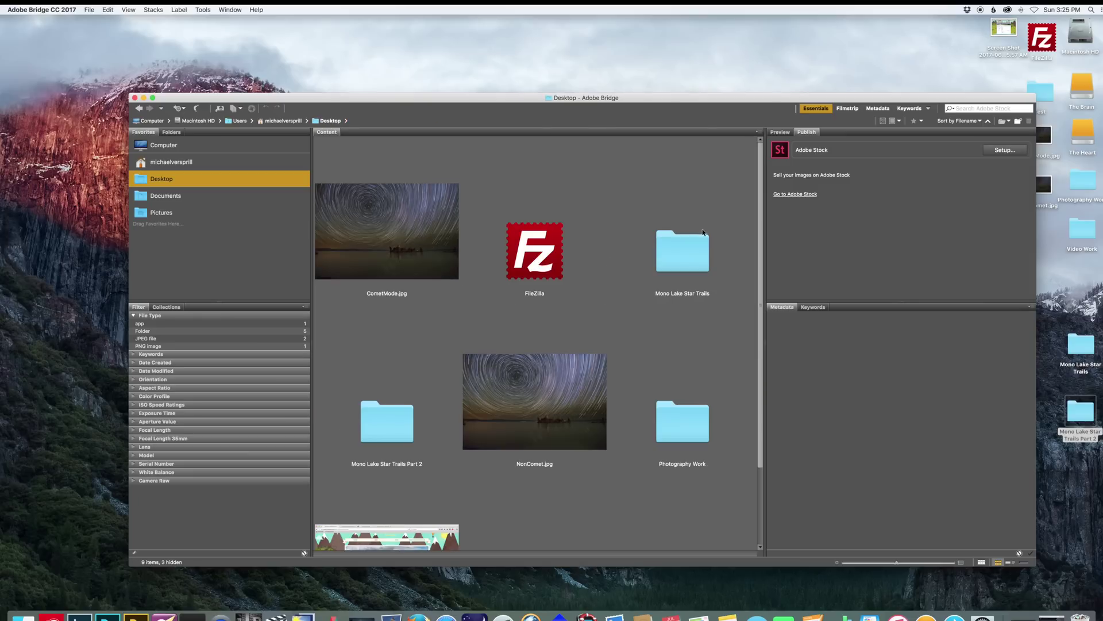
{"action": "double_click", "coordinate": [401, 431]}
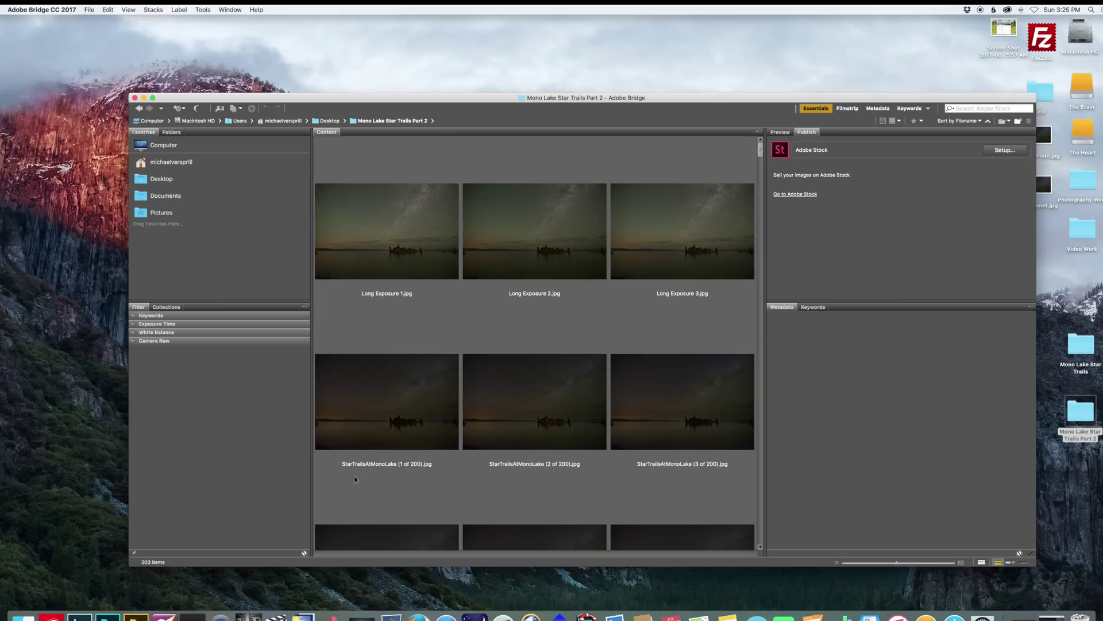
Select all 203 images and use Tools > Photoshop > Load Files into Photoshop Layers.
{"action": "left_click", "coordinate": [377, 251]}
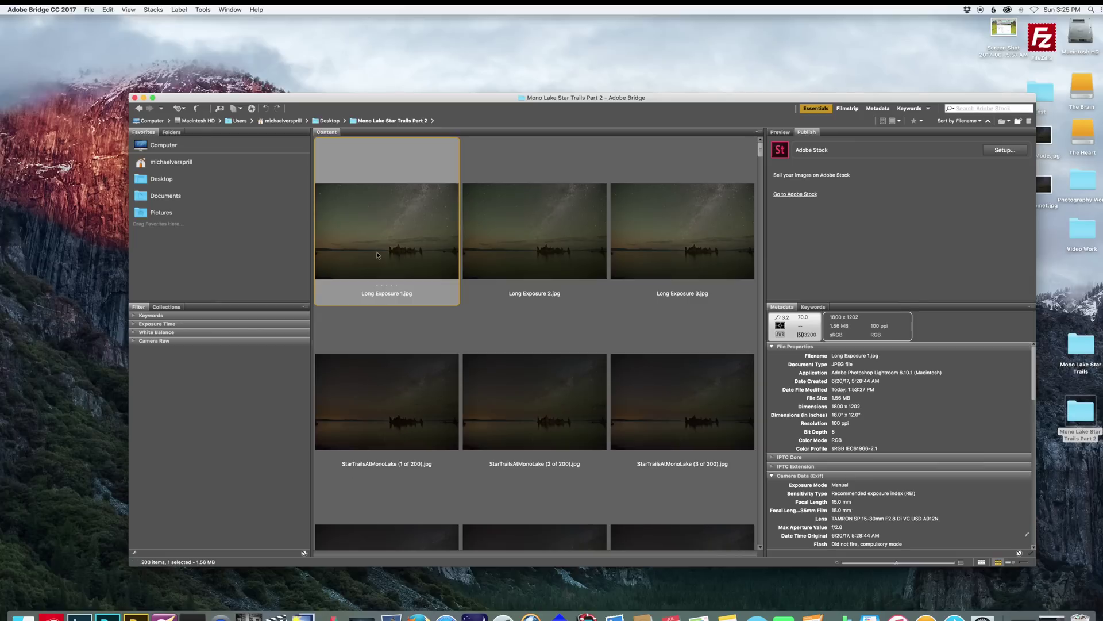
{"action": "scroll", "coordinate": [379, 270], "scroll_direction": "down", "scroll_amount": 10}
{"action": "scroll", "coordinate": [388, 294], "scroll_direction": "down", "scroll_amount": 15}
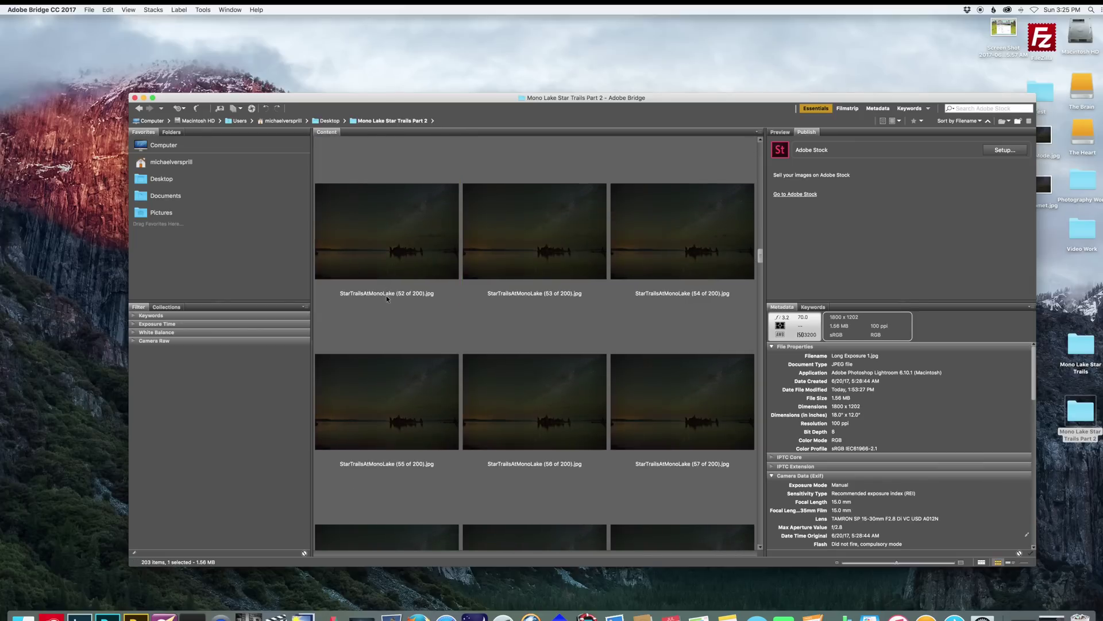
{"action": "scroll", "coordinate": [737, 348], "scroll_direction": "down", "scroll_amount": 18}
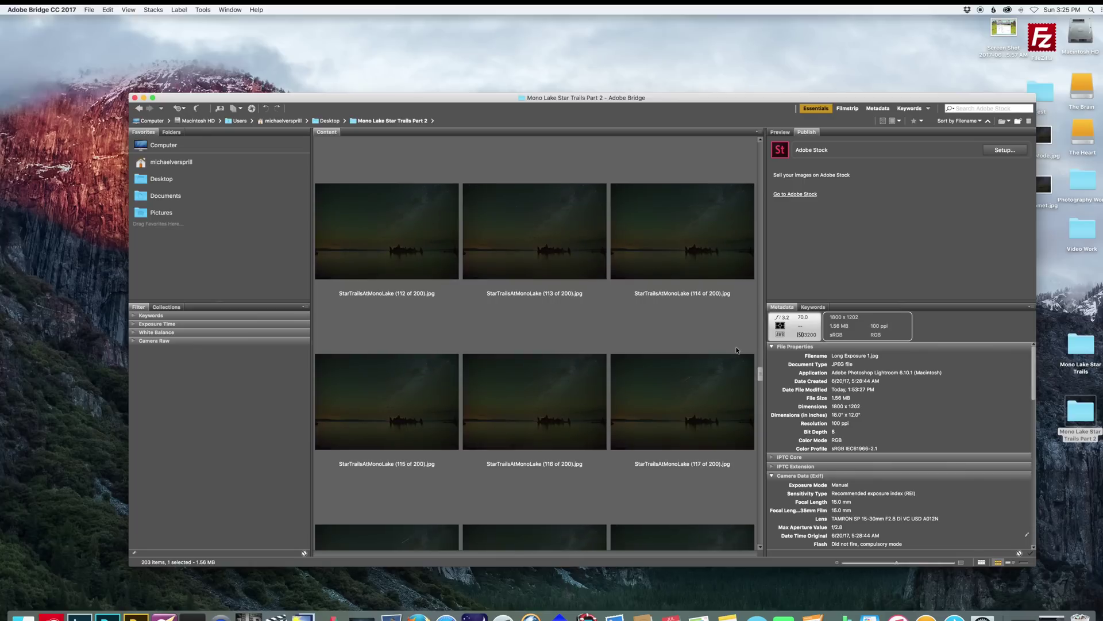
{"action": "scroll", "coordinate": [739, 346], "scroll_direction": "down", "scroll_amount": 5}
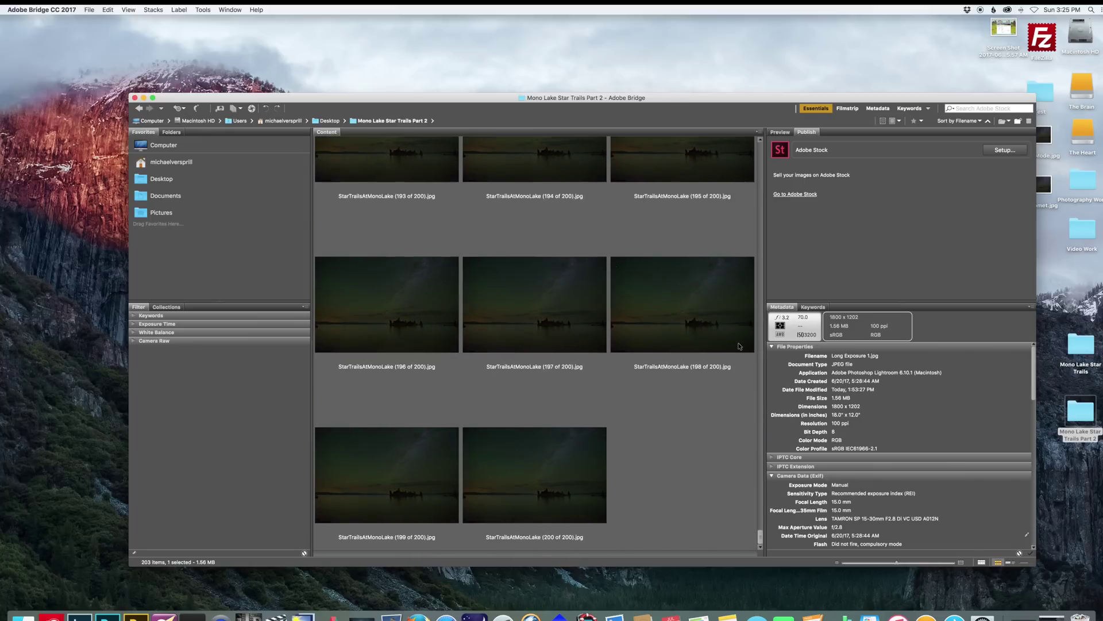
{"action": "key", "text": "super+a"}
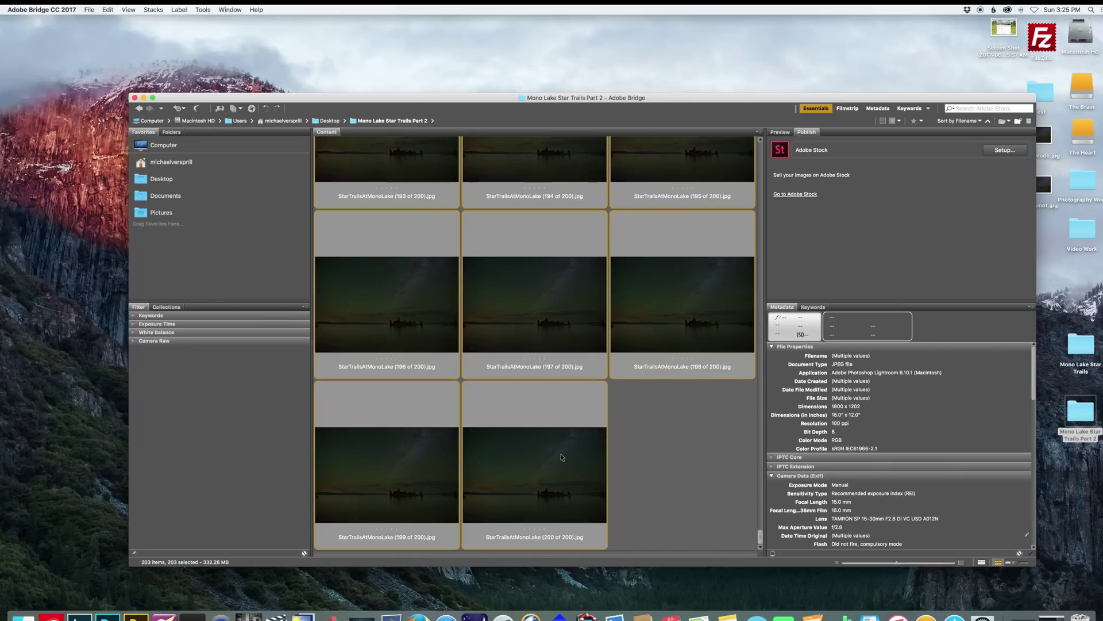
{"action": "left_click_drag", "start_coordinate": [228, 103], "coordinate": [210, 54]}
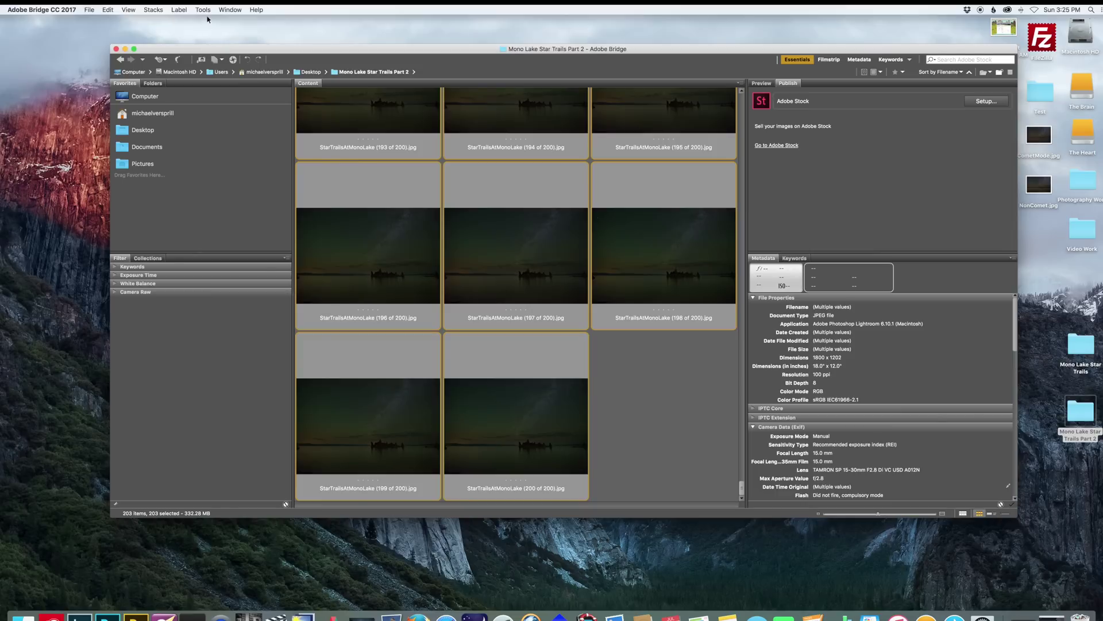
{"action": "left_click", "coordinate": [206, 10]}
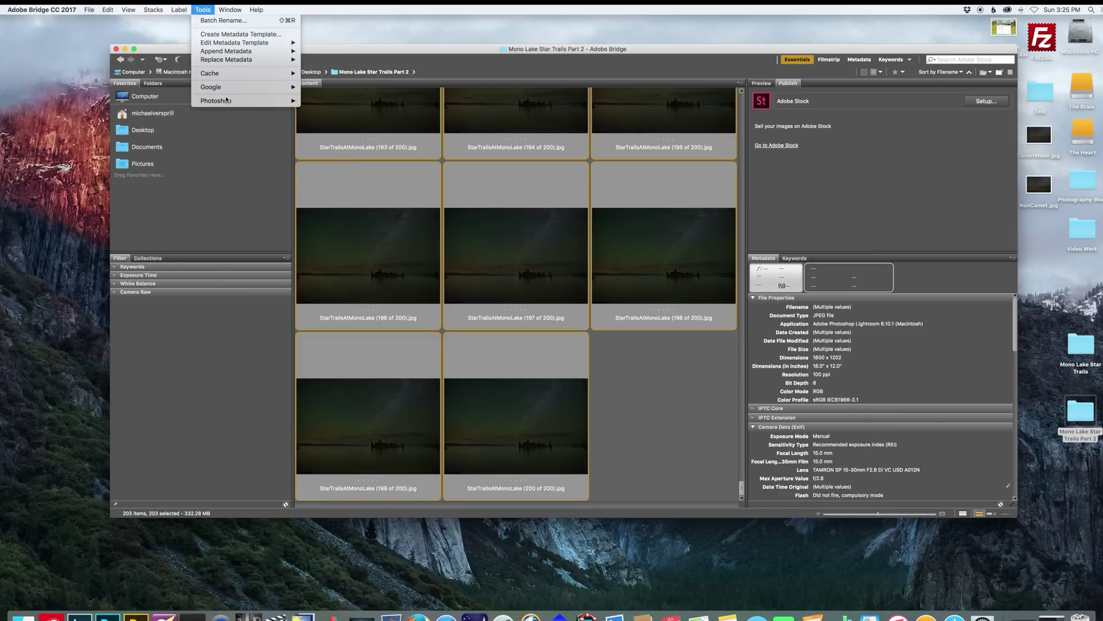
{"action": "mouse_move", "coordinate": [227, 101]}
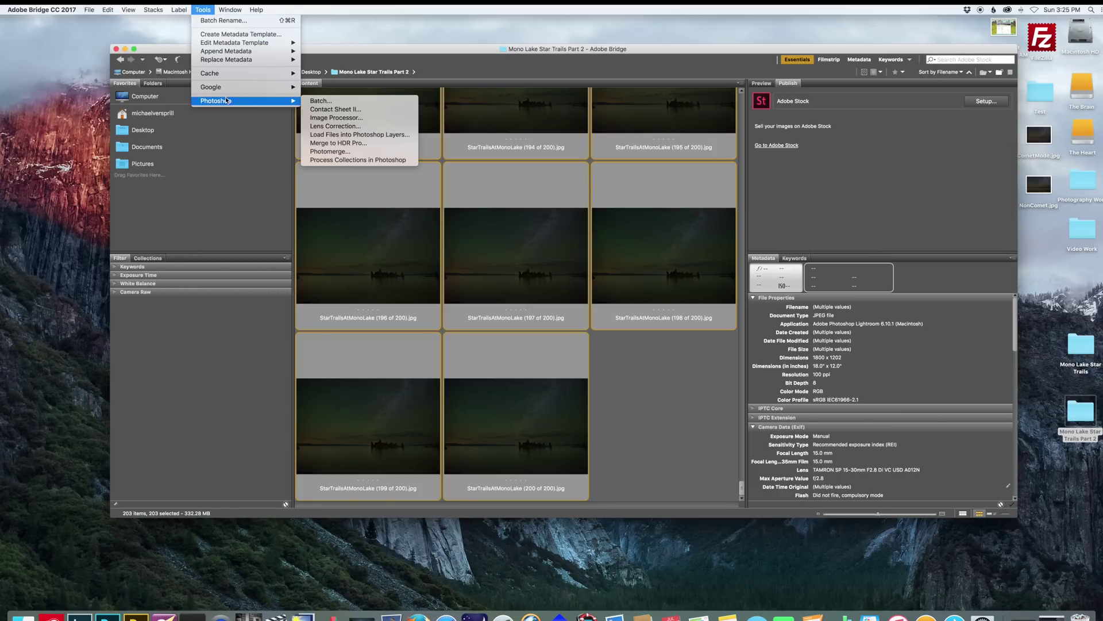
{"action": "left_click", "coordinate": [369, 135]}
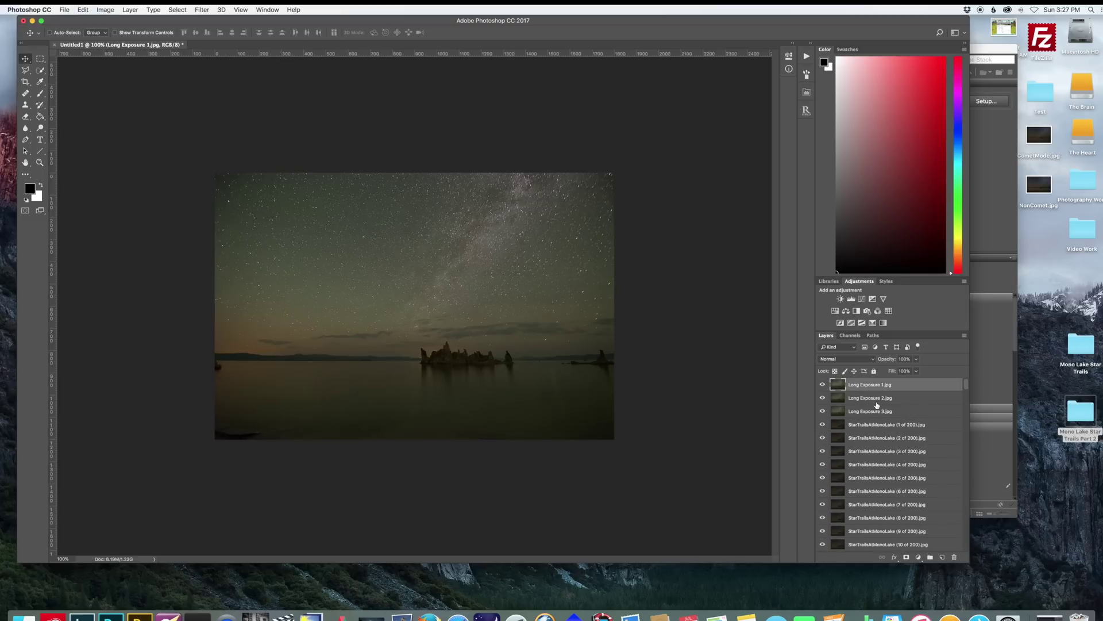
Hide Long Exposure 1 and 2, then set StarTrails layers 1–200 to Lighten blend mode.
{"action": "left_click", "coordinate": [874, 426]}
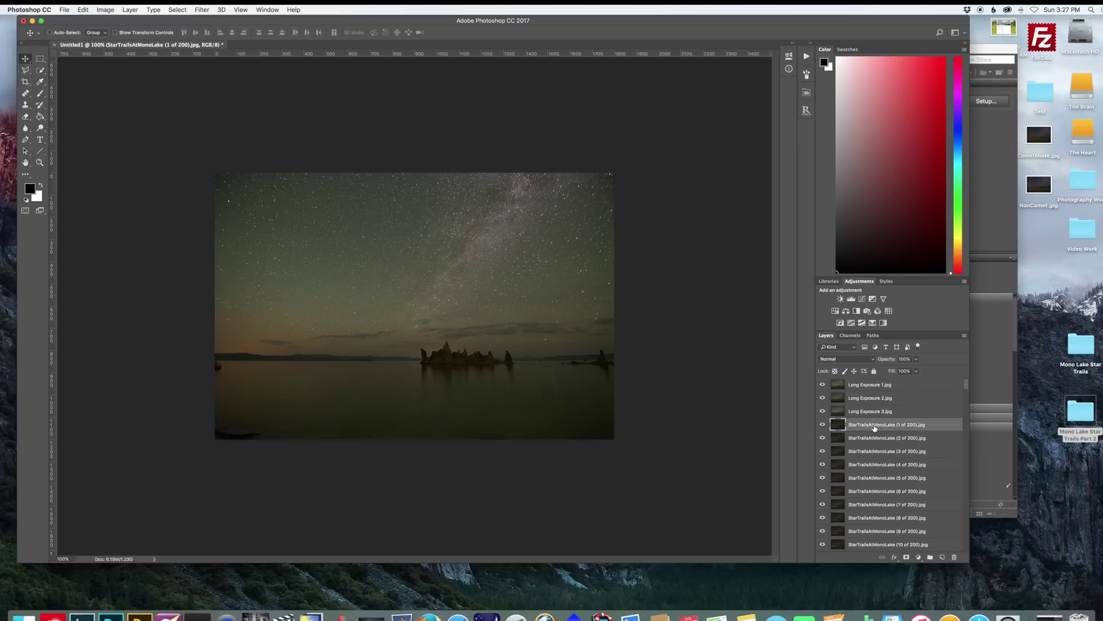
{"action": "left_click_drag", "start_coordinate": [822, 399], "coordinate": [823, 387]}
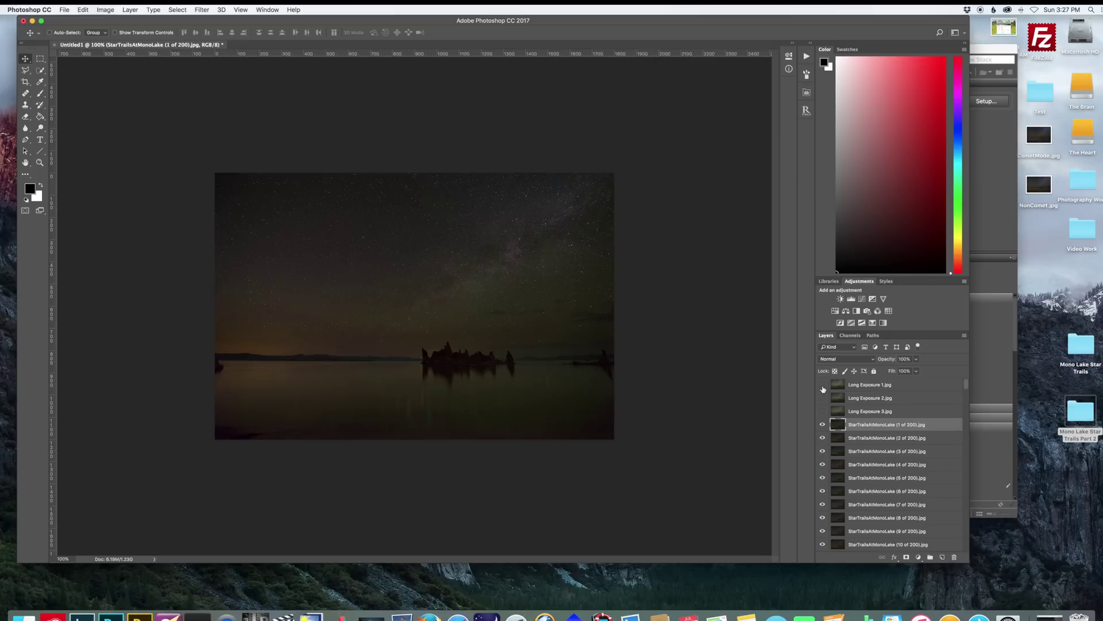
{"action": "scroll", "coordinate": [914, 451], "scroll_direction": "down", "scroll_amount": 20}
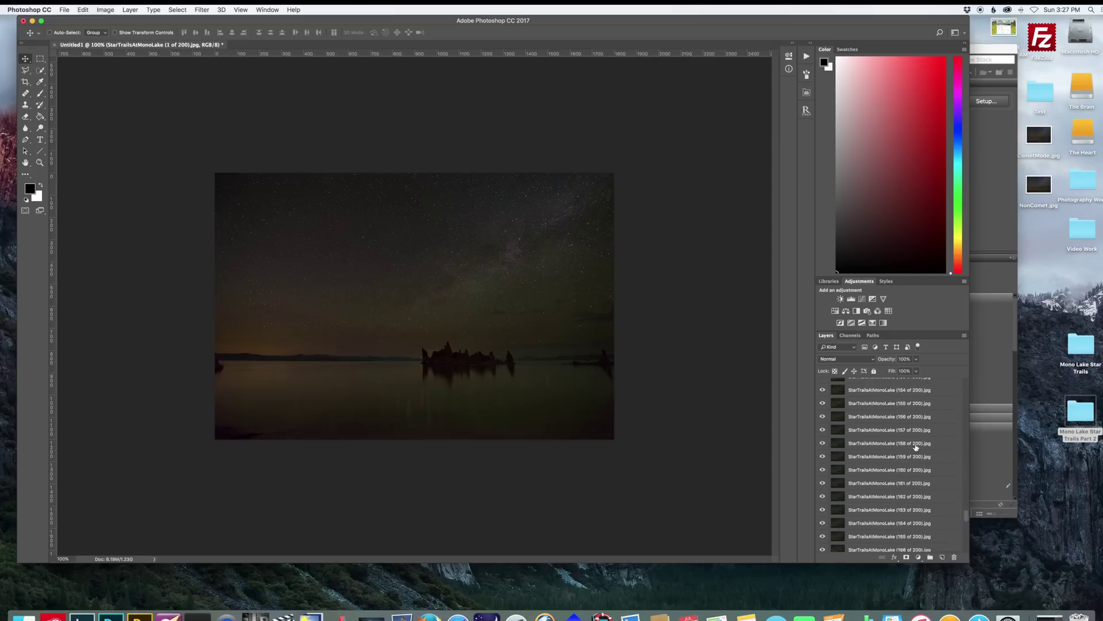
{"action": "scroll", "coordinate": [917, 447], "scroll_direction": "down", "scroll_amount": 10}
{"action": "left_click", "coordinate": [895, 542], "text": "shift"}
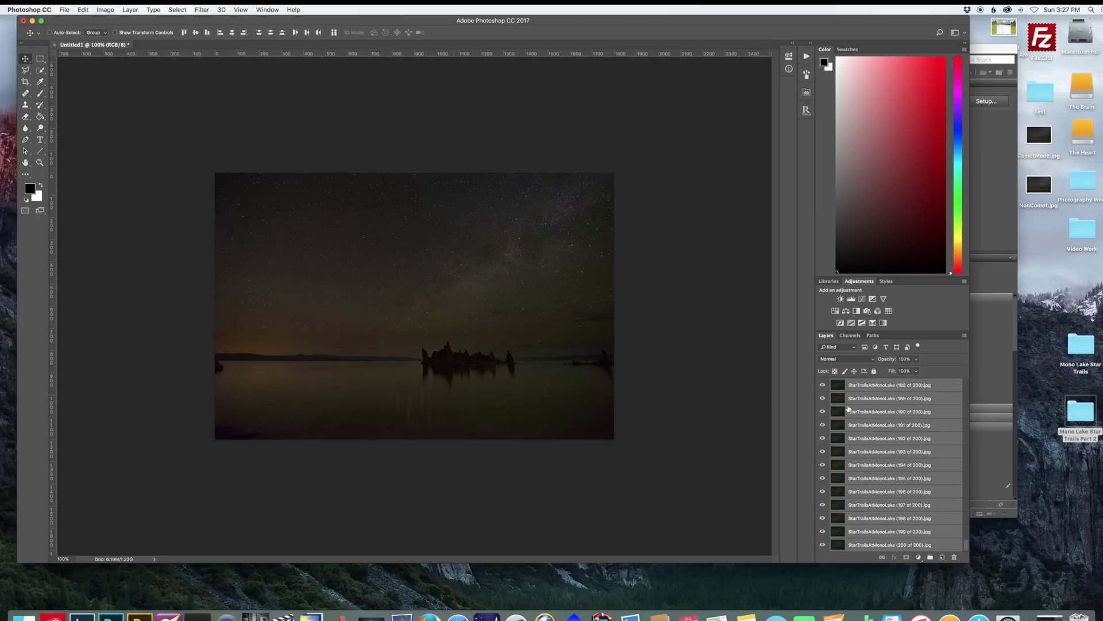
{"action": "left_click", "coordinate": [851, 359]}
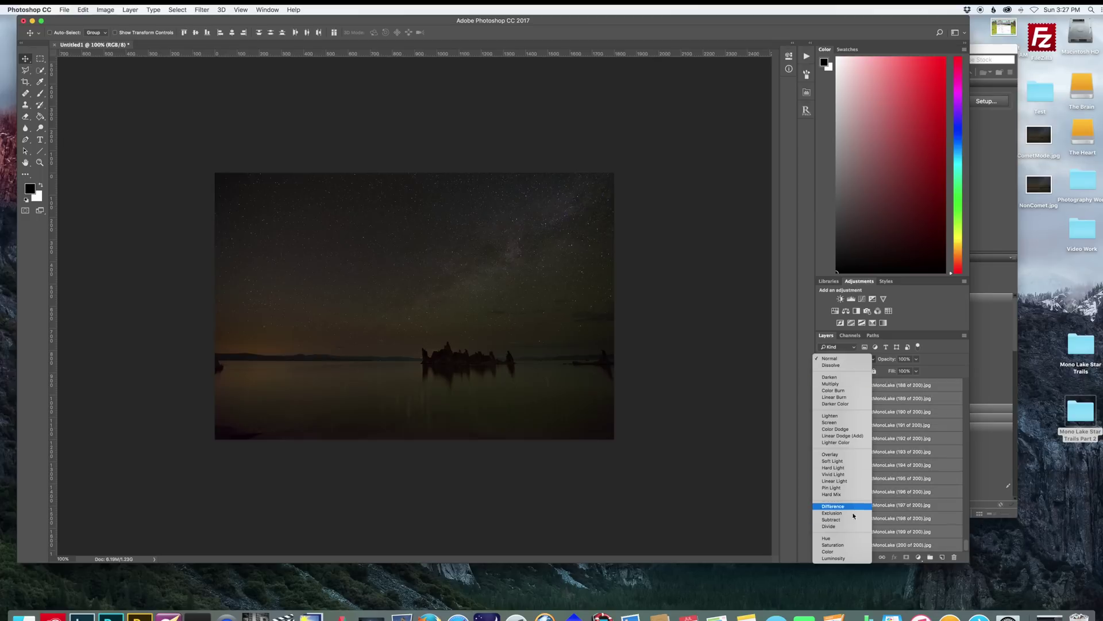
{"action": "left_click", "coordinate": [856, 416]}
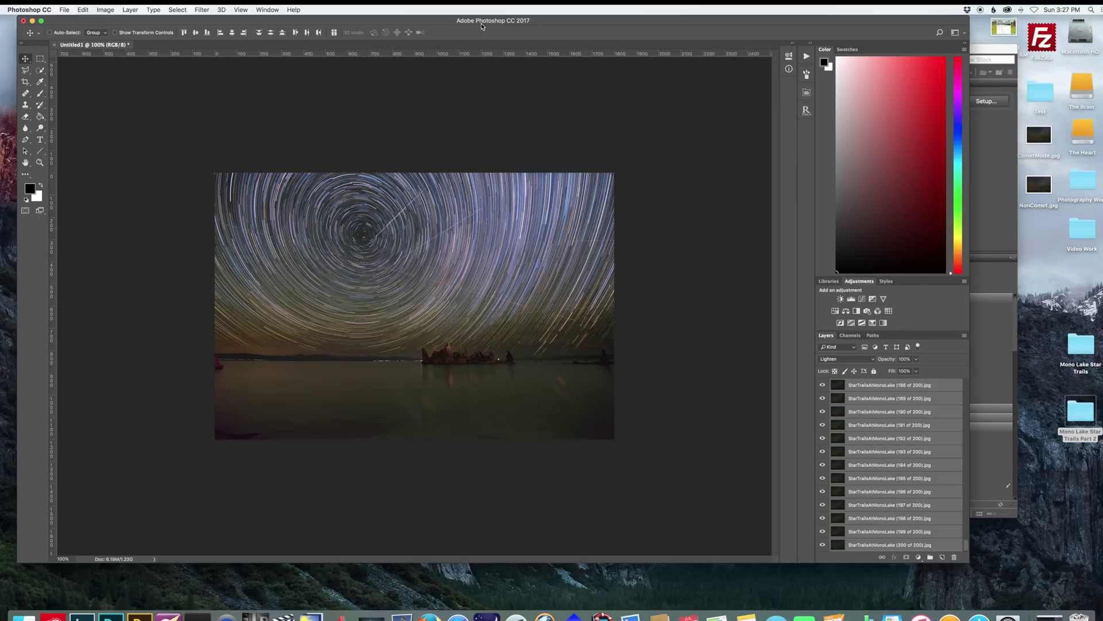
{"action": "left_click_drag", "start_coordinate": [481, 26], "coordinate": [520, 28]}
{"action": "key", "text": "super+equal"}
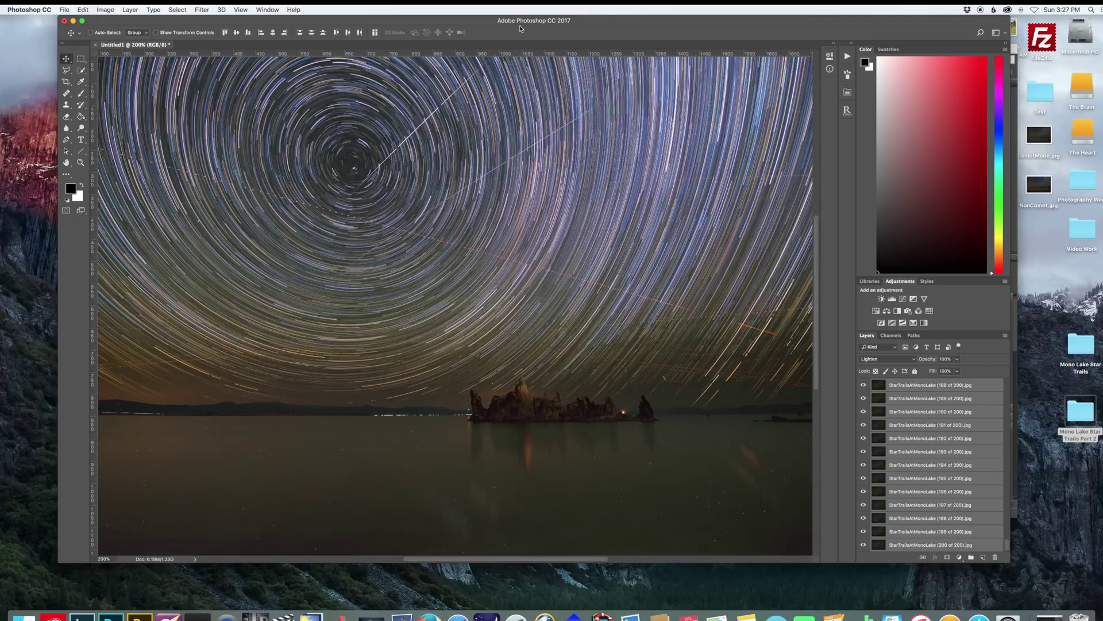
{"action": "scroll", "coordinate": [478, 319], "scroll_direction": "up", "scroll_amount": 5}
{"action": "scroll", "coordinate": [478, 318], "scroll_direction": "right", "scroll_amount": 8}
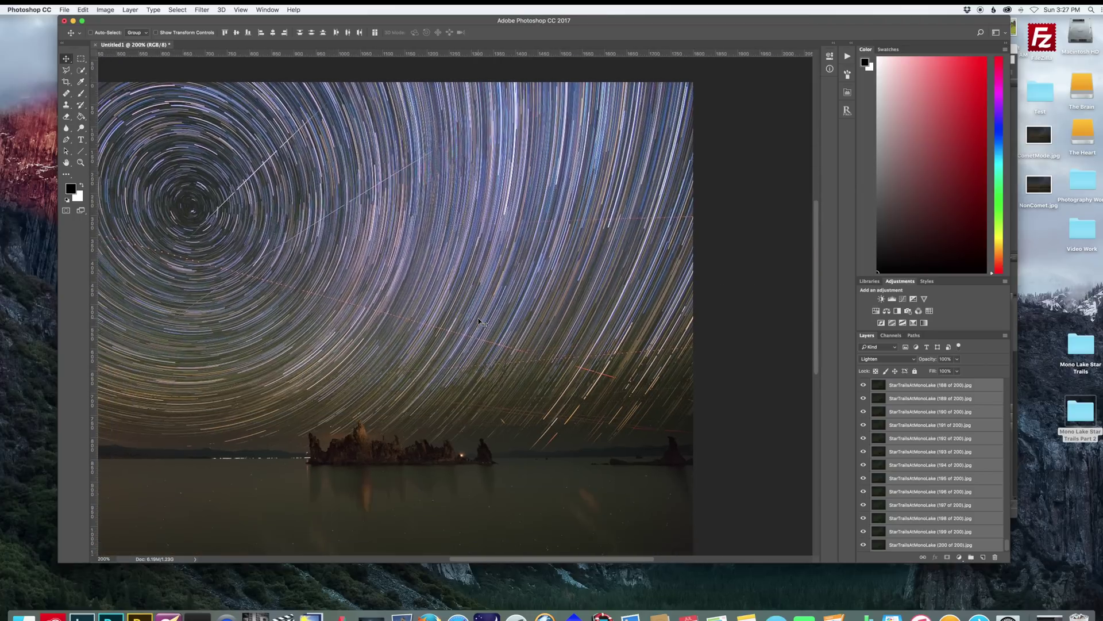
{"action": "scroll", "coordinate": [478, 318], "scroll_direction": "left", "scroll_amount": 8}
{"action": "scroll", "coordinate": [478, 318], "scroll_direction": "down", "scroll_amount": 3}
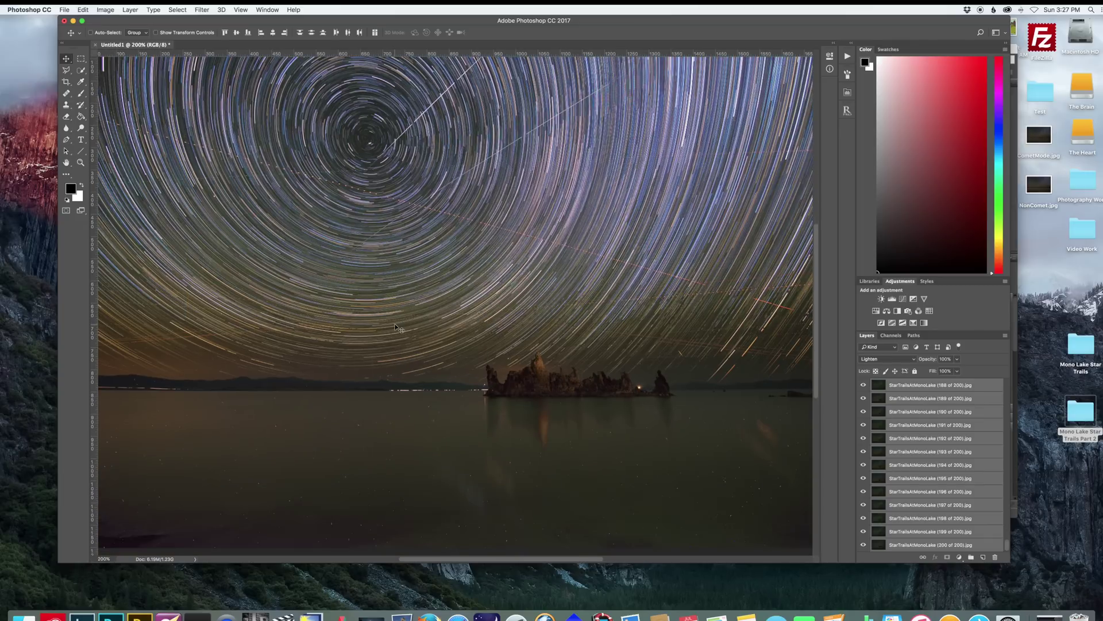
{"action": "scroll", "coordinate": [395, 325], "scroll_direction": "up", "scroll_amount": 3}
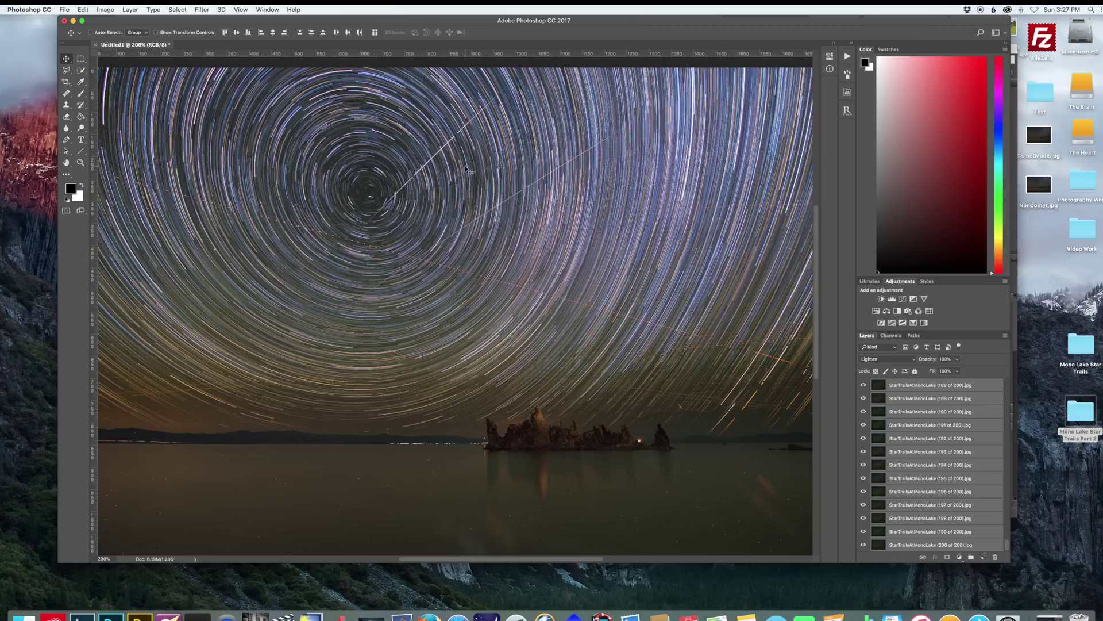
{"action": "key", "text": "super+minus"}
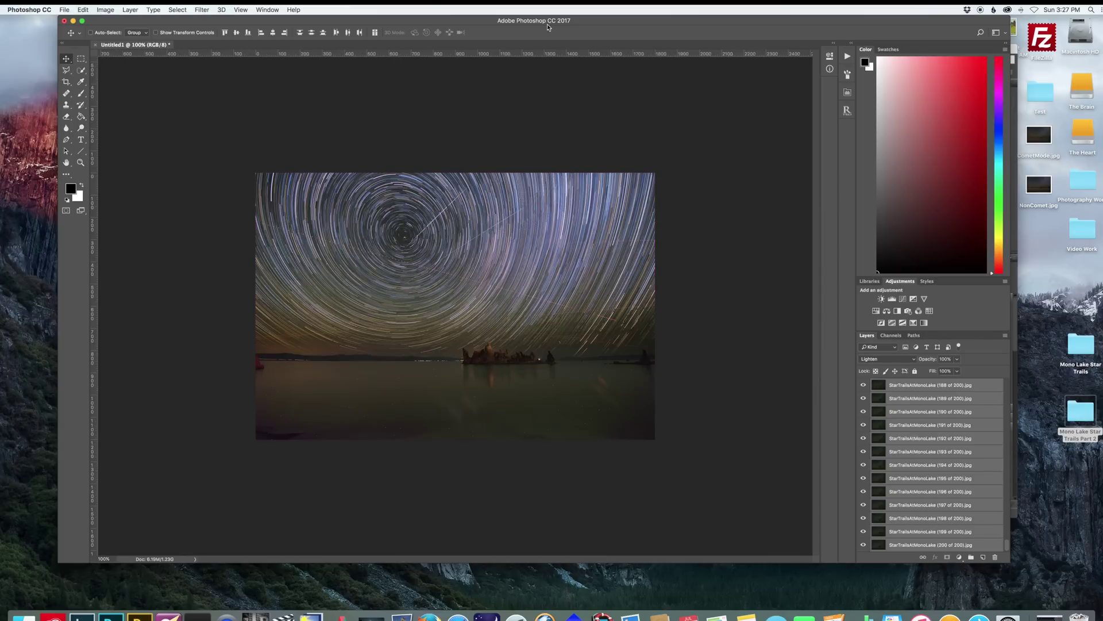
{"action": "left_click_drag", "start_coordinate": [548, 27], "coordinate": [562, 46]}
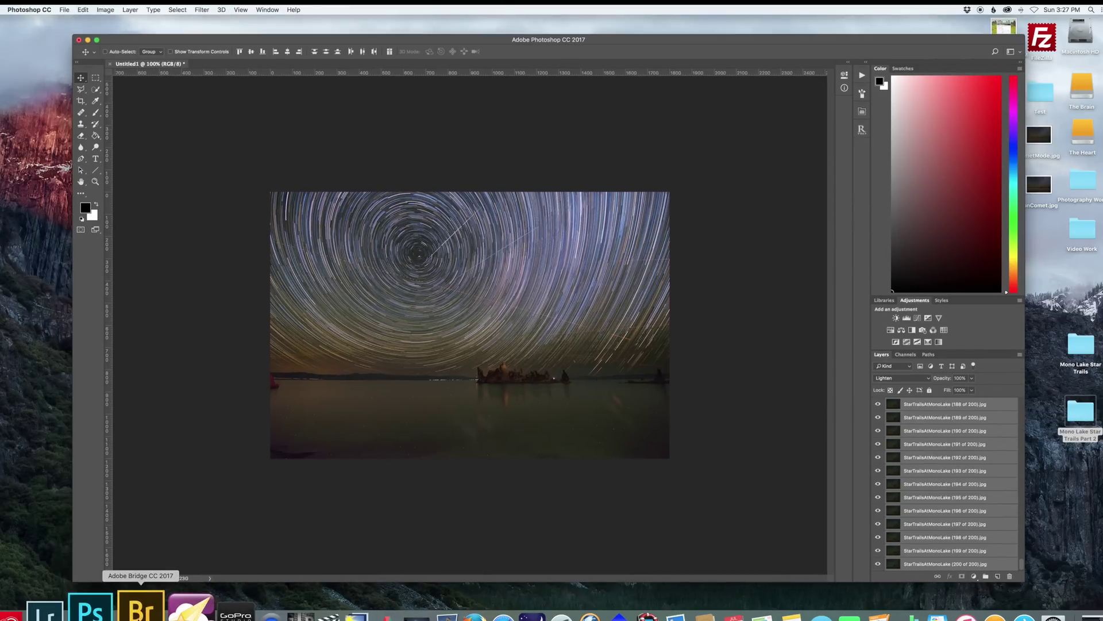
{"action": "left_click", "coordinate": [140, 608]}
{"action": "scroll", "coordinate": [509, 347], "scroll_direction": "up", "scroll_amount": 5}
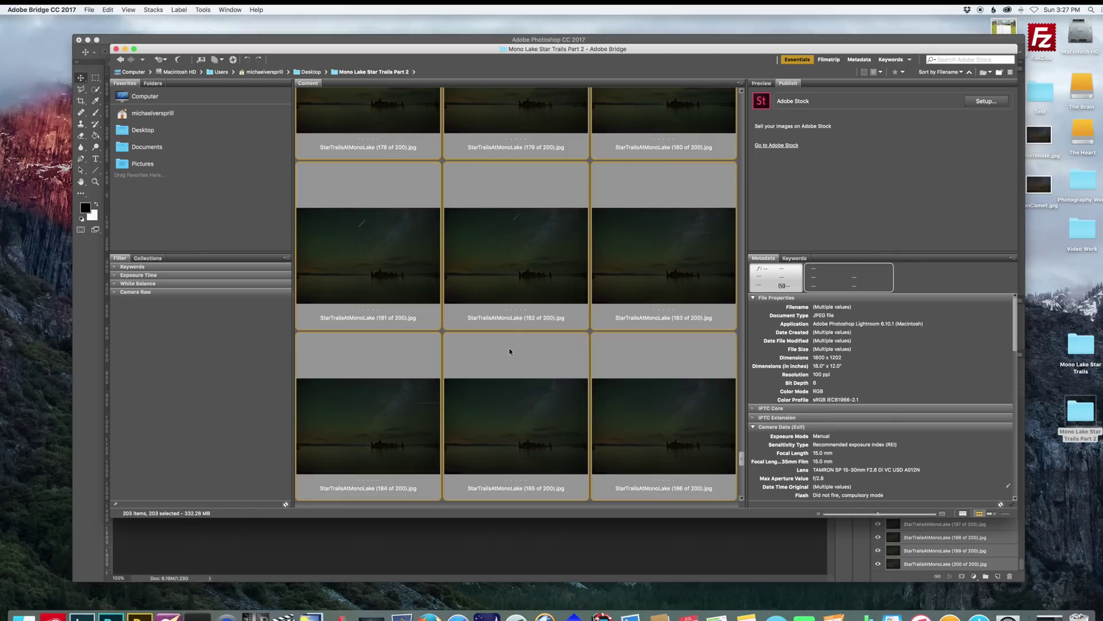
{"action": "left_click", "coordinate": [486, 247]}
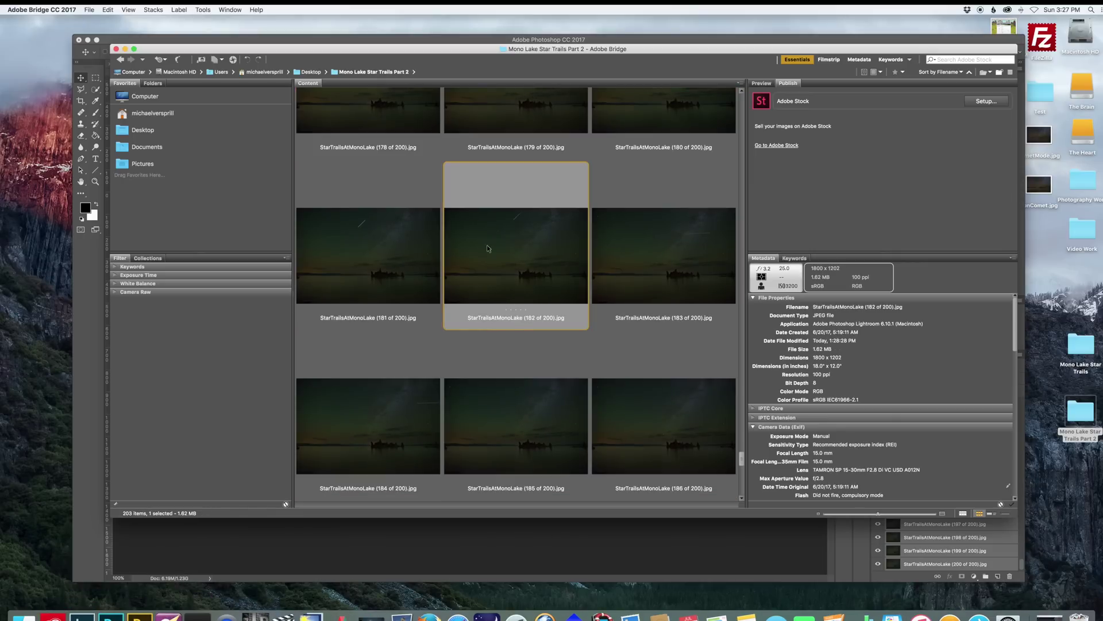
{"action": "left_click", "coordinate": [637, 248]}
{"action": "left_click", "coordinate": [382, 431]}
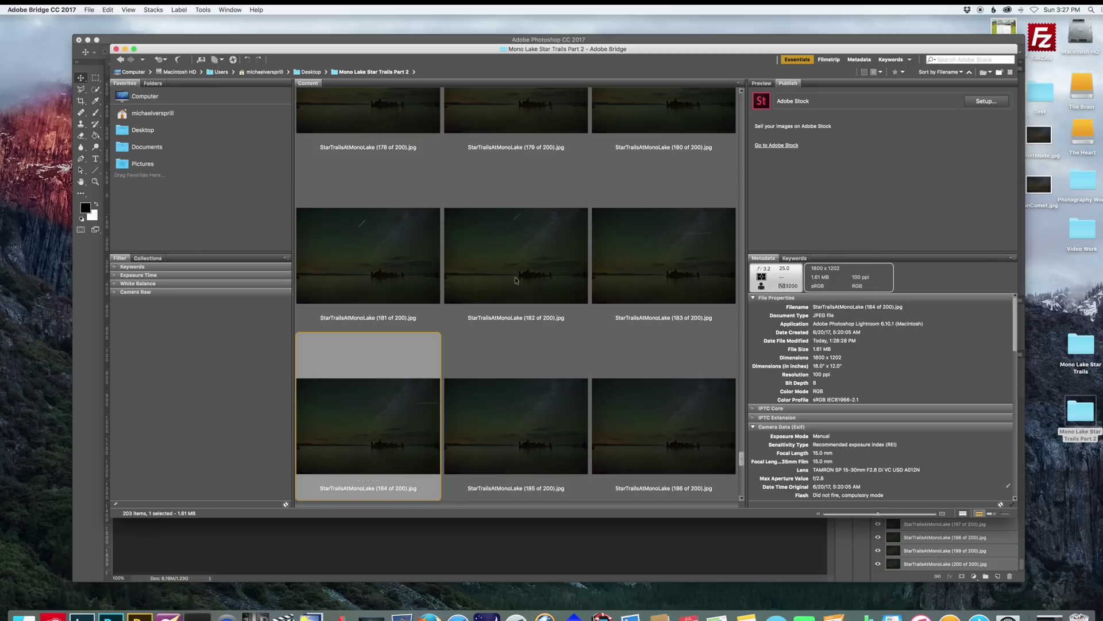
{"action": "scroll", "coordinate": [526, 329], "scroll_direction": "up", "scroll_amount": 3}
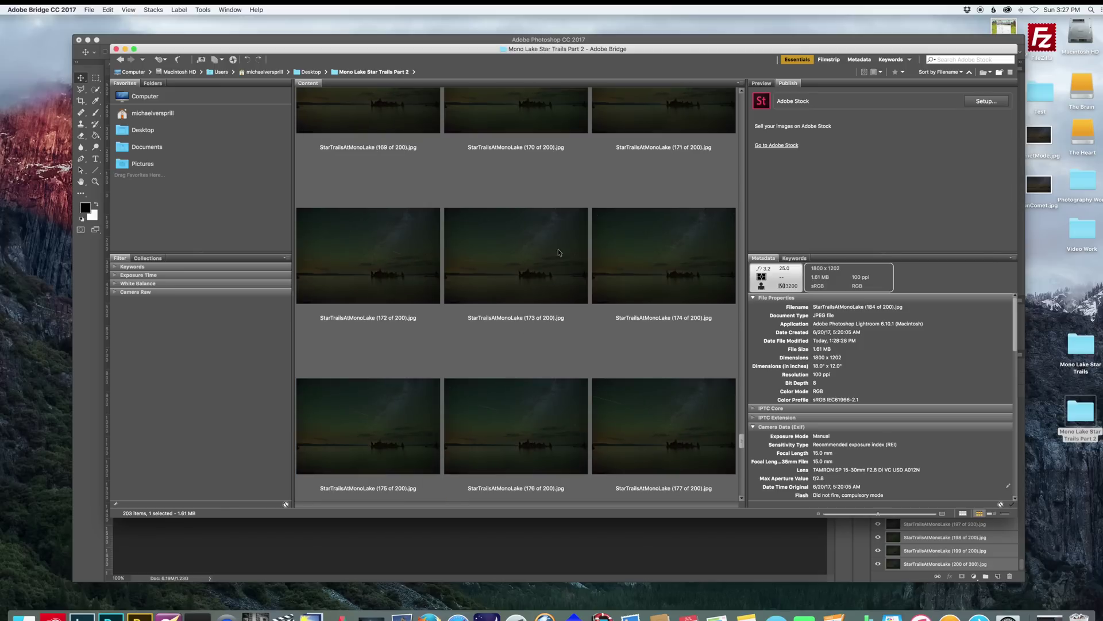
{"action": "left_click", "coordinate": [437, 255]}
{"action": "left_click", "coordinate": [500, 257]}
{"action": "left_click", "coordinate": [662, 258]}
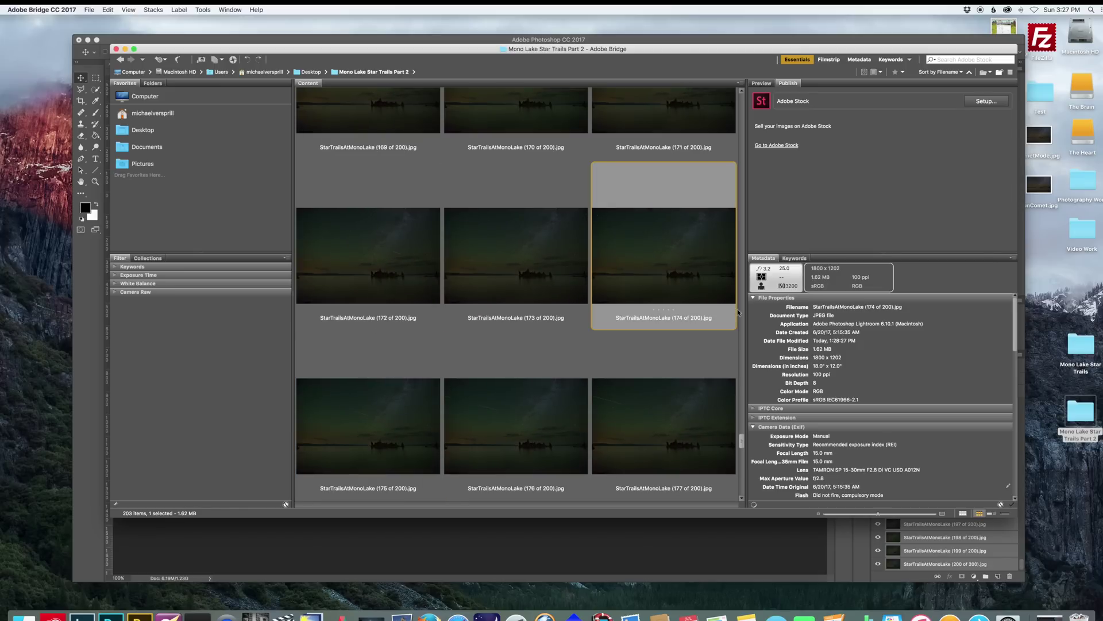
{"action": "left_click", "coordinate": [690, 538]}
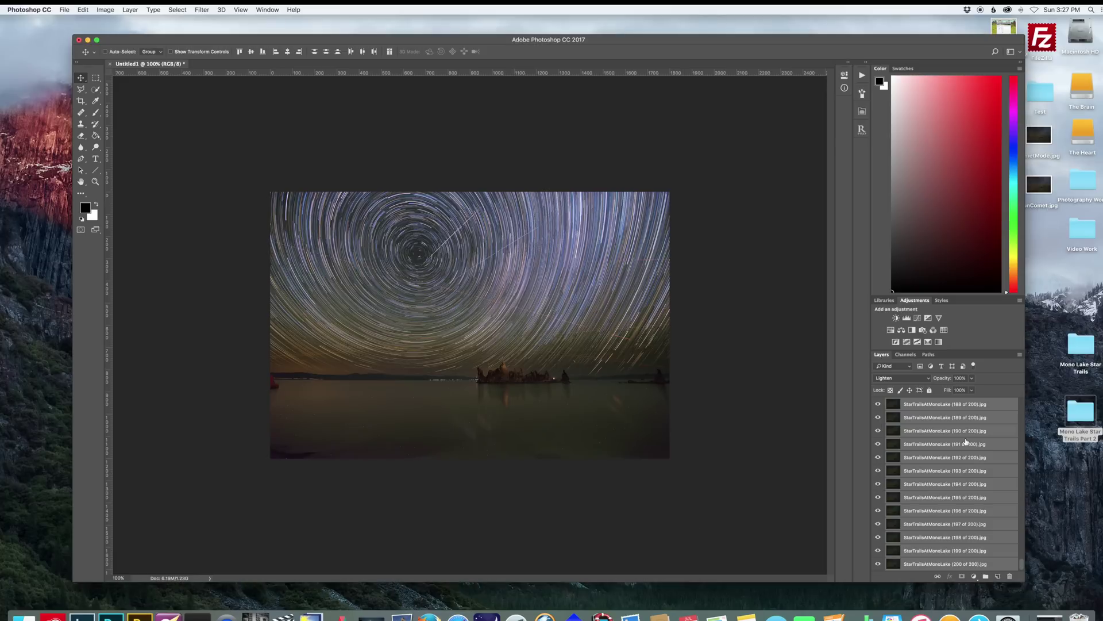
Select layer 192 of 200 and set up a 25 px brush.
{"action": "left_click", "coordinate": [959, 455]}
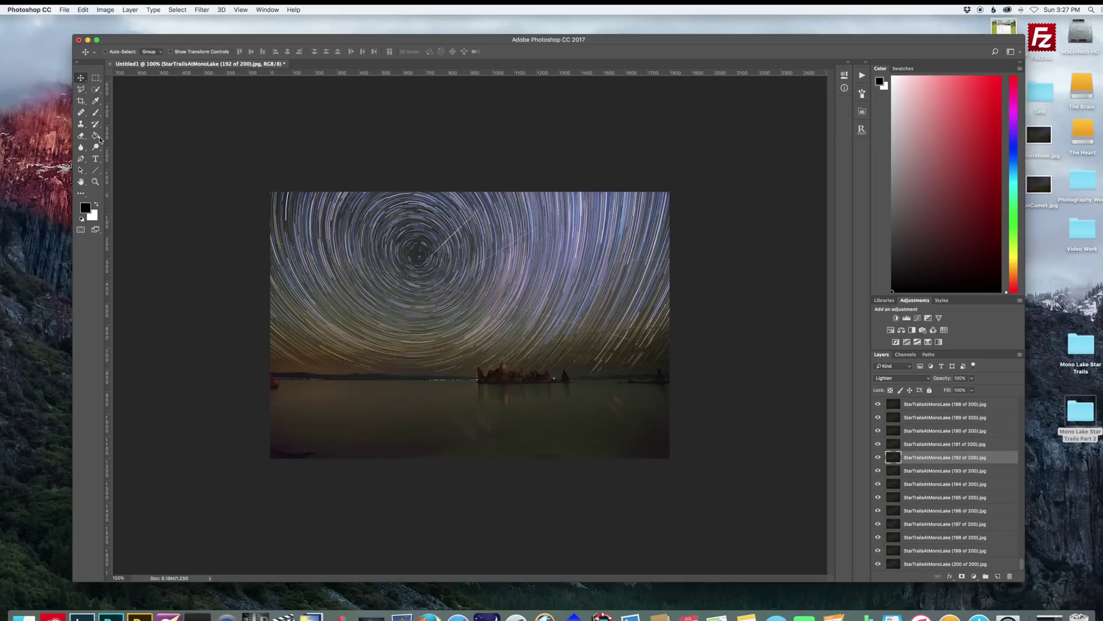
{"action": "left_click", "coordinate": [96, 112]}
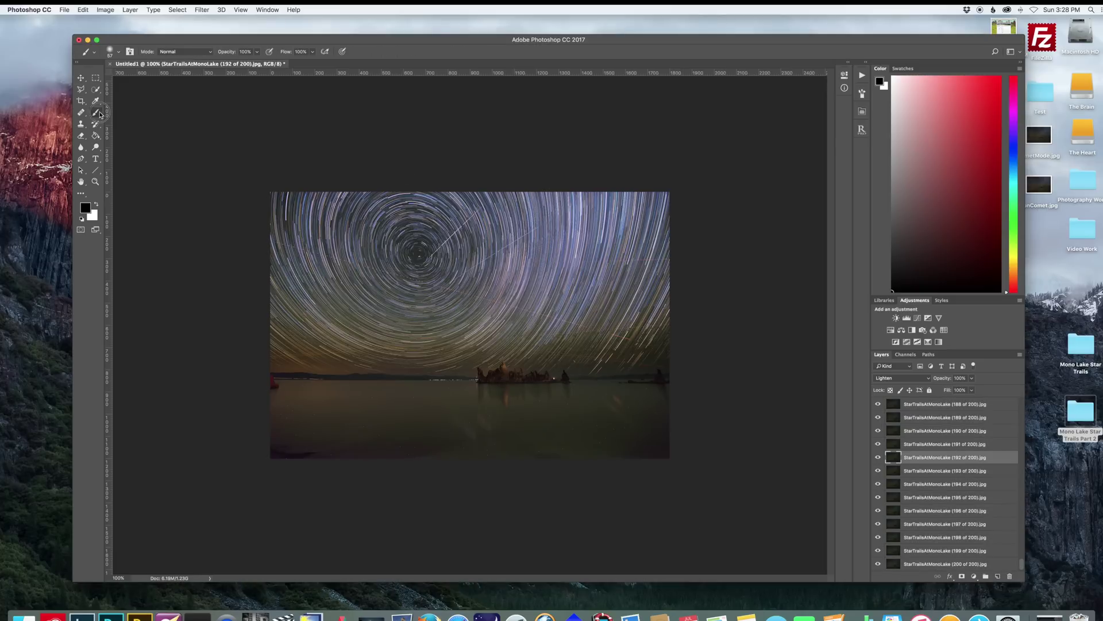
{"action": "left_click", "coordinate": [118, 51]}
{"action": "left_click_drag", "start_coordinate": [131, 81], "coordinate": [124, 80]}
{"action": "left_click", "coordinate": [171, 45]}
Paint out the satellite streak on star-trail frames 181 and 180.
{"action": "key", "text": "alt+bracketright"}
{"action": "key", "text": "alt+bracketright"}
{"action": "key", "text": "alt+bracketright"}
{"action": "key", "text": "alt+bracketright"}
{"action": "key", "text": "alt+bracketright"}
{"action": "key", "text": "alt+bracketright"}
{"action": "key", "text": "alt+bracketright"}
{"action": "key", "text": "alt+bracketright"}
{"action": "key", "text": "alt+bracketright"}
{"action": "key", "text": "alt+bracketright"}
{"action": "key", "text": "alt+bracketright"}
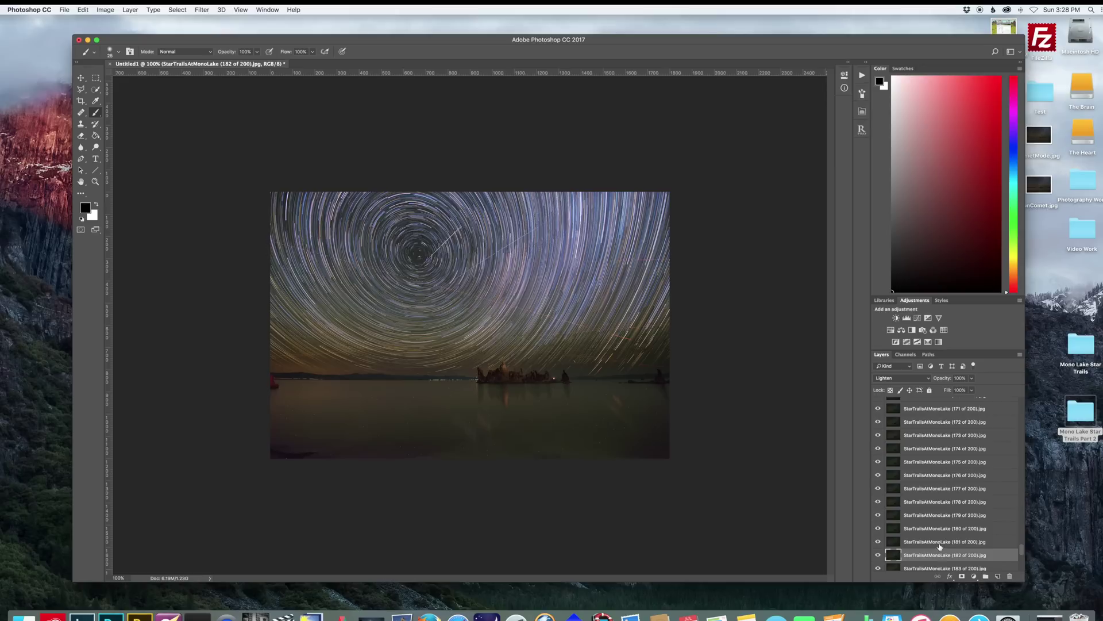
{"action": "left_click_drag", "start_coordinate": [462, 228], "coordinate": [438, 245]}
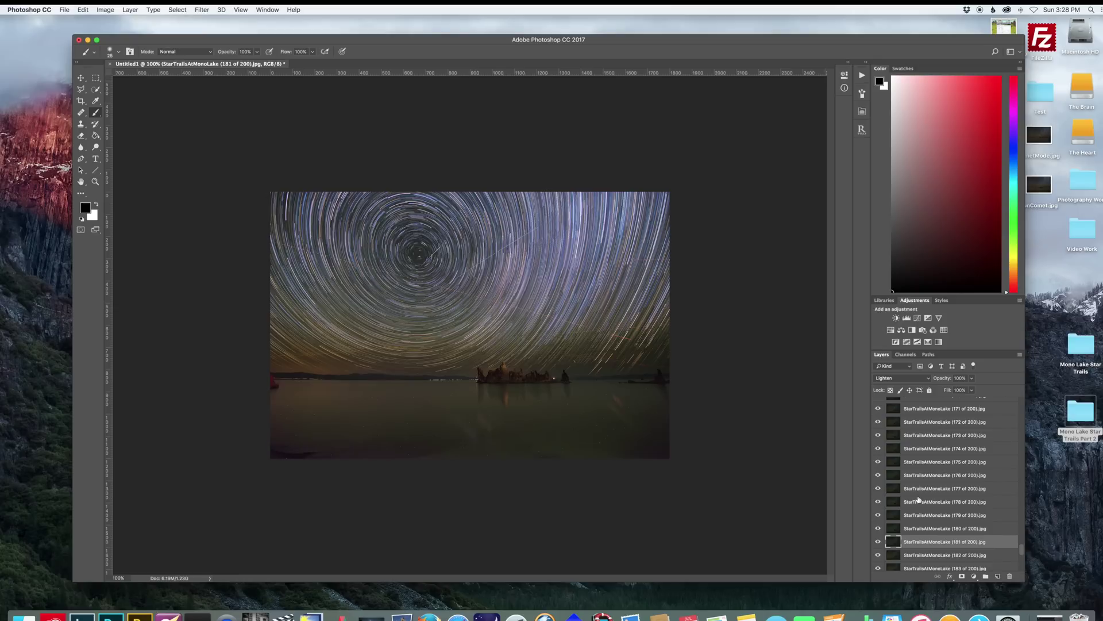
{"action": "key", "text": "alt+bracketright"}
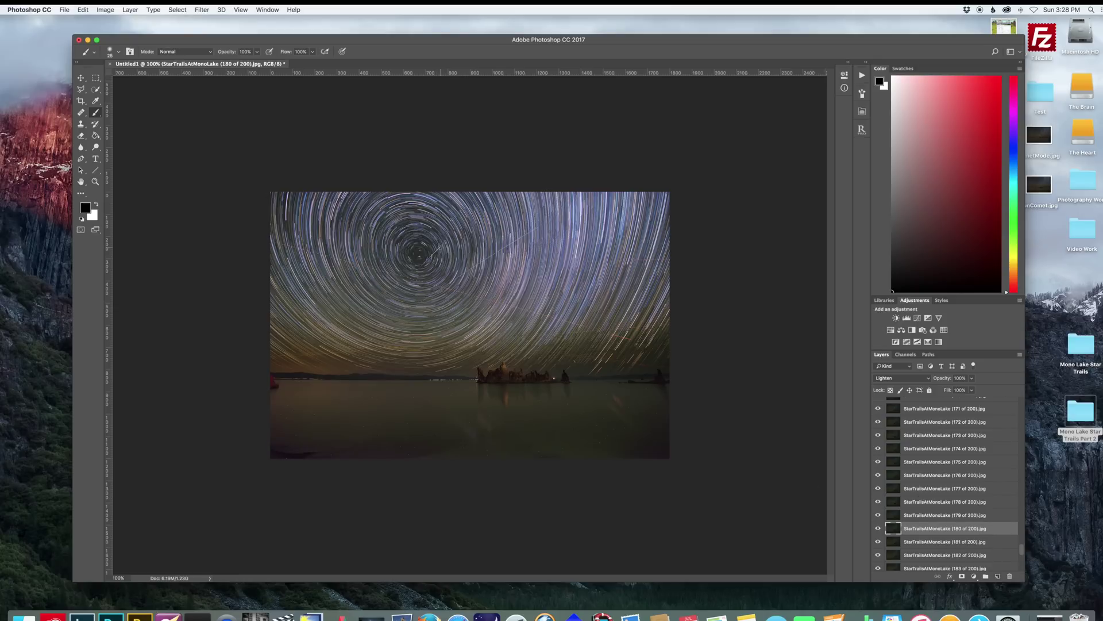
{"action": "left_click_drag", "start_coordinate": [435, 251], "coordinate": [423, 263]}
Select frames 183 and 184 and compare them against the frames in Adobe Bridge.
{"action": "left_click", "coordinate": [942, 569]}
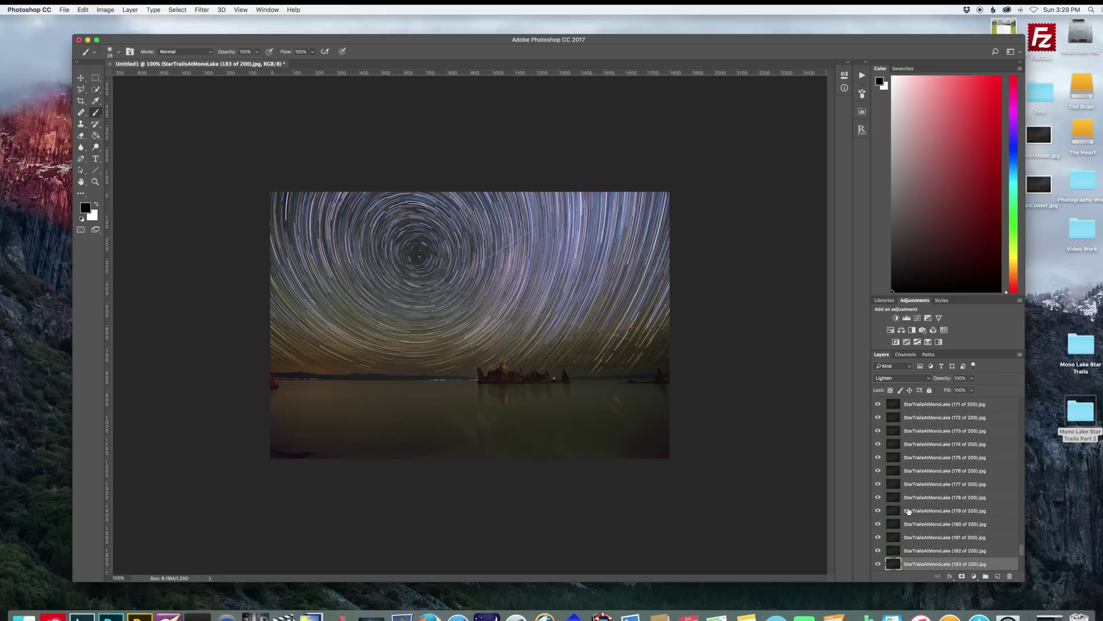
{"action": "scroll", "coordinate": [937, 533], "scroll_direction": "down", "scroll_amount": 3}
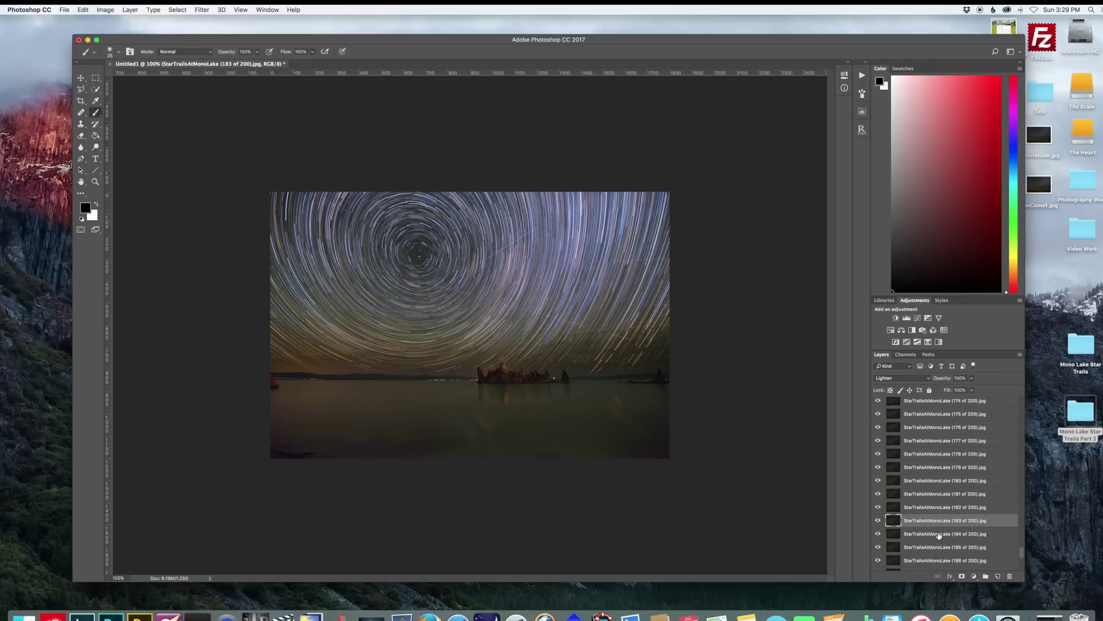
{"action": "left_click", "coordinate": [939, 534]}
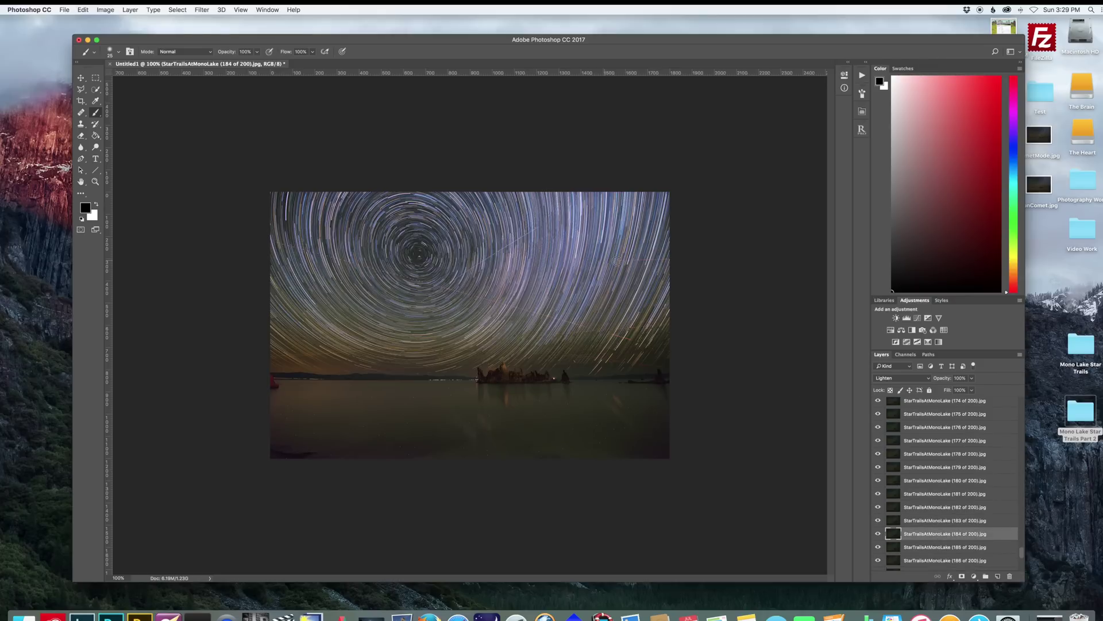
{"action": "key", "text": "alt+super+o"}
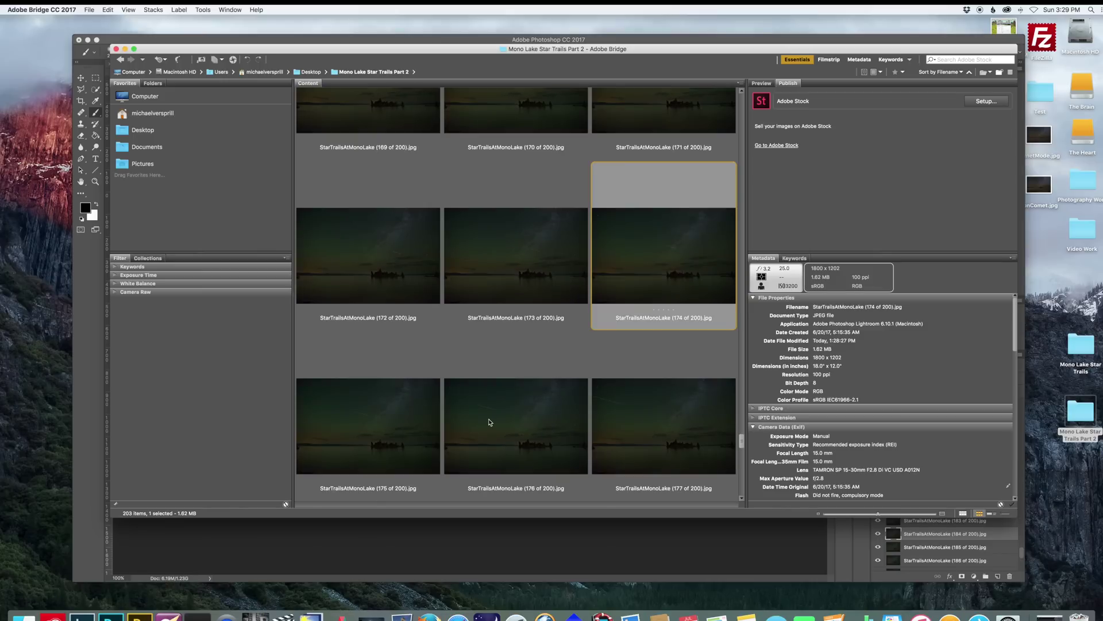
{"action": "scroll", "coordinate": [629, 325], "scroll_direction": "up", "scroll_amount": 15}
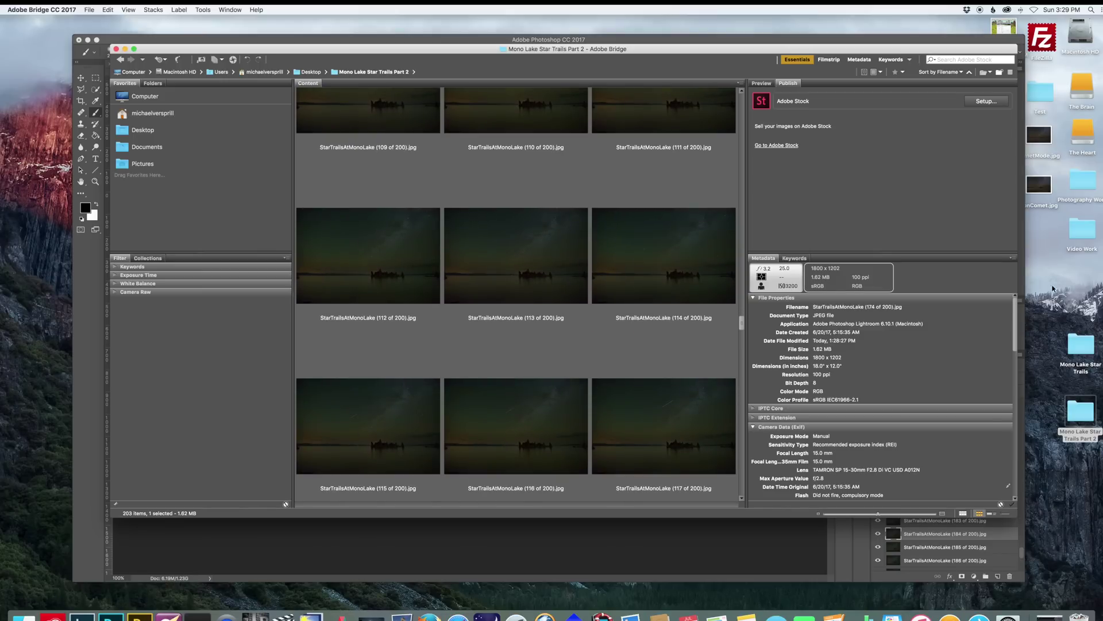
{"action": "key", "text": "alt+super+o"}
Step through star-trail frames from 116 up to 176, checking for the streak.
{"action": "left_click", "coordinate": [944, 441]}
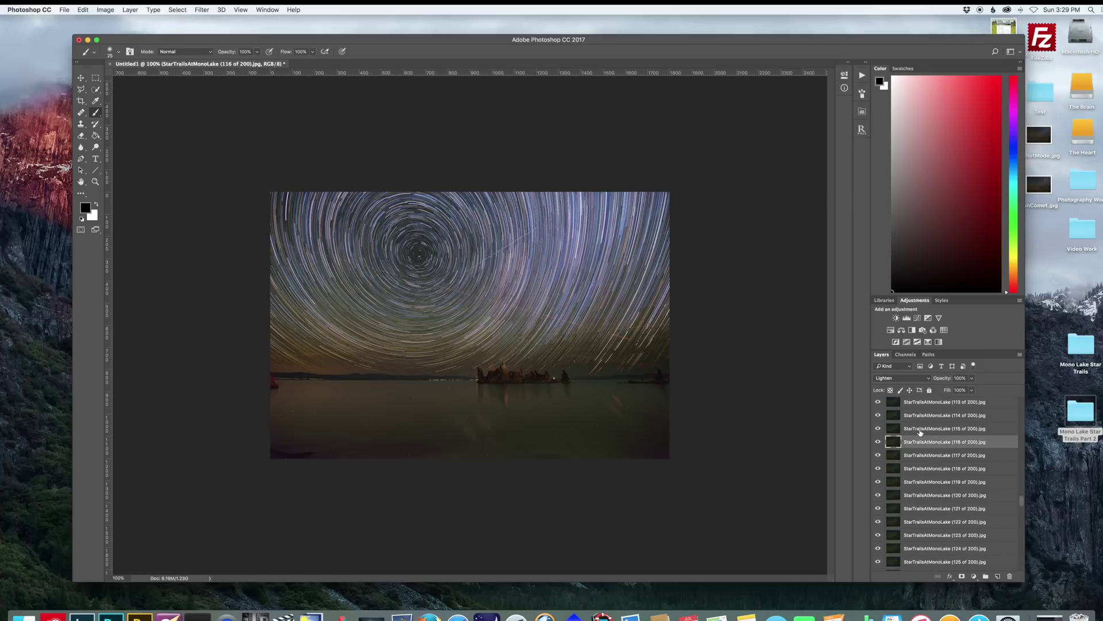
{"action": "key", "text": "alt+bracketleft"}
{"action": "key", "text": "alt+bracketleft"}
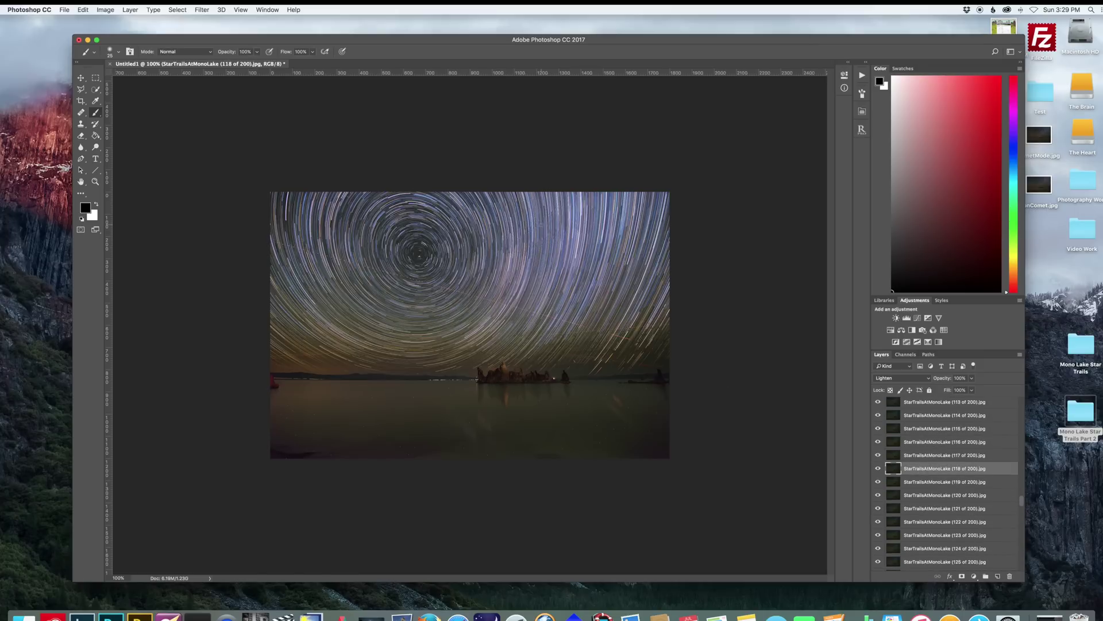
{"action": "key", "text": "alt+bracketleft"}
{"action": "key", "text": "alt+bracketleft"}
{"action": "key", "text": "alt+bracketleft"}
{"action": "key", "text": "alt+bracketleft"}
{"action": "key", "text": "alt+bracketleft"}
{"action": "key", "text": "alt+bracketleft"}
{"action": "key", "text": "alt+bracketleft"}
{"action": "key", "text": "alt+bracketleft"}
{"action": "key", "text": "alt+bracketleft"}
{"action": "key", "text": "alt+bracketleft"}
{"action": "key", "text": "alt+bracketleft"}
{"action": "key", "text": "alt+bracketleft"}
{"action": "key", "text": "alt+bracketleft"}
{"action": "key", "text": "alt+bracketleft"}
{"action": "key", "text": "alt+bracketleft"}
{"action": "key", "text": "alt+bracketleft"}
{"action": "key", "text": "alt+bracketleft"}
{"action": "key", "text": "alt+bracketleft"}
{"action": "key", "text": "alt+bracketleft"}
{"action": "key", "text": "alt+bracketleft"}
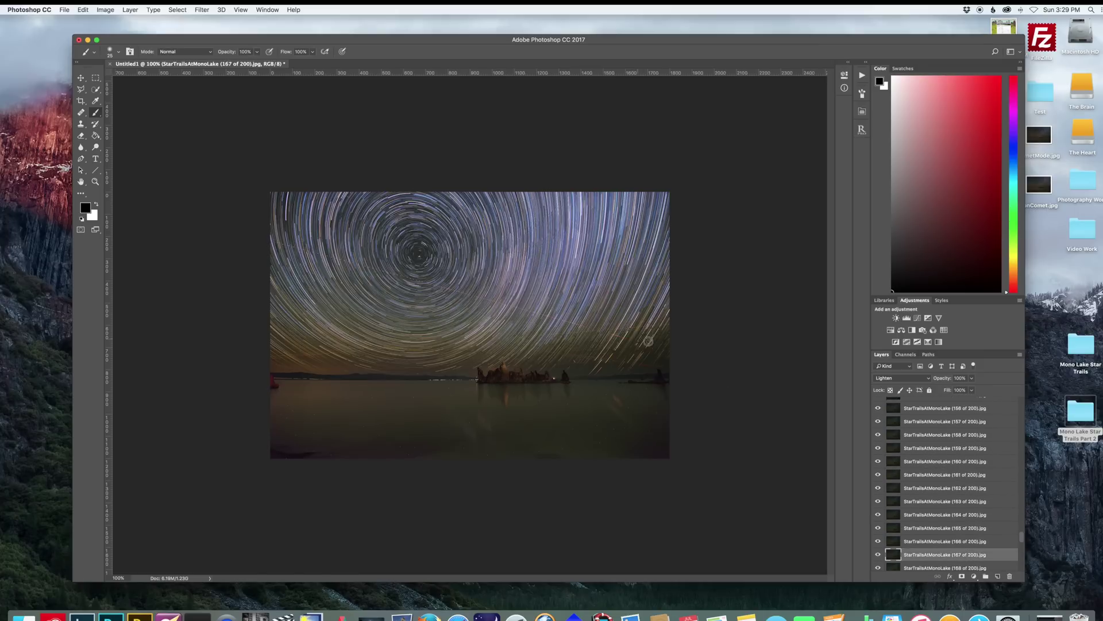
{"action": "key", "text": "alt+bracketleft"}
{"action": "key", "text": "alt+bracketleft"}
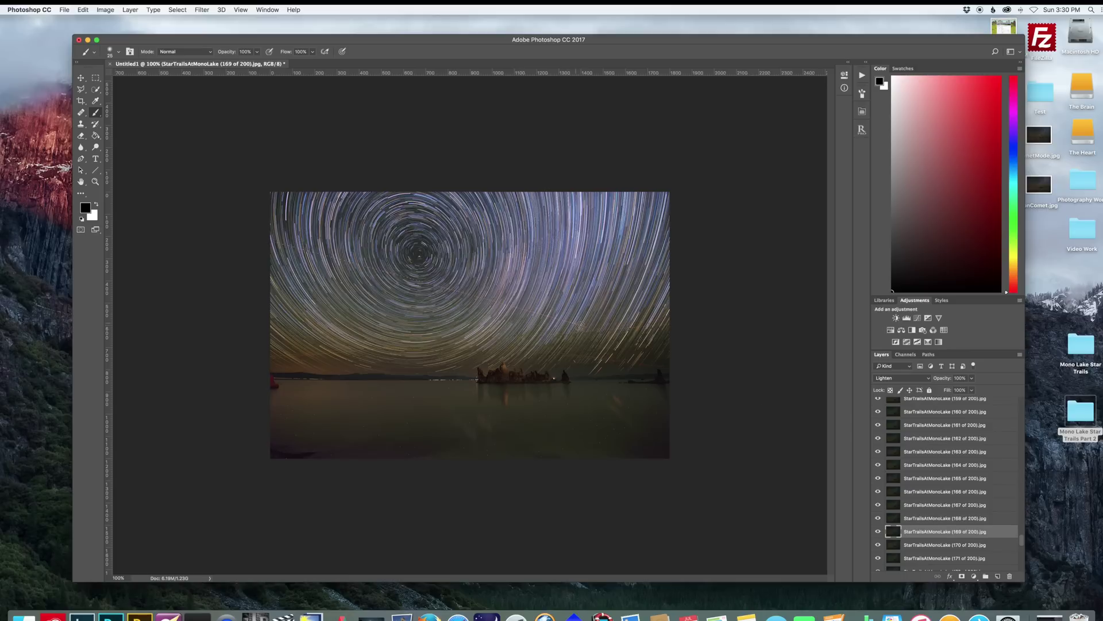
{"action": "key", "text": "alt+bracketleft"}
{"action": "key", "text": "alt+bracketleft"}
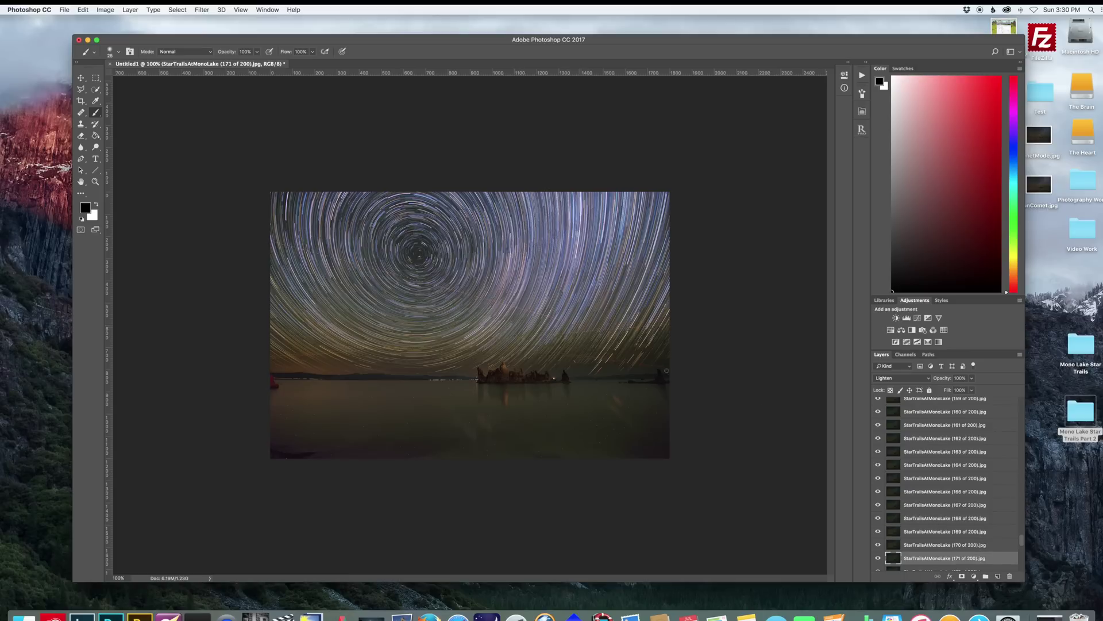
{"action": "key", "text": "alt+bracketleft"}
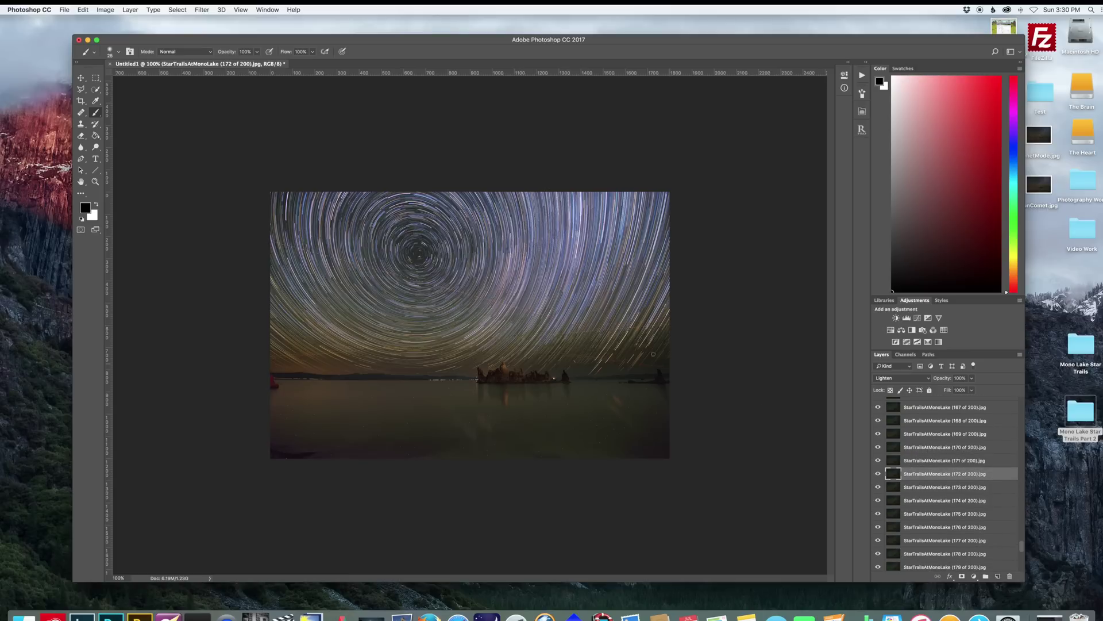
{"action": "key", "text": "alt+bracketleft"}
{"action": "key", "text": "alt+bracketleft"}
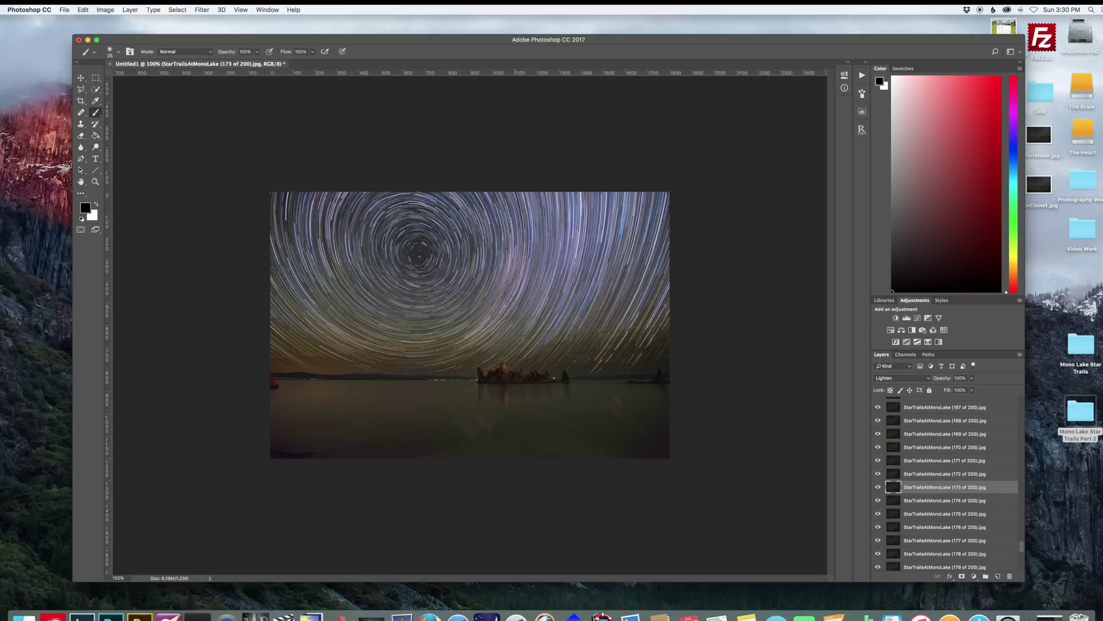
{"action": "key", "text": "alt+bracketleft"}
{"action": "key", "text": "alt+bracketleft"}
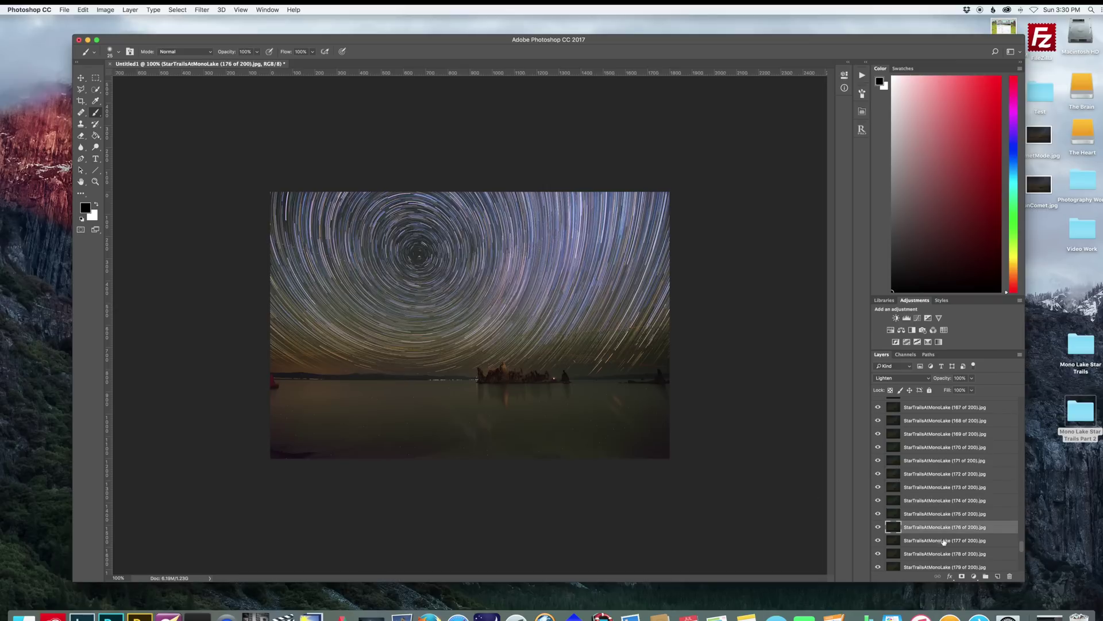
{"action": "key", "text": "alt+bracketleft"}
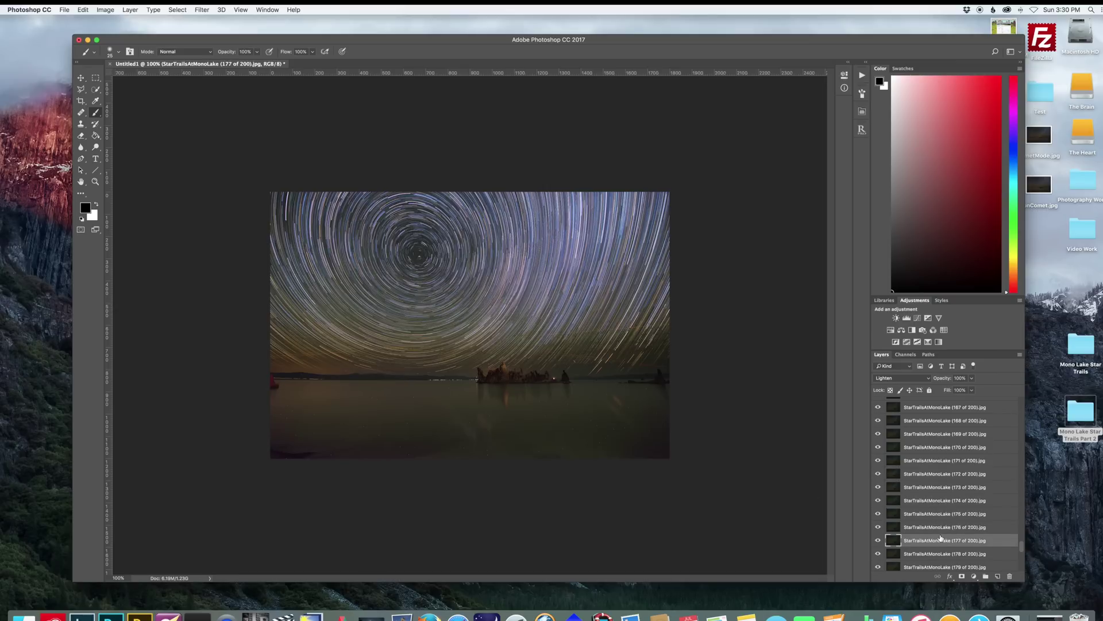
{"action": "scroll", "coordinate": [943, 535], "scroll_direction": "down", "scroll_amount": 4}
{"action": "scroll", "coordinate": [941, 541], "scroll_direction": "up", "scroll_amount": 4}
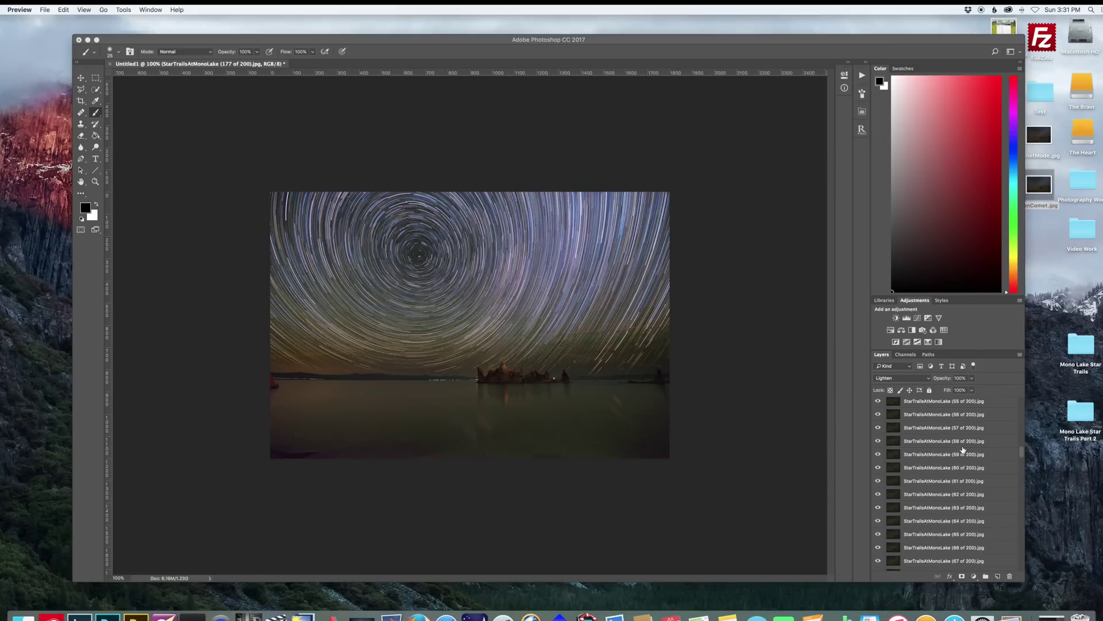
{"action": "scroll", "coordinate": [963, 451], "scroll_direction": "up", "scroll_amount": 15}
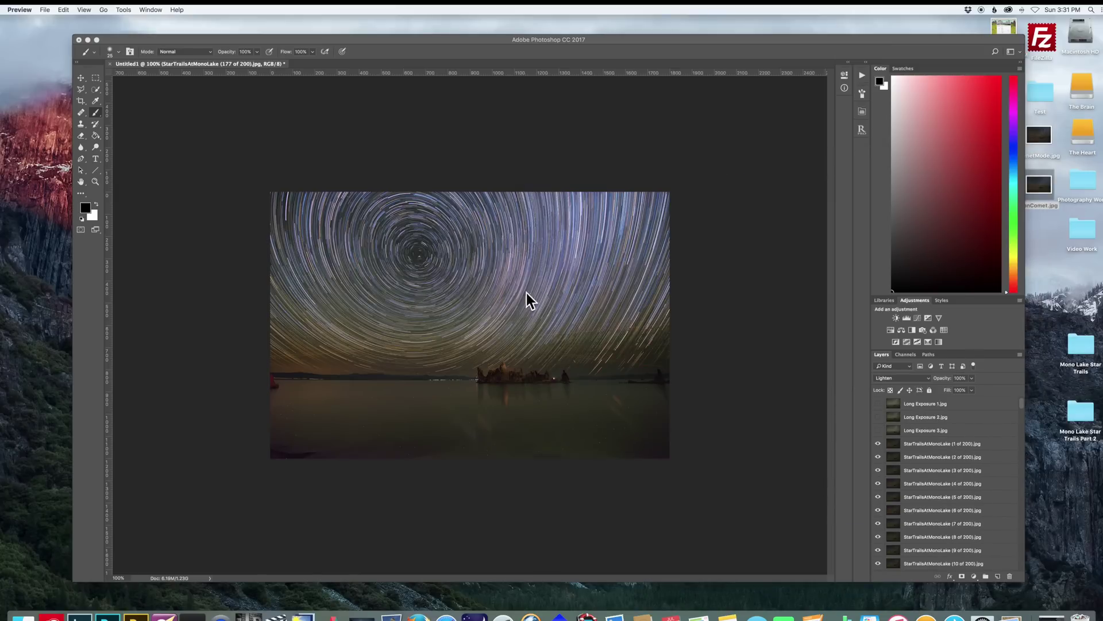
{"action": "scroll", "coordinate": [939, 489], "scroll_direction": "down", "scroll_amount": 20}
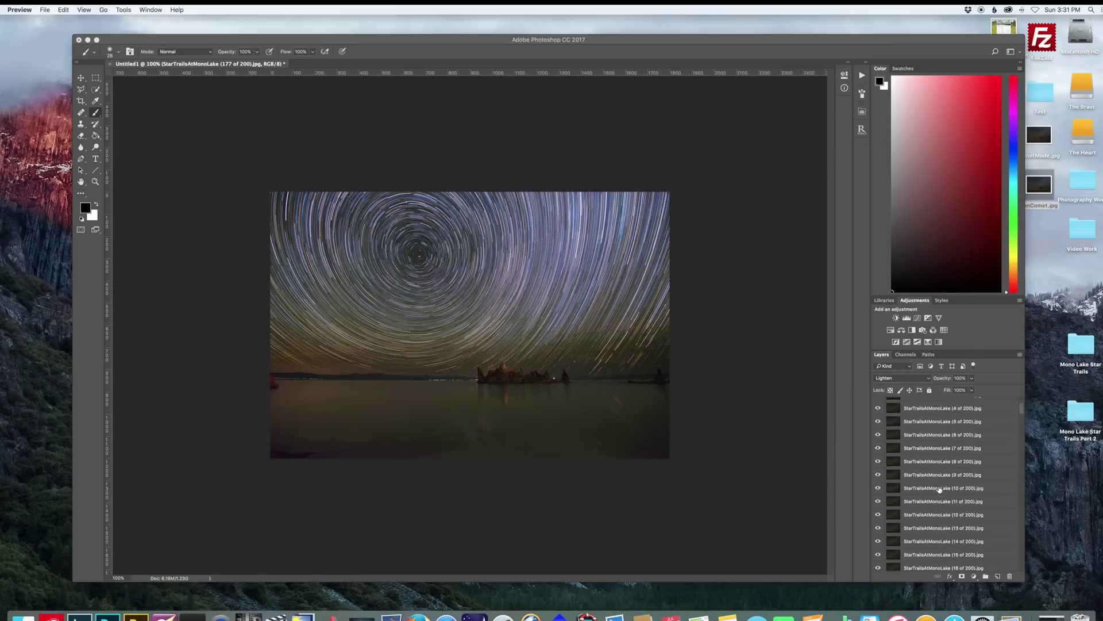
{"action": "scroll", "coordinate": [952, 487], "scroll_direction": "down", "scroll_amount": 20}
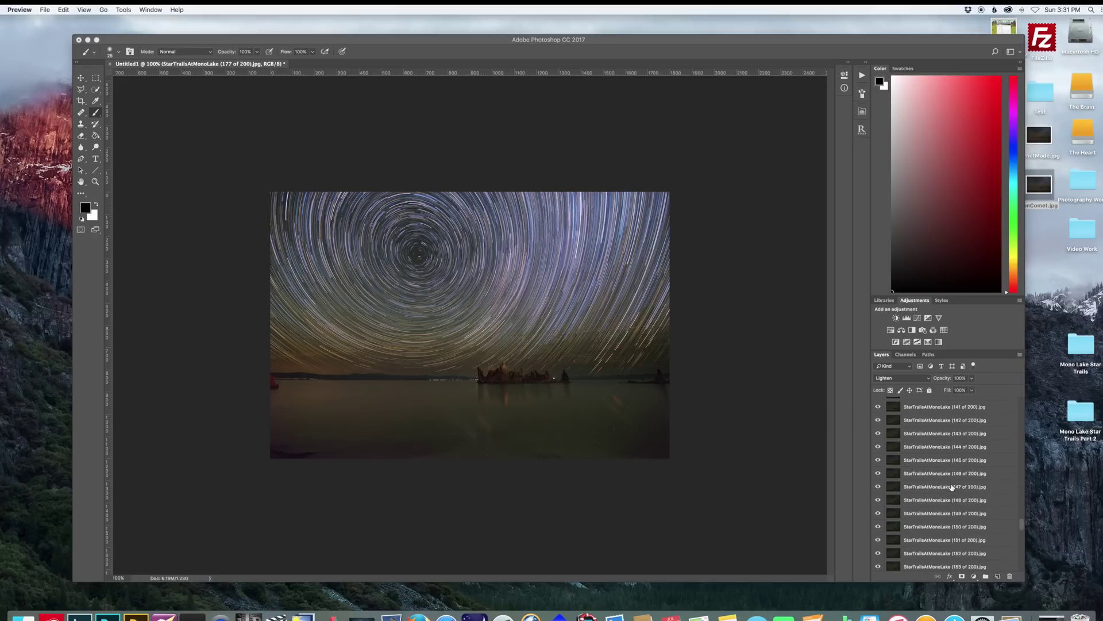
Lower the opacity of the top star-trail frames, from 200 through 196 of 200.
{"action": "left_click", "coordinate": [977, 564]}
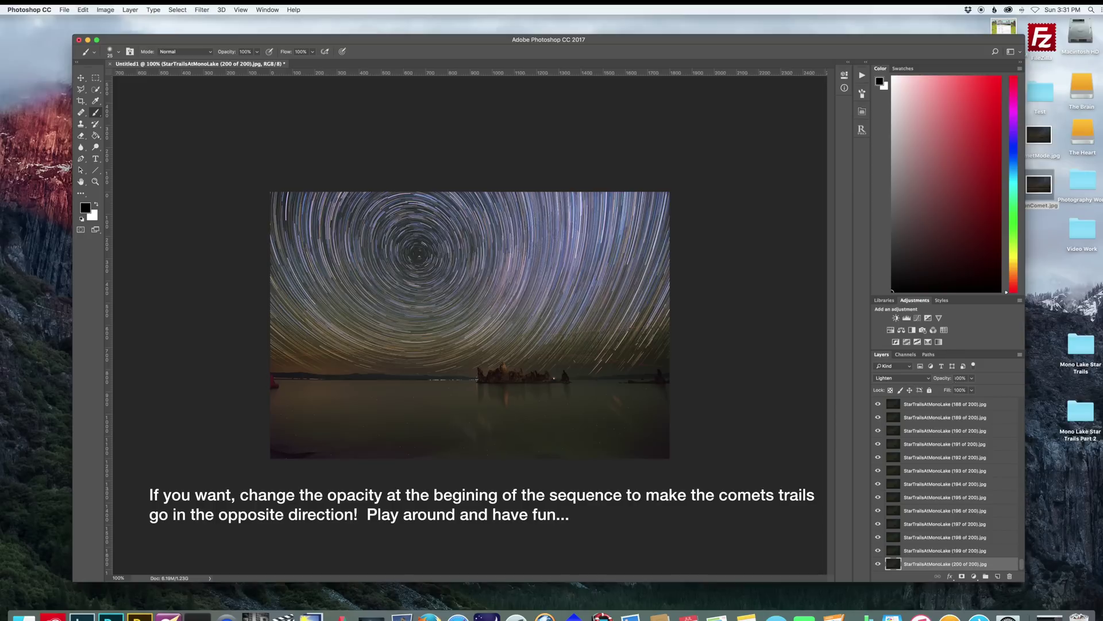
{"action": "left_click", "coordinate": [958, 378]}
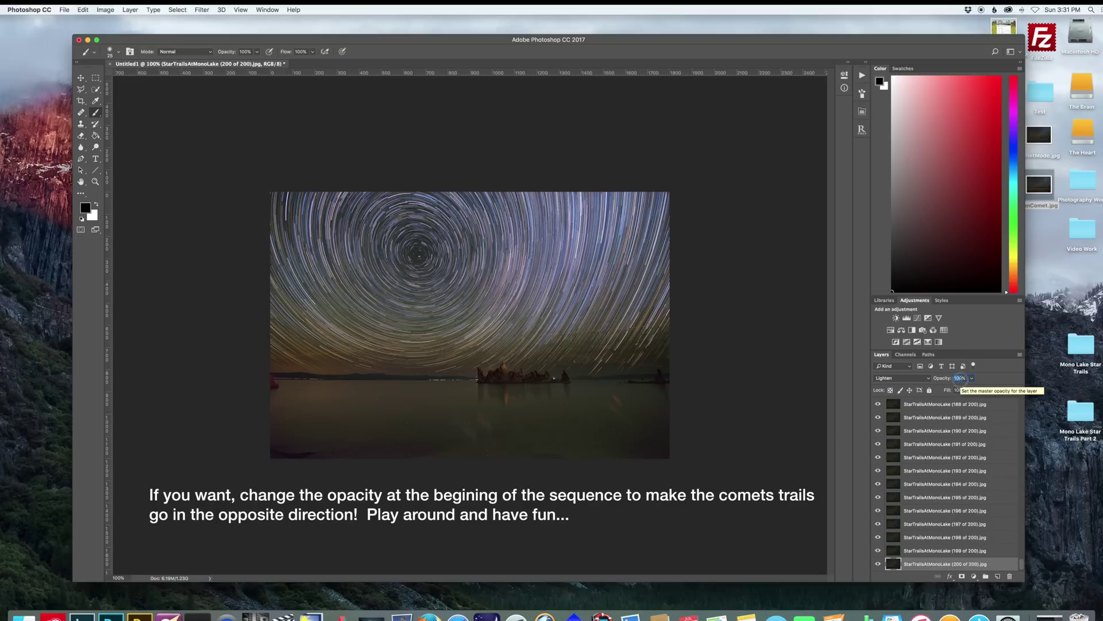
{"action": "left_click", "coordinate": [958, 553]}
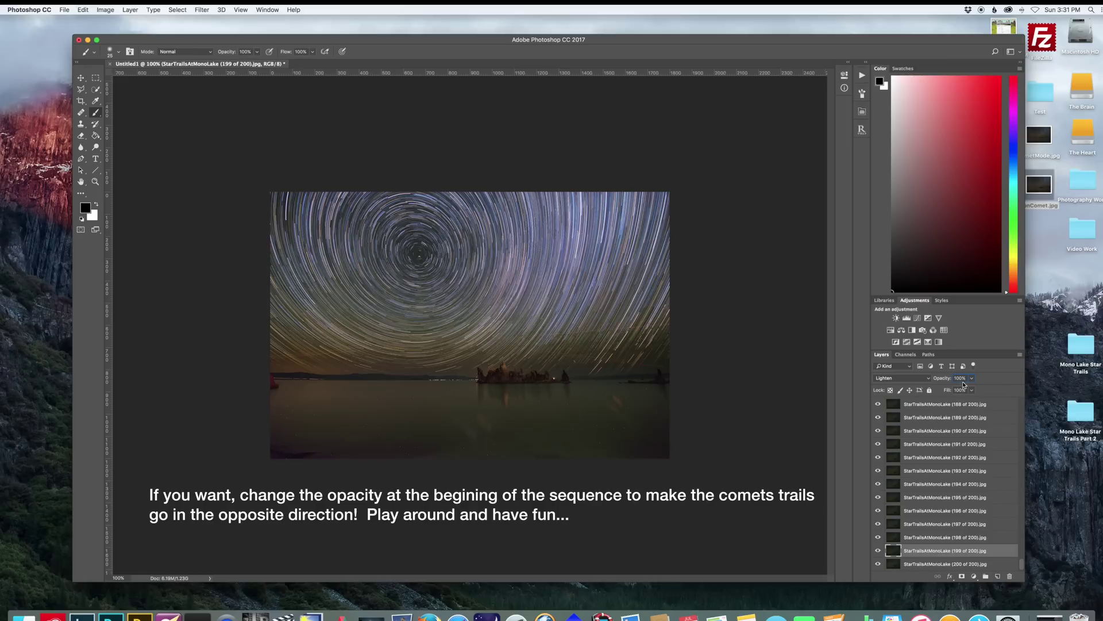
{"action": "type", "text": "2"}
{"action": "left_click", "coordinate": [956, 541]}
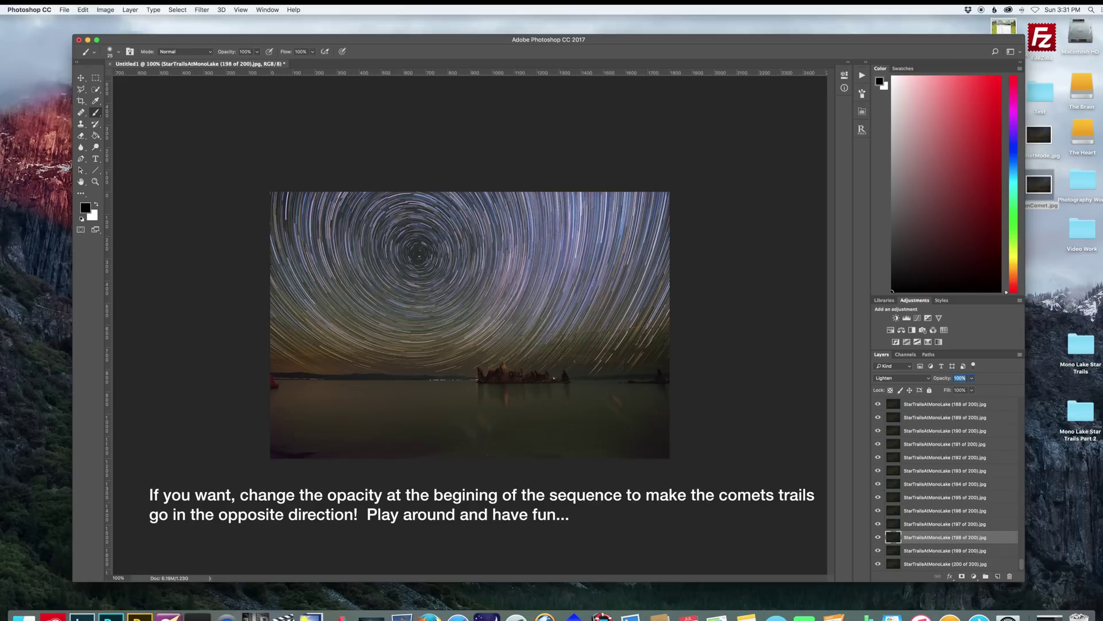
{"action": "left_click", "coordinate": [943, 524]}
{"action": "left_click", "coordinate": [959, 510]}
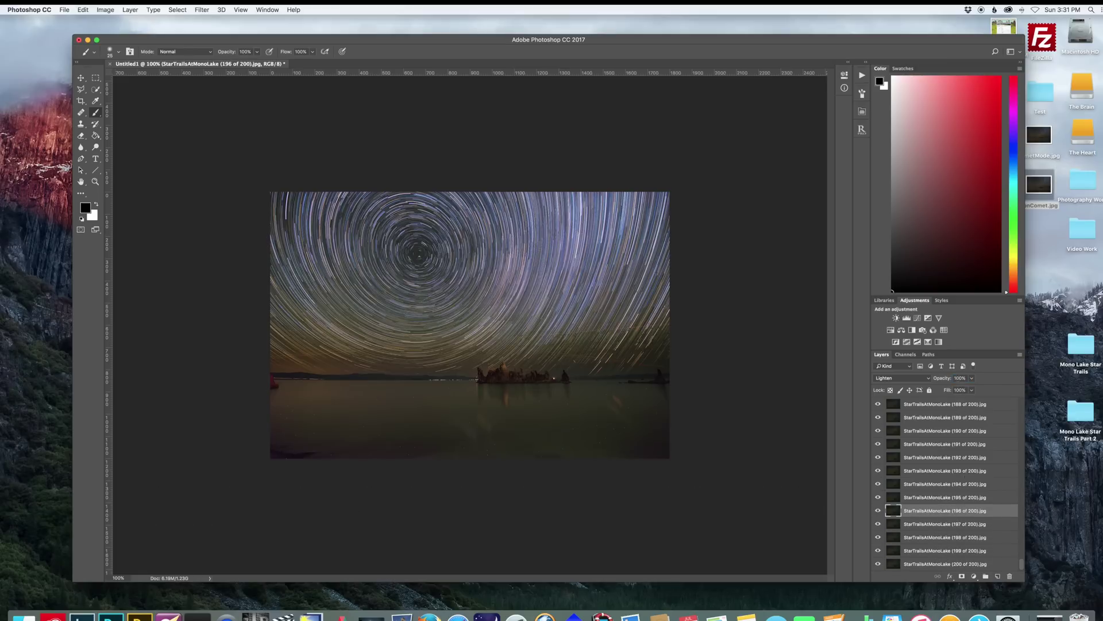
Continue reducing opacity on frames 195 down to 191 of 200.
{"action": "key", "text": "alt+bracketright"}
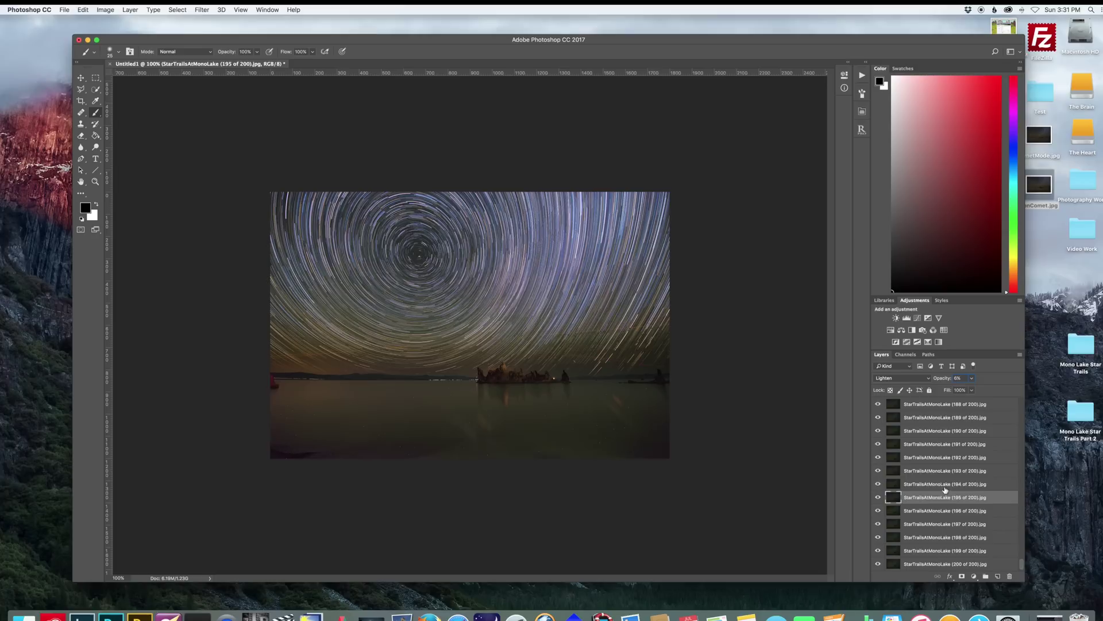
{"action": "left_click", "coordinate": [945, 486]}
{"action": "key", "text": "alt+bracketright"}
{"action": "left_click", "coordinate": [960, 379]}
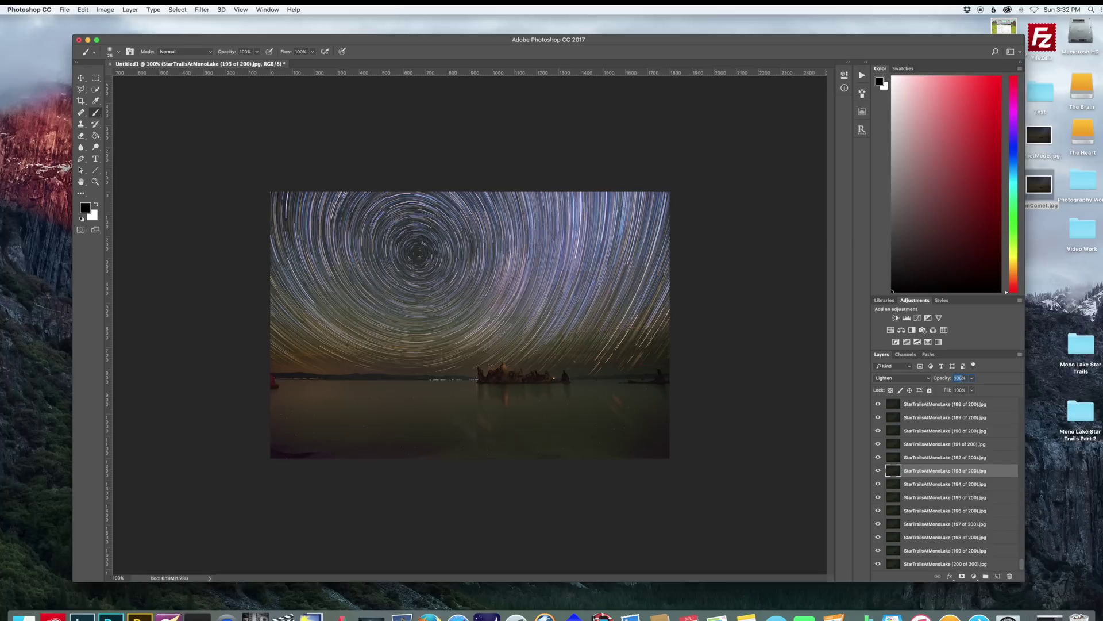
{"action": "key", "text": "alt+bracketright"}
{"action": "left_click", "coordinate": [933, 445]}
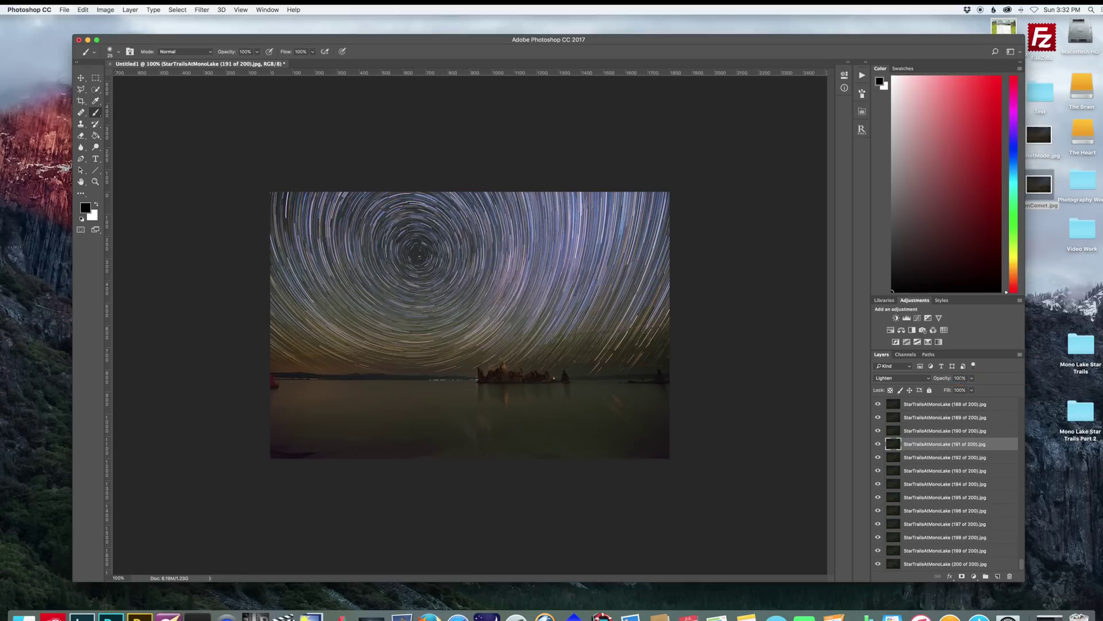
Set layers 181–190 to 10% opacity.
{"action": "left_click", "coordinate": [938, 432]}
{"action": "scroll", "coordinate": [939, 434], "scroll_direction": "up", "scroll_amount": 4}
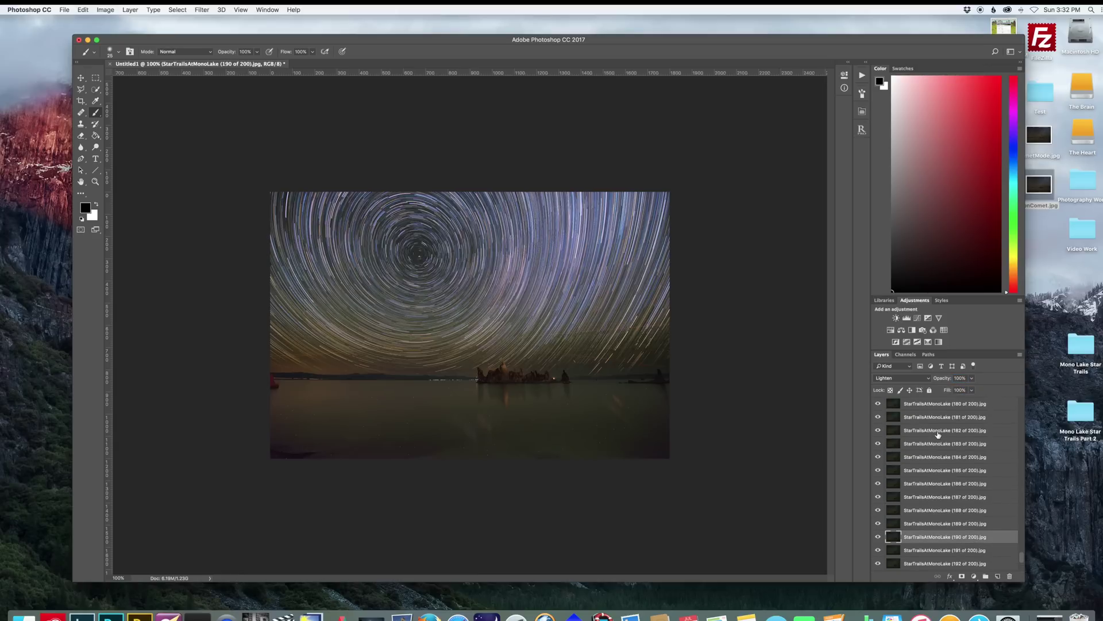
{"action": "left_click", "coordinate": [939, 418], "text": "shift"}
{"action": "left_click", "coordinate": [960, 378]}
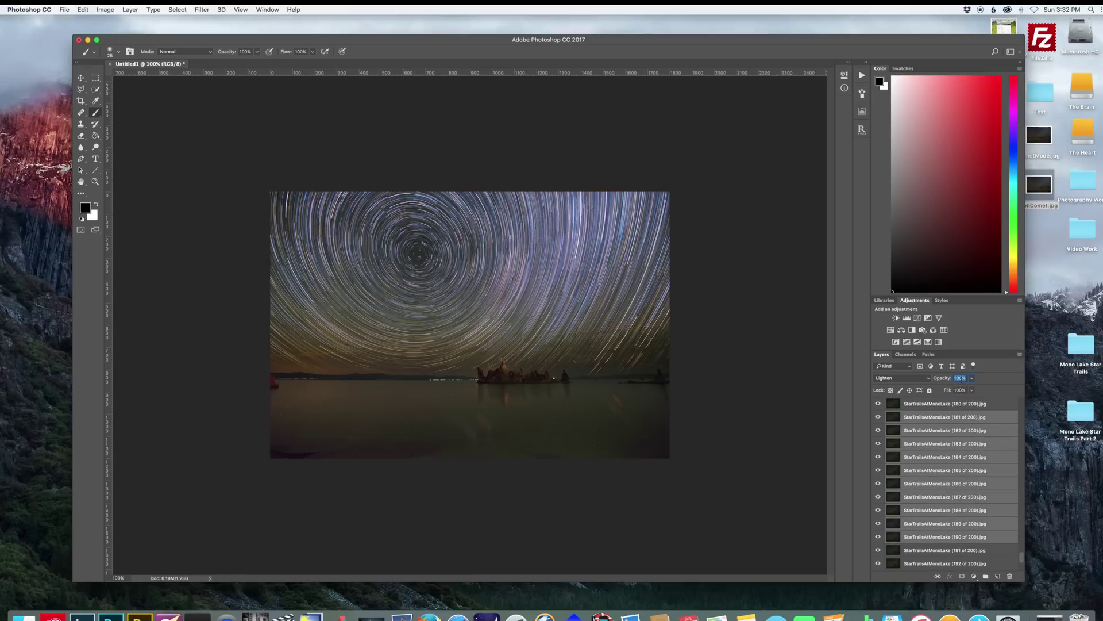
{"action": "type", "text": "10"}
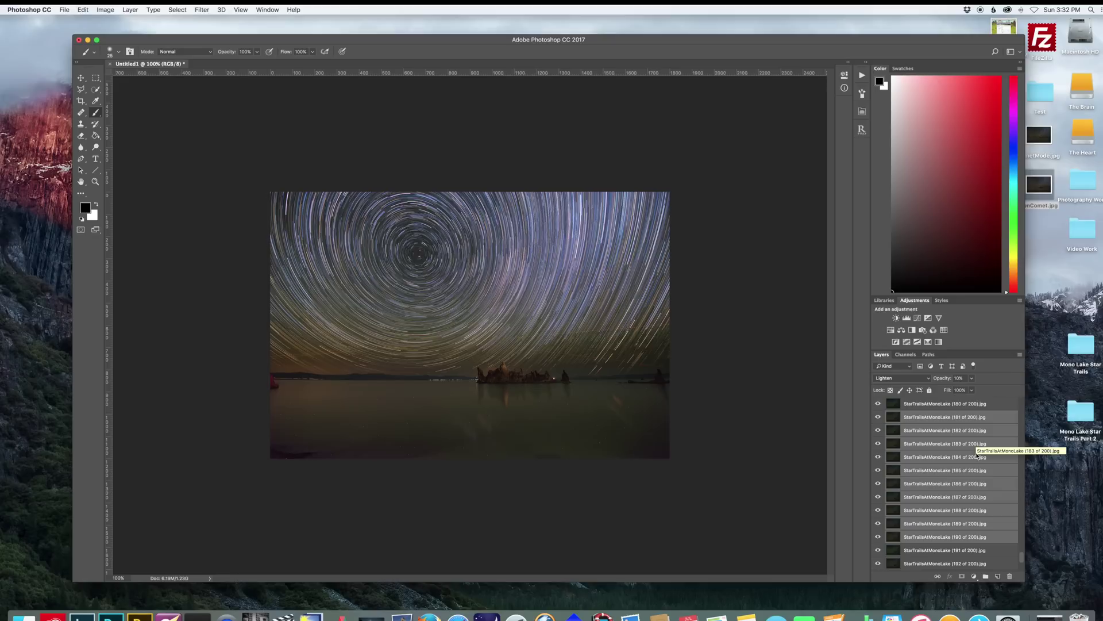
Set layers 171–182 to 15% opacity.
{"action": "scroll", "coordinate": [955, 458], "scroll_direction": "up", "scroll_amount": 3}
{"action": "left_click", "coordinate": [958, 457]}
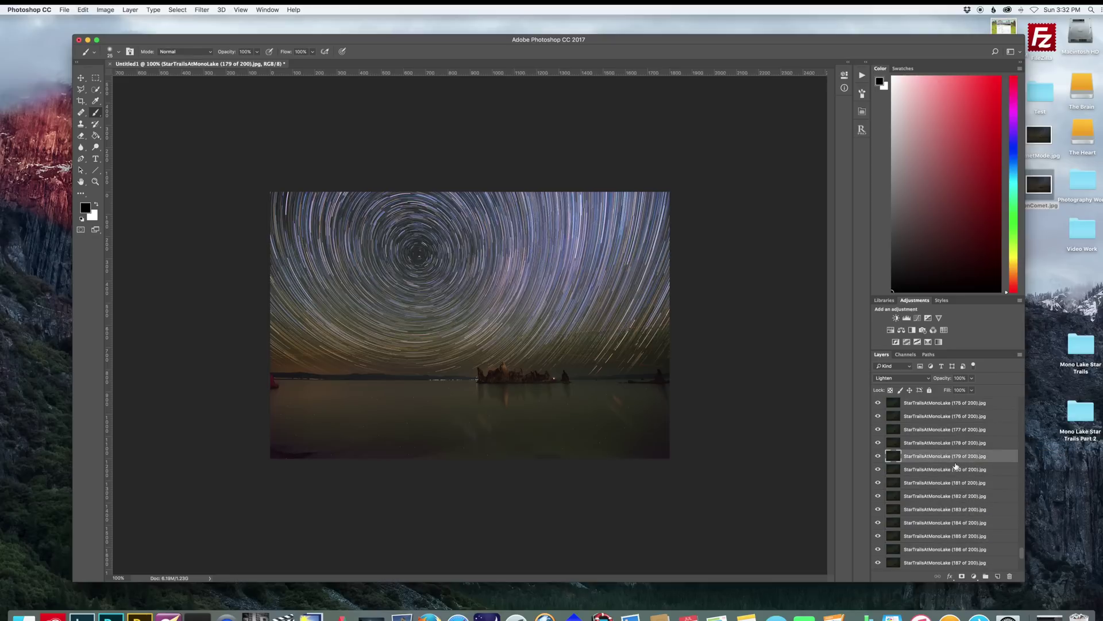
{"action": "left_click", "coordinate": [955, 469]}
{"action": "scroll", "coordinate": [957, 466], "scroll_direction": "up", "scroll_amount": 3}
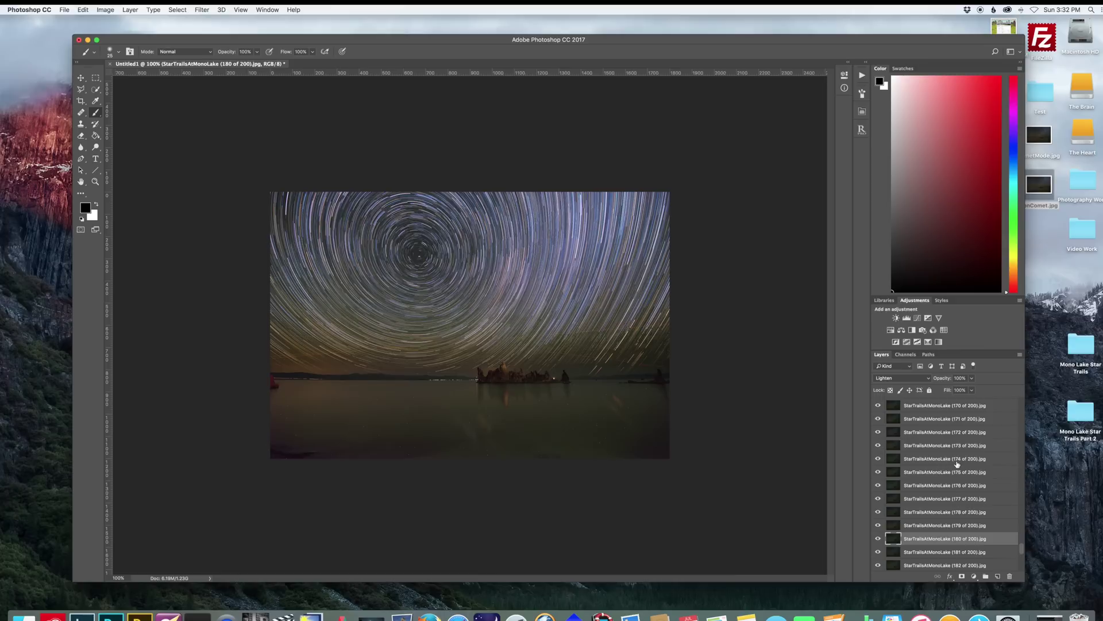
{"action": "left_click", "coordinate": [956, 424], "text": "shift"}
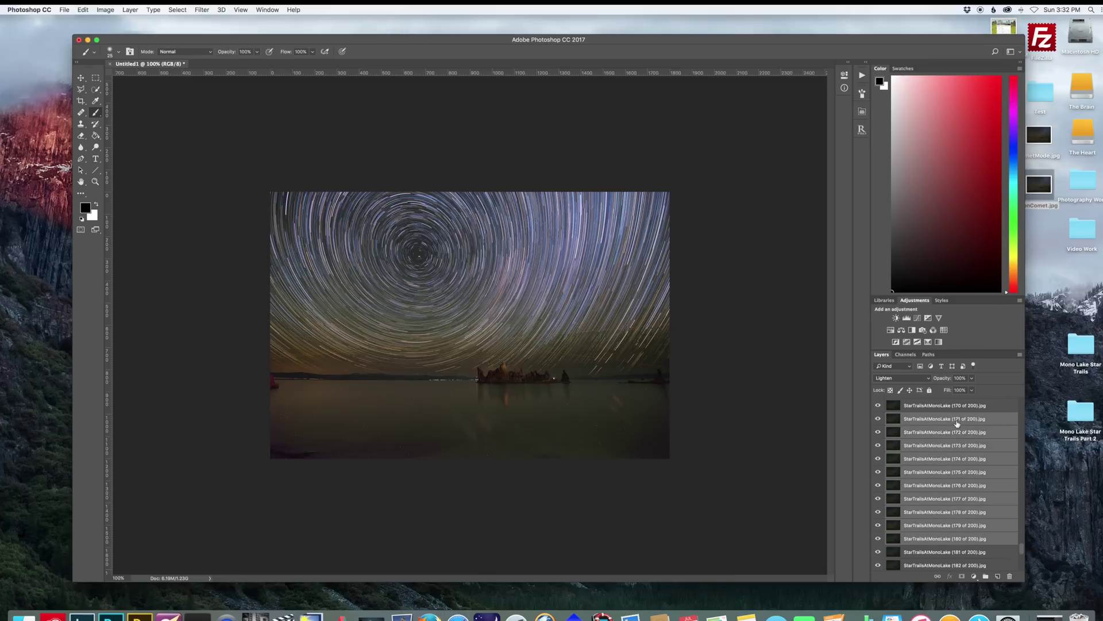
{"action": "left_click", "coordinate": [959, 377]}
{"action": "type", "text": "15"}
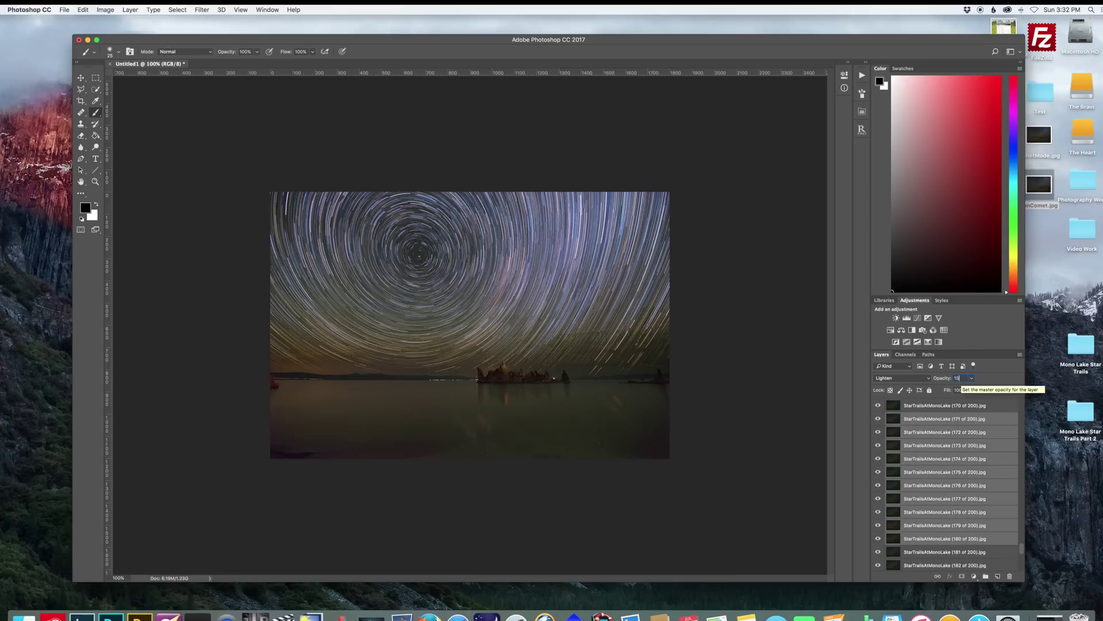
{"action": "key", "text": "Return"}
Select layers 161–170 and enter the next, higher opacity value.
{"action": "scroll", "coordinate": [950, 439], "scroll_direction": "up", "scroll_amount": 3}
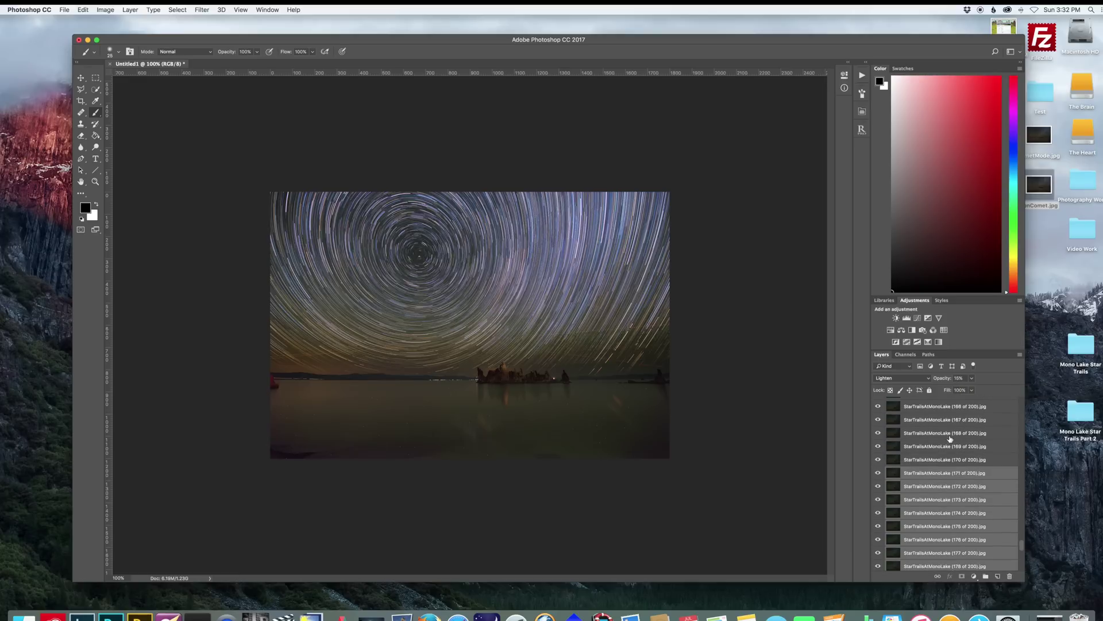
{"action": "left_click", "coordinate": [946, 464]}
{"action": "scroll", "coordinate": [946, 466], "scroll_direction": "up", "scroll_amount": 3}
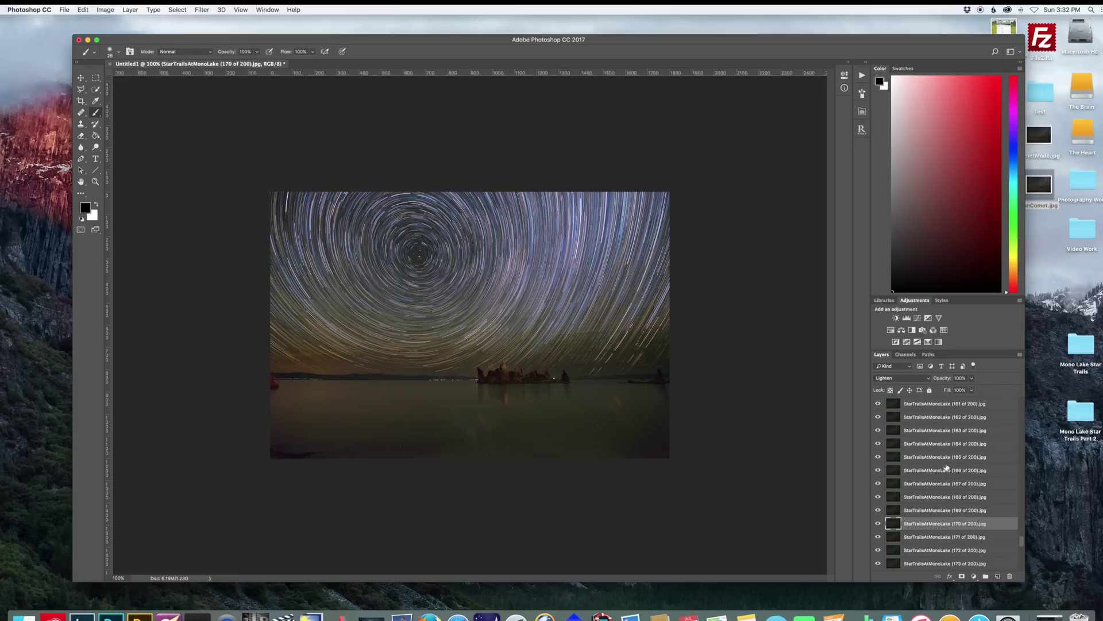
{"action": "left_click", "coordinate": [950, 406], "text": "shift"}
{"action": "left_click", "coordinate": [959, 378]}
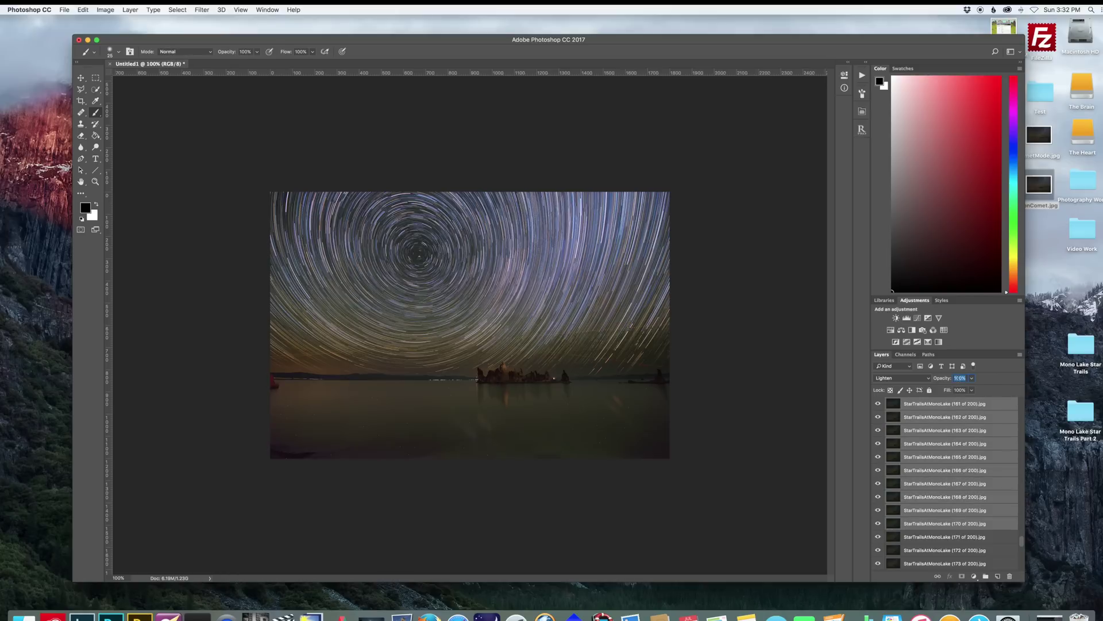
{"action": "type", "text": "20"}
Select layers 151–160 and ready their opacity for a new value.
{"action": "scroll", "coordinate": [956, 414], "scroll_direction": "up", "scroll_amount": 3}
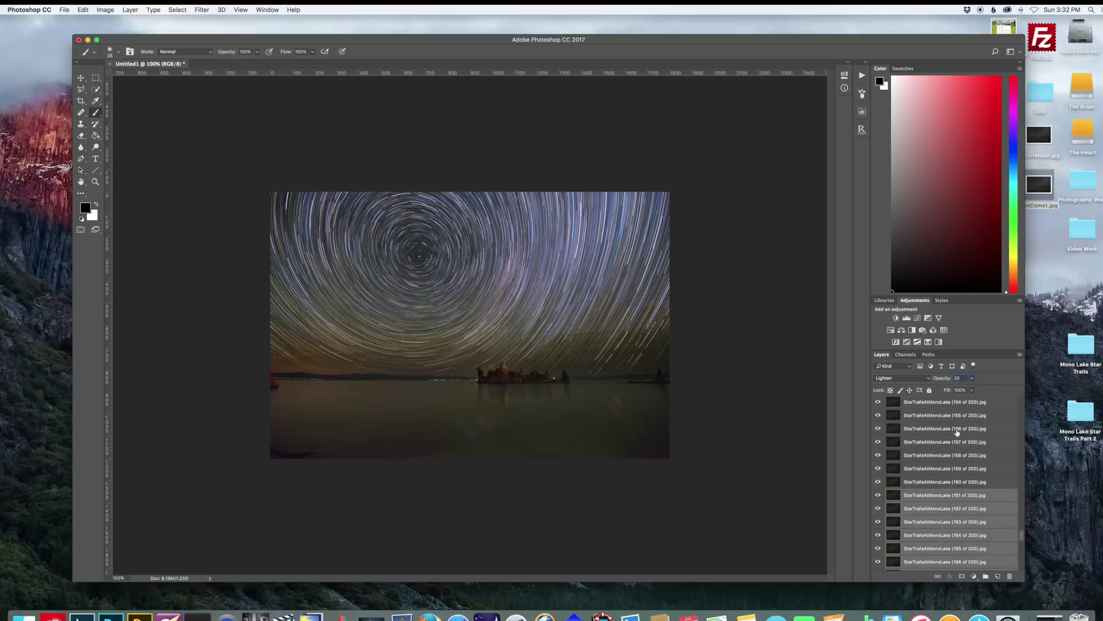
{"action": "left_click", "coordinate": [950, 486]}
{"action": "scroll", "coordinate": [971, 475], "scroll_direction": "up", "scroll_amount": 3}
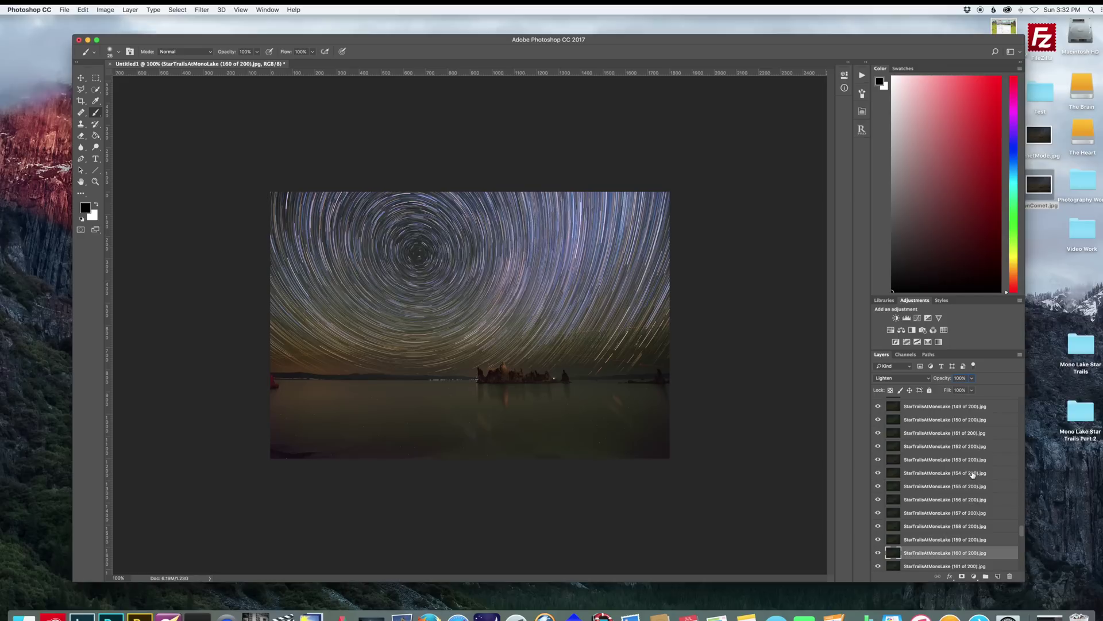
{"action": "left_click", "coordinate": [958, 433], "text": "shift"}
{"action": "left_click", "coordinate": [960, 379]}
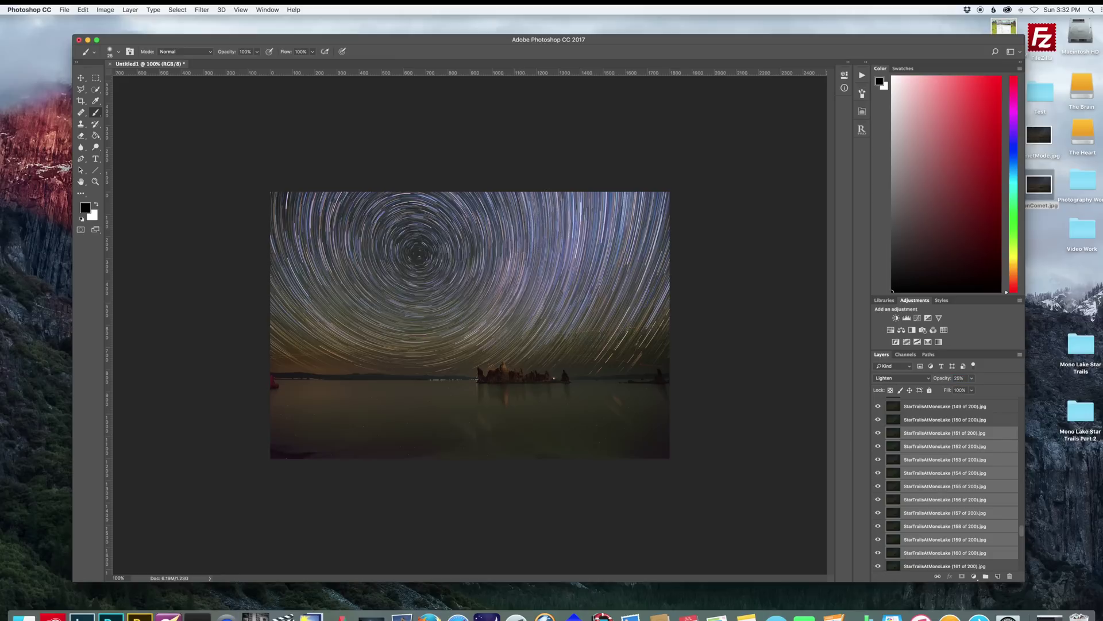
Work up the stack, selecting layers 150, 130, 100, 80 and 50 in turn.
{"action": "left_click", "coordinate": [946, 420]}
{"action": "scroll", "coordinate": [947, 431], "scroll_direction": "up", "scroll_amount": 4}
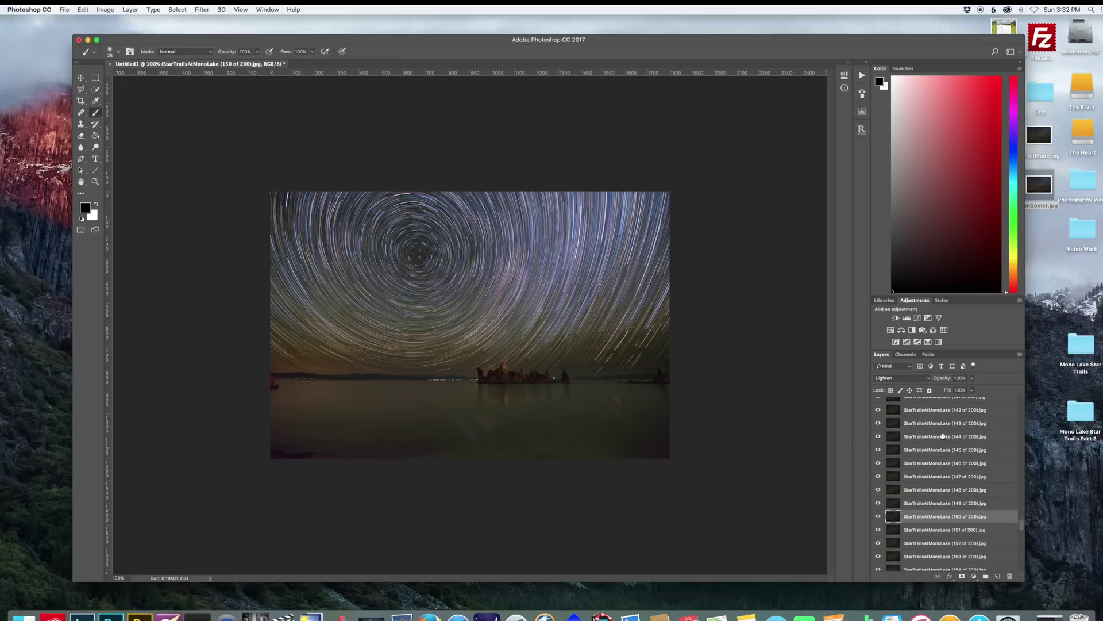
{"action": "scroll", "coordinate": [946, 437], "scroll_direction": "up", "scroll_amount": 4}
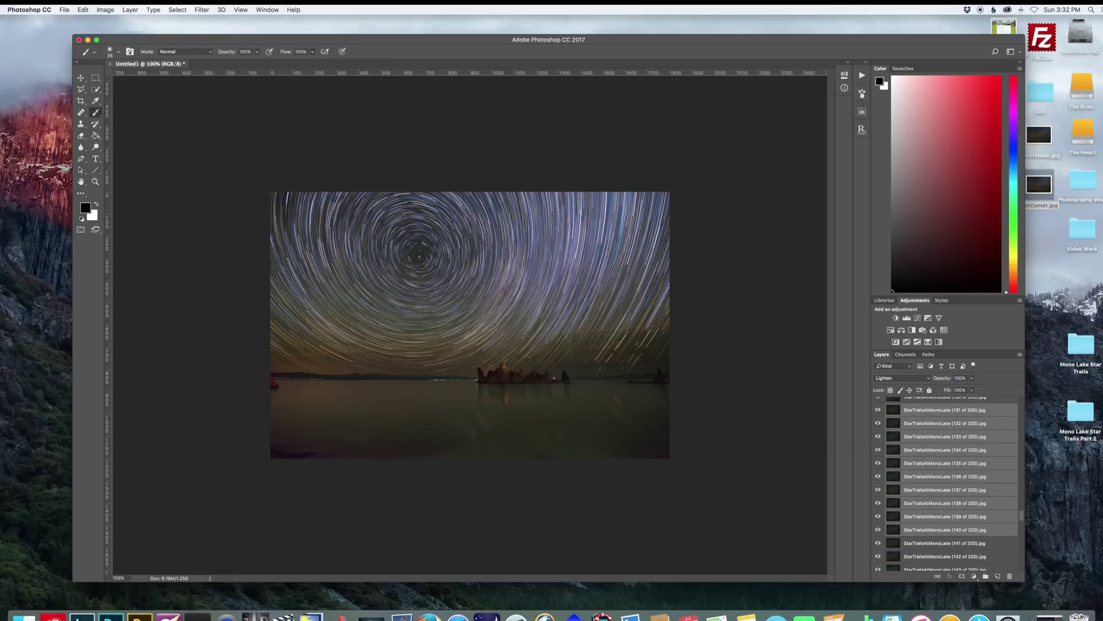
{"action": "left_click", "coordinate": [951, 466]}
{"action": "scroll", "coordinate": [948, 460], "scroll_direction": "up", "scroll_amount": 10}
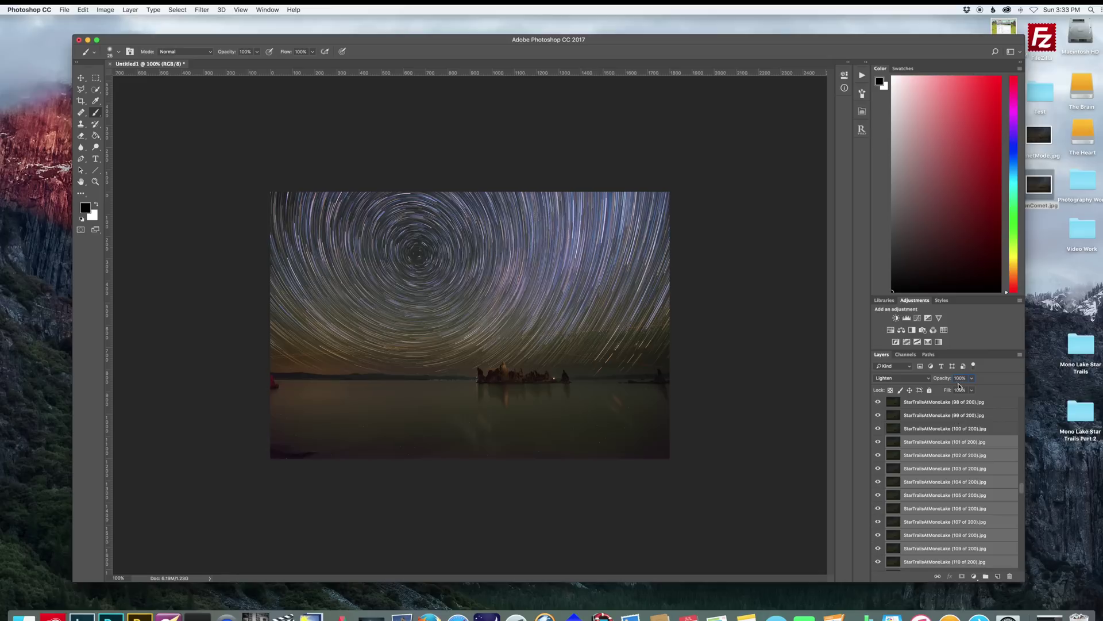
{"action": "left_click", "coordinate": [945, 429]}
{"action": "scroll", "coordinate": [945, 443], "scroll_direction": "up", "scroll_amount": 10}
{"action": "left_click", "coordinate": [946, 425]}
{"action": "scroll", "coordinate": [942, 437], "scroll_direction": "up", "scroll_amount": 4}
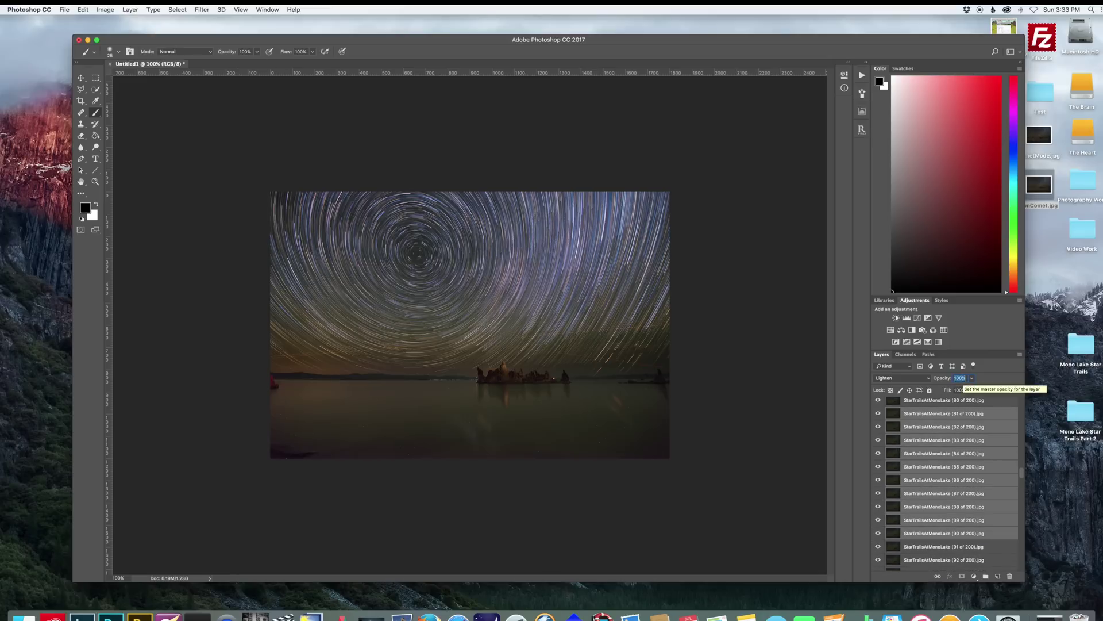
{"action": "left_click", "coordinate": [940, 472]}
{"action": "scroll", "coordinate": [940, 473], "scroll_direction": "up", "scroll_amount": 3}
{"action": "scroll", "coordinate": [940, 472], "scroll_direction": "up", "scroll_amount": 4}
{"action": "left_click", "coordinate": [937, 460]}
{"action": "scroll", "coordinate": [937, 459], "scroll_direction": "up", "scroll_amount": 4}
{"action": "left_click", "coordinate": [934, 448]}
{"action": "scroll", "coordinate": [934, 449], "scroll_direction": "up", "scroll_amount": 4}
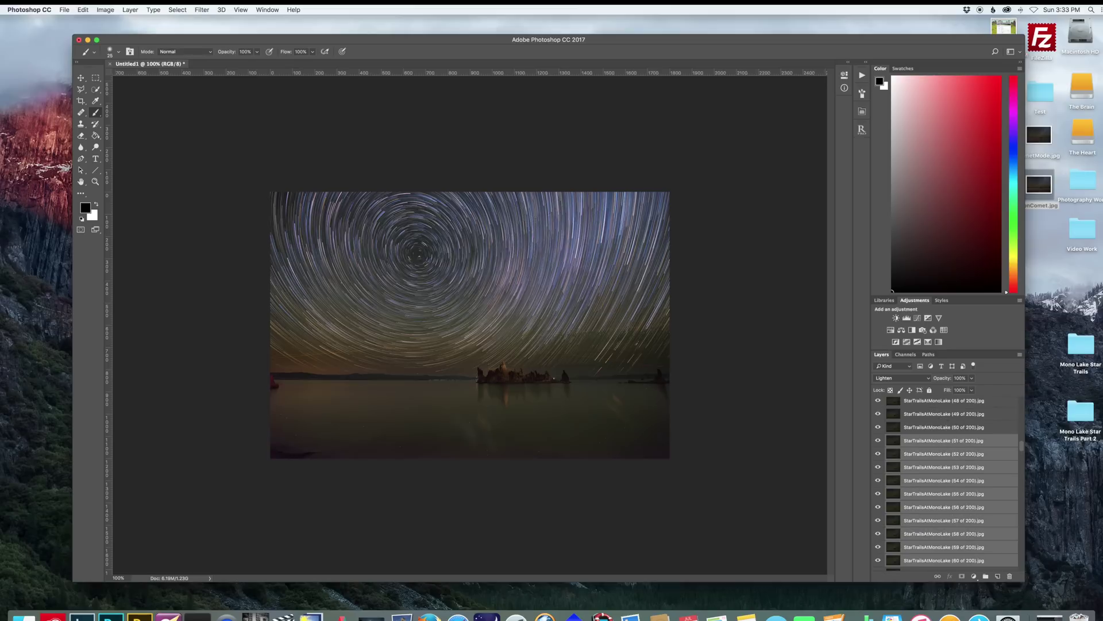
{"action": "left_click", "coordinate": [930, 437]}
Select layers 11 through 20 and set their opacity to 95%.
{"action": "left_click", "coordinate": [930, 437]}
{"action": "scroll", "coordinate": [930, 440], "scroll_direction": "up", "scroll_amount": 3}
{"action": "left_click", "coordinate": [930, 439]}
{"action": "scroll", "coordinate": [929, 443], "scroll_direction": "up", "scroll_amount": 3}
{"action": "left_click", "coordinate": [929, 443]}
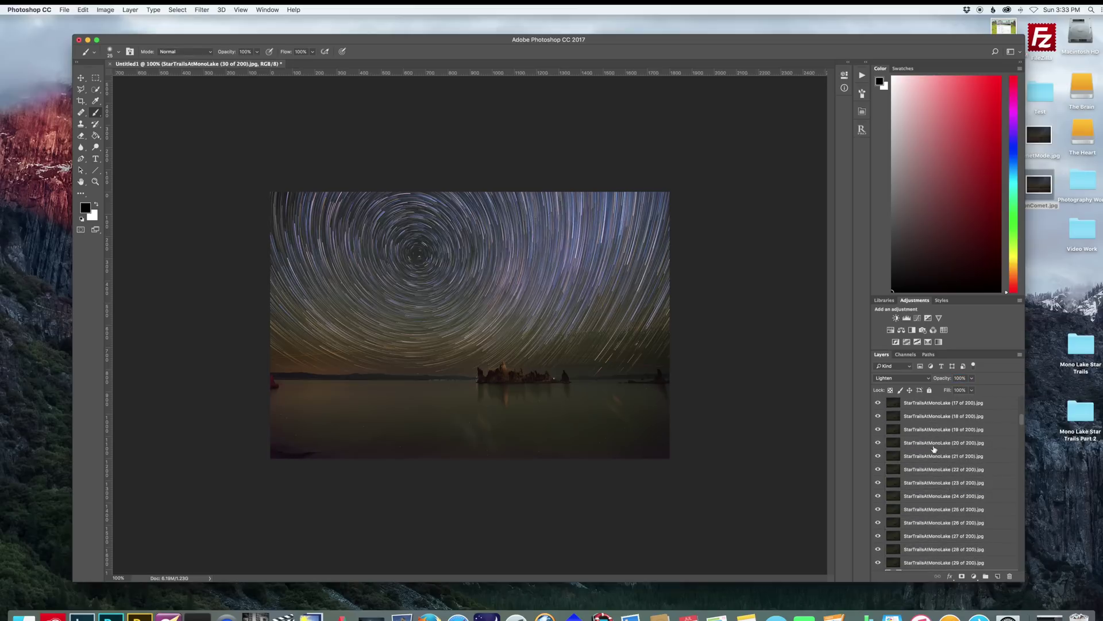
{"action": "scroll", "coordinate": [930, 445], "scroll_direction": "up", "scroll_amount": 3}
{"action": "left_click", "coordinate": [929, 445]}
{"action": "scroll", "coordinate": [930, 447], "scroll_direction": "up", "scroll_amount": 3}
{"action": "left_click", "coordinate": [930, 425], "text": "shift"}
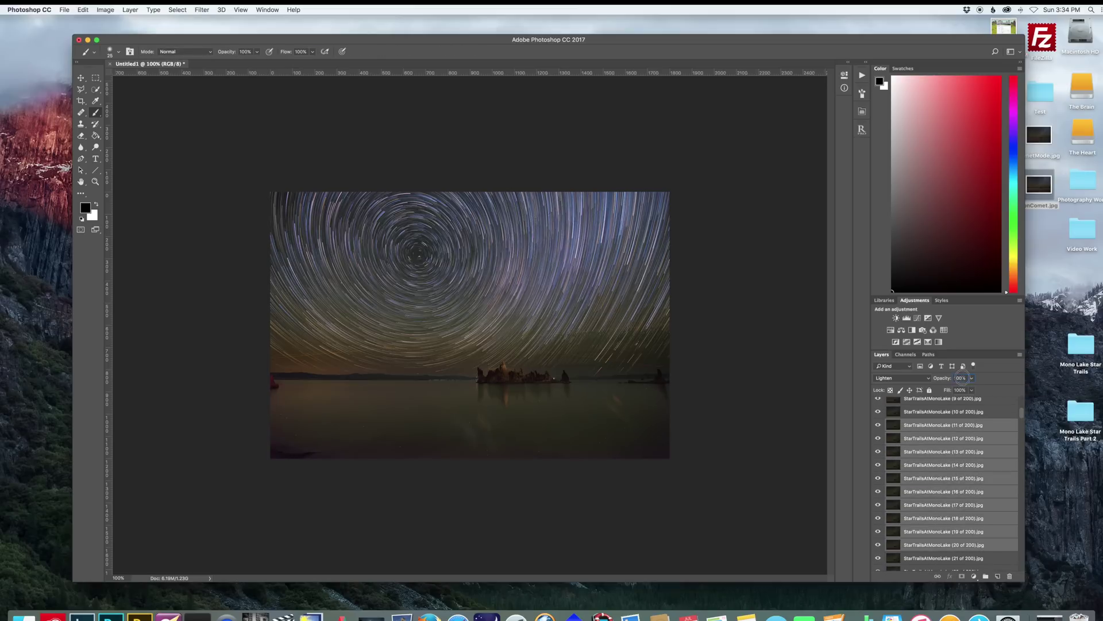
{"action": "double_click", "coordinate": [964, 377]}
{"action": "type", "text": "5"}
{"action": "left_click", "coordinate": [928, 426]}
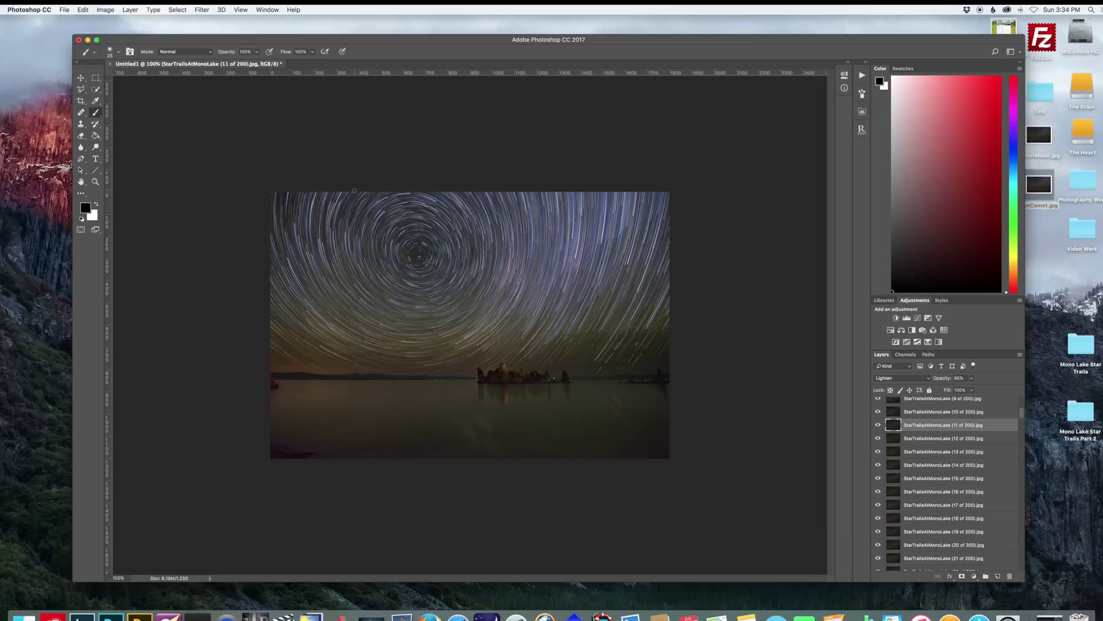
{"action": "left_click", "coordinate": [78, 76]}
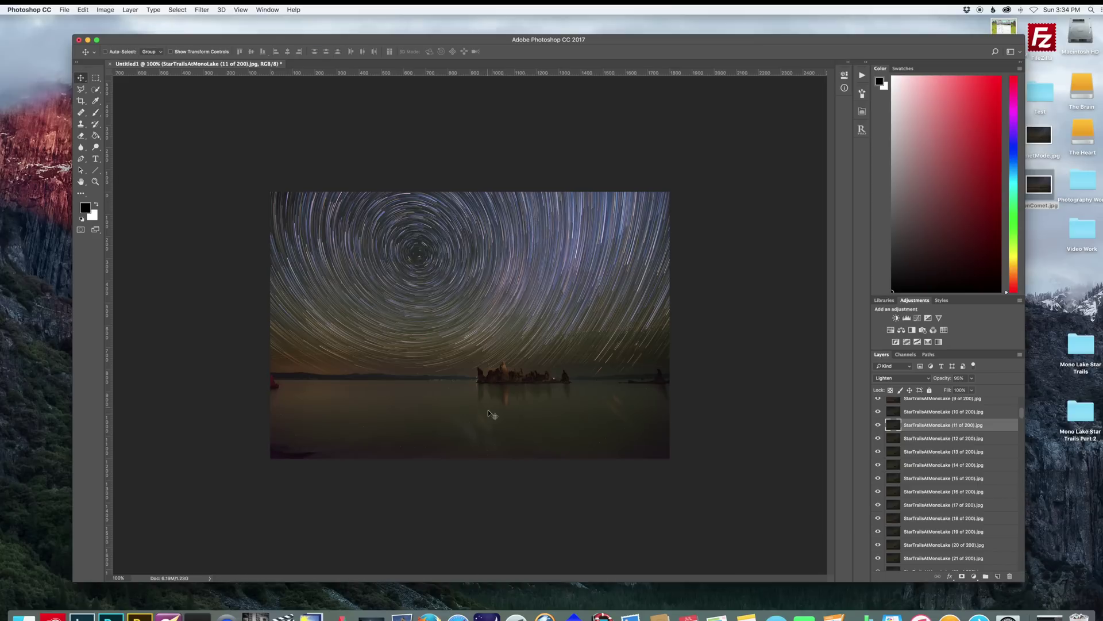
{"action": "key", "text": "super+equal"}
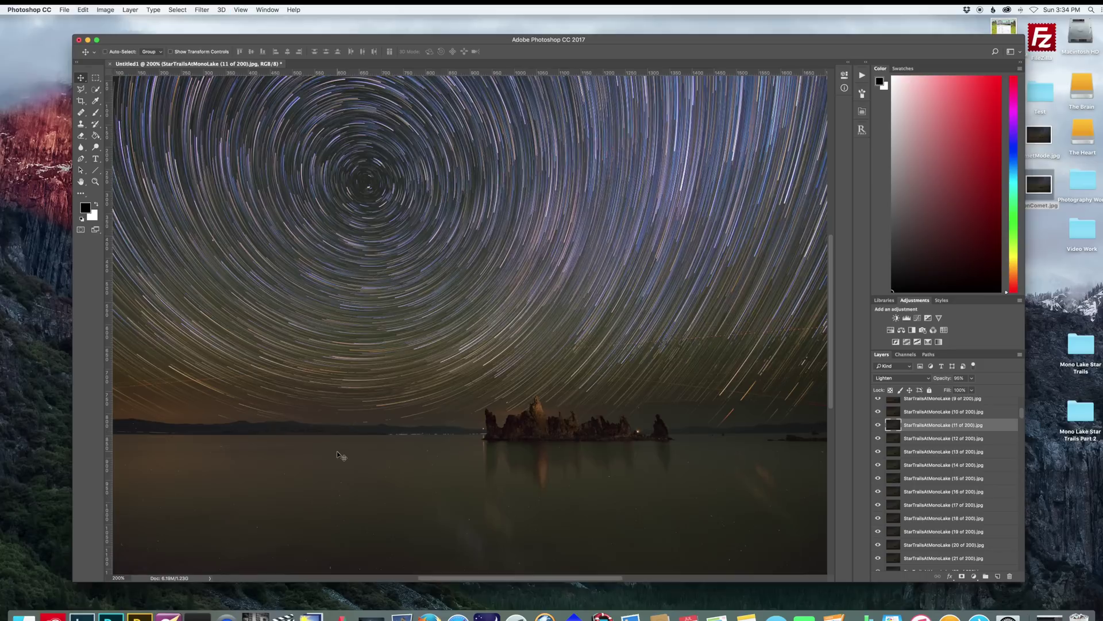
{"action": "scroll", "coordinate": [397, 442], "scroll_direction": "down", "scroll_amount": 5}
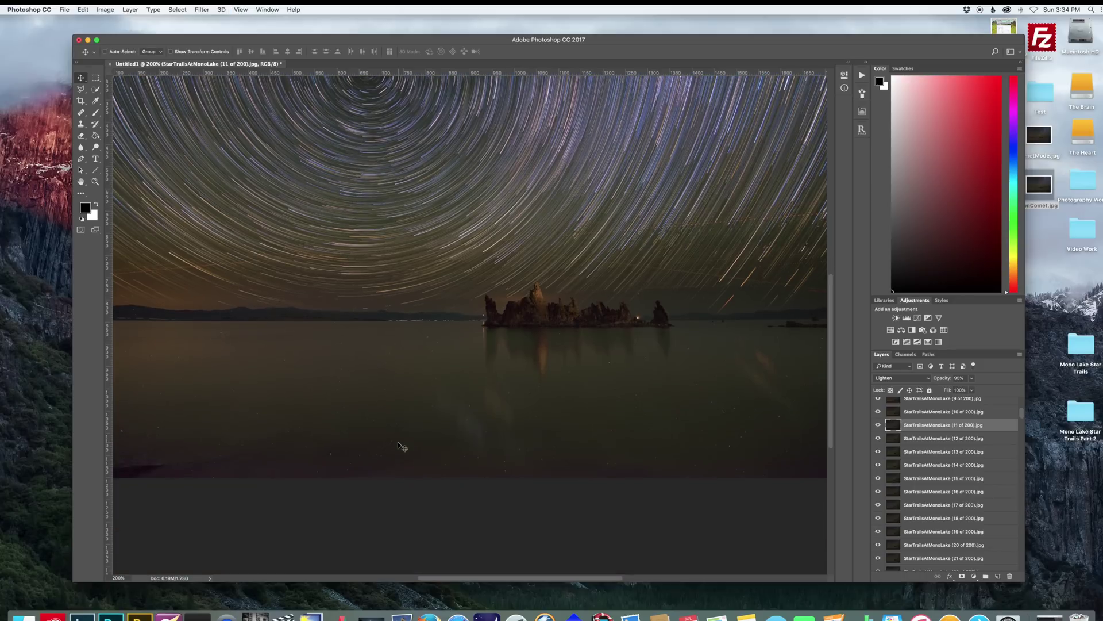
{"action": "scroll", "coordinate": [398, 442], "scroll_direction": "left", "scroll_amount": 7}
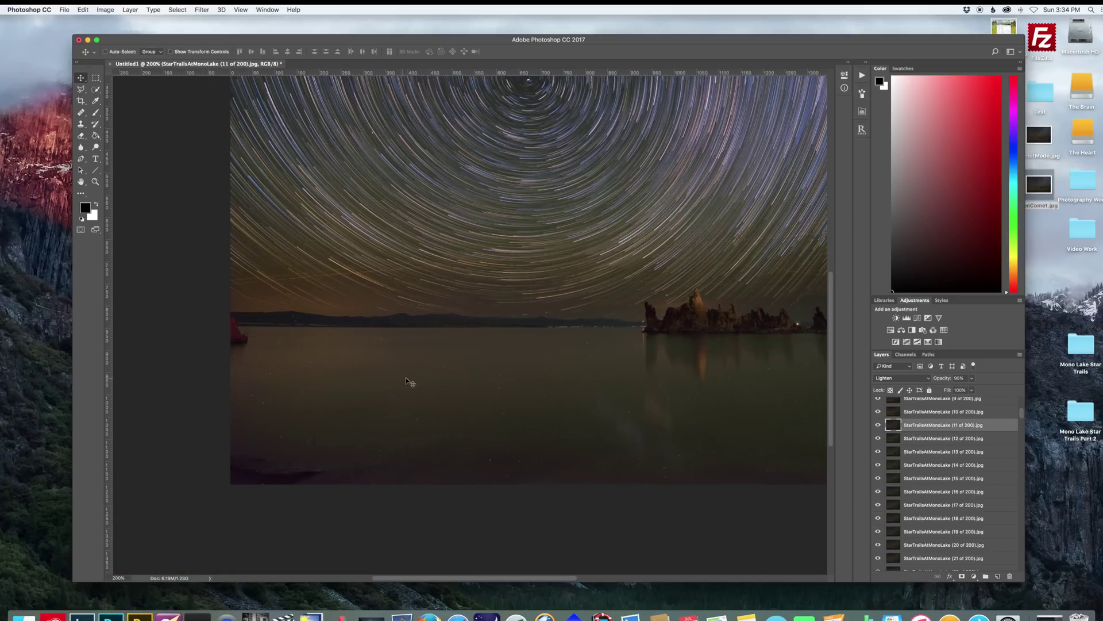
{"action": "scroll", "coordinate": [409, 381], "scroll_direction": "right", "scroll_amount": 20}
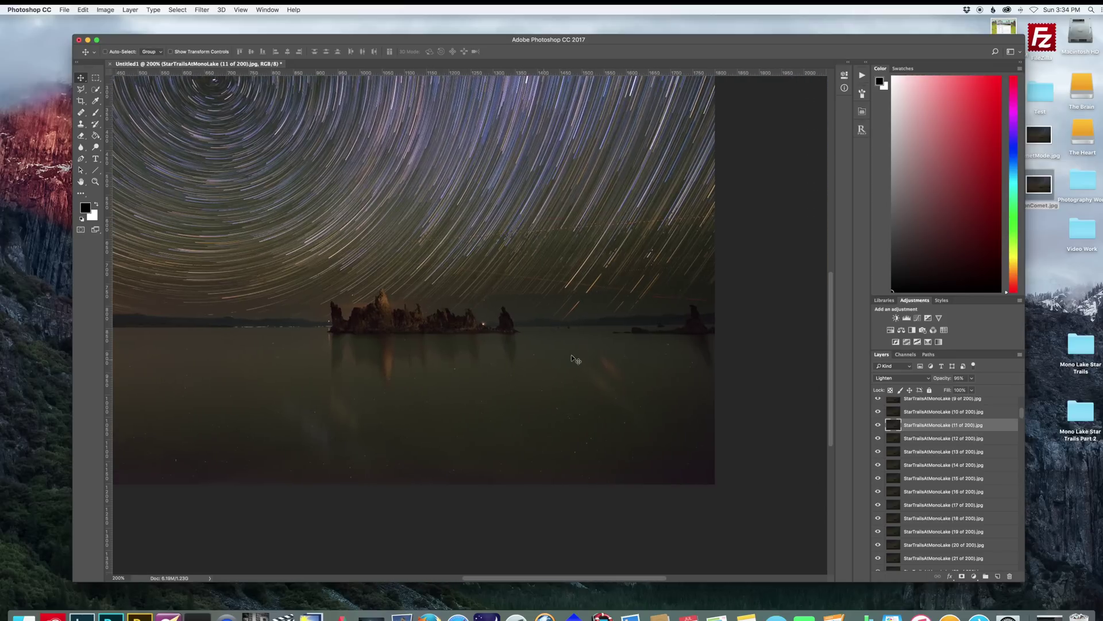
{"action": "scroll", "coordinate": [571, 360], "scroll_direction": "left", "scroll_amount": 6}
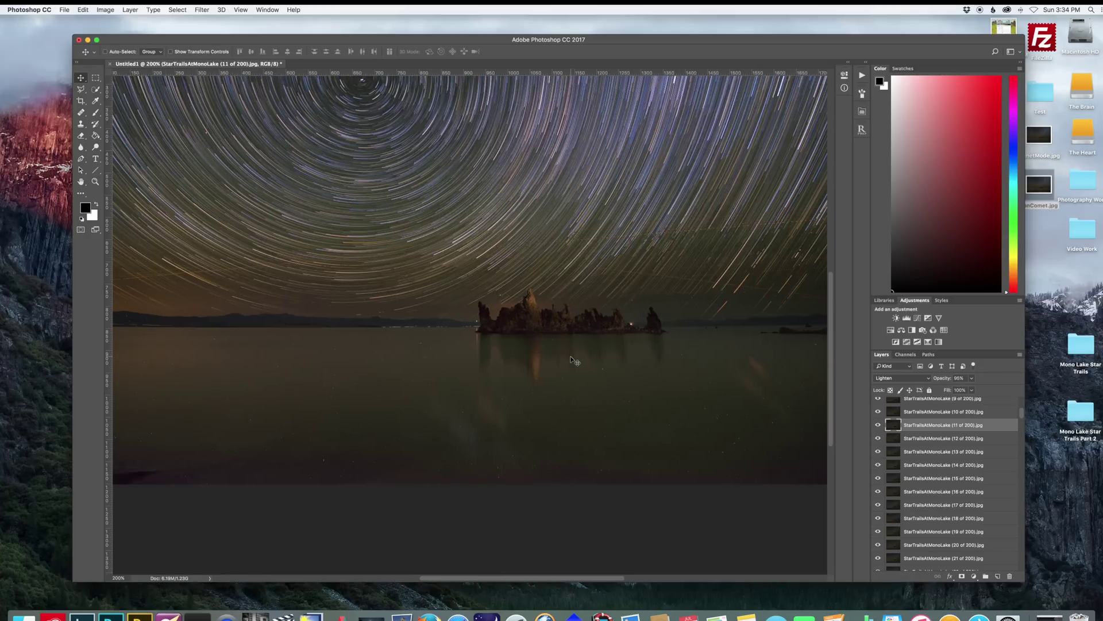
{"action": "key", "text": "super+minus"}
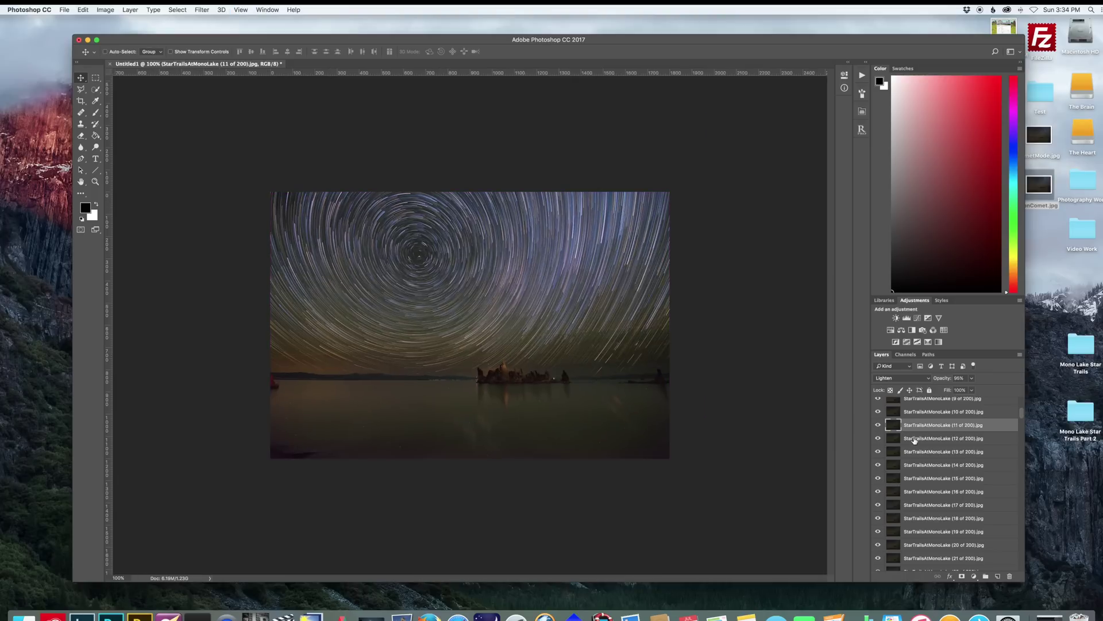
Select StarTrails layers 1 through 200 and merge them with Merge Layers.
{"action": "scroll", "coordinate": [915, 440], "scroll_direction": "up", "scroll_amount": 5}
{"action": "left_click", "coordinate": [915, 443]}
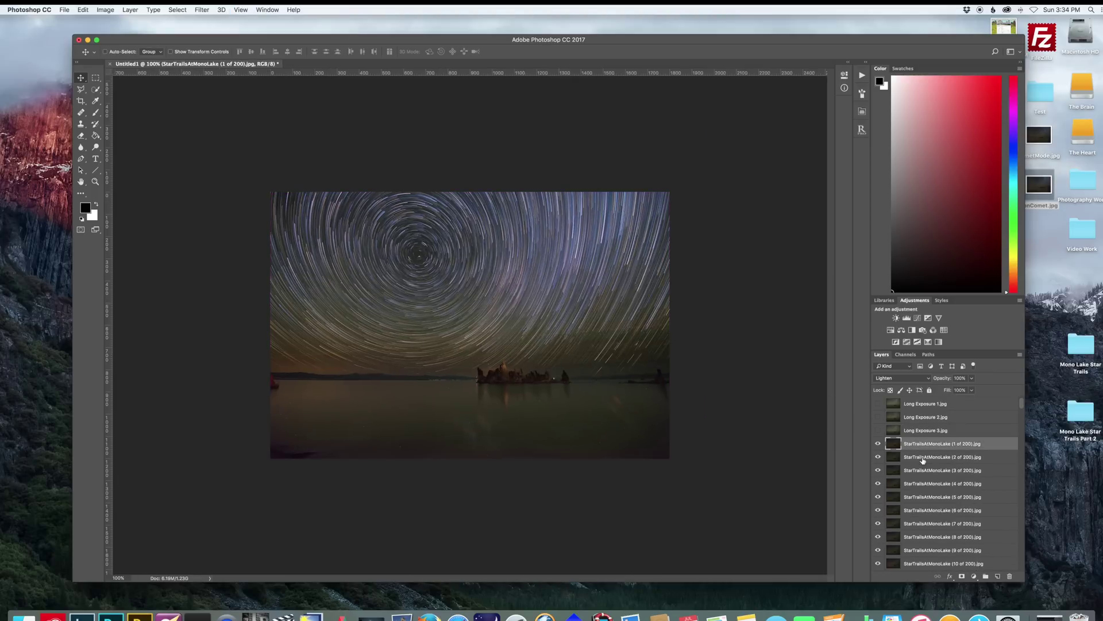
{"action": "scroll", "coordinate": [926, 467], "scroll_direction": "down", "scroll_amount": 20}
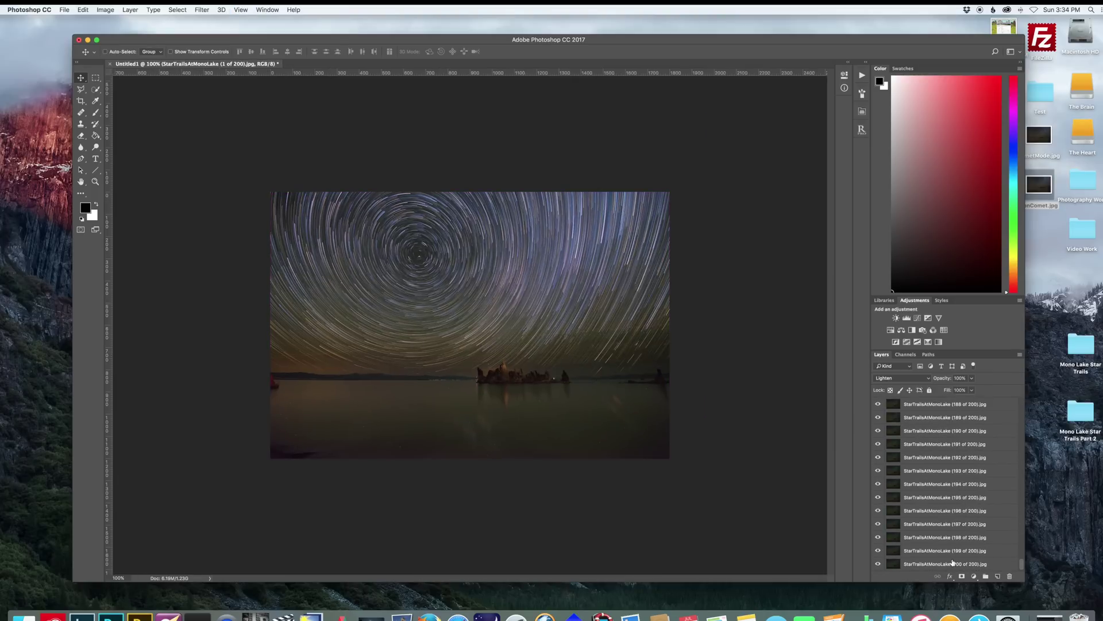
{"action": "left_click", "coordinate": [952, 563], "text": "shift"}
{"action": "scroll", "coordinate": [933, 525], "scroll_direction": "up", "scroll_amount": 5}
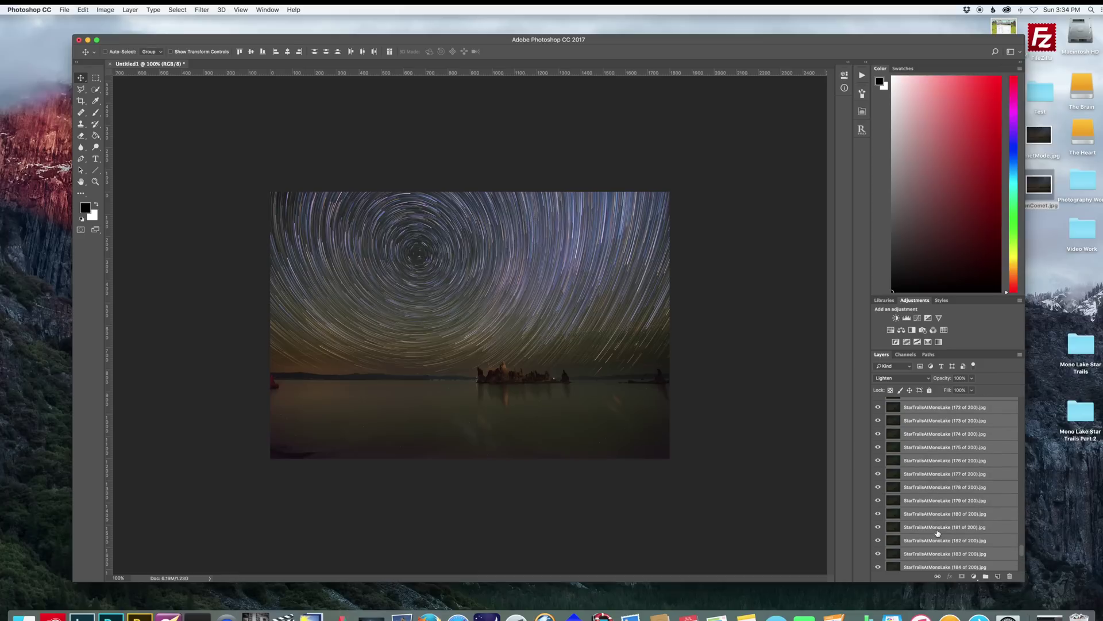
{"action": "scroll", "coordinate": [938, 532], "scroll_direction": "up", "scroll_amount": 20}
{"action": "scroll", "coordinate": [938, 533], "scroll_direction": "up", "scroll_amount": 20}
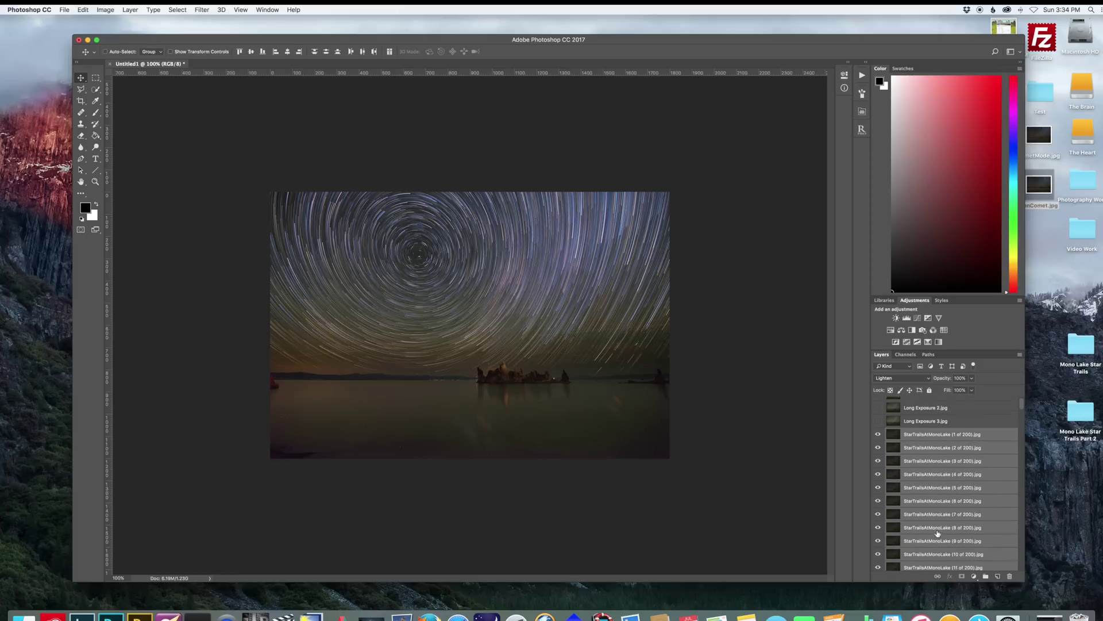
{"action": "scroll", "coordinate": [938, 533], "scroll_direction": "up", "scroll_amount": 1}
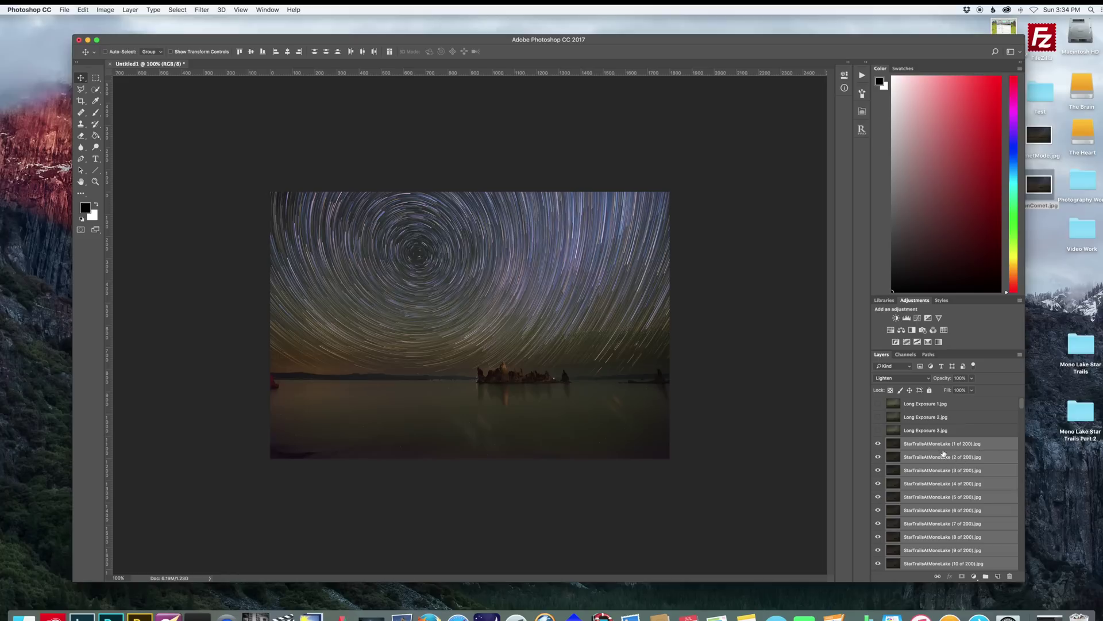
{"action": "right_click", "coordinate": [979, 447]}
{"action": "left_click", "coordinate": [1028, 486]}
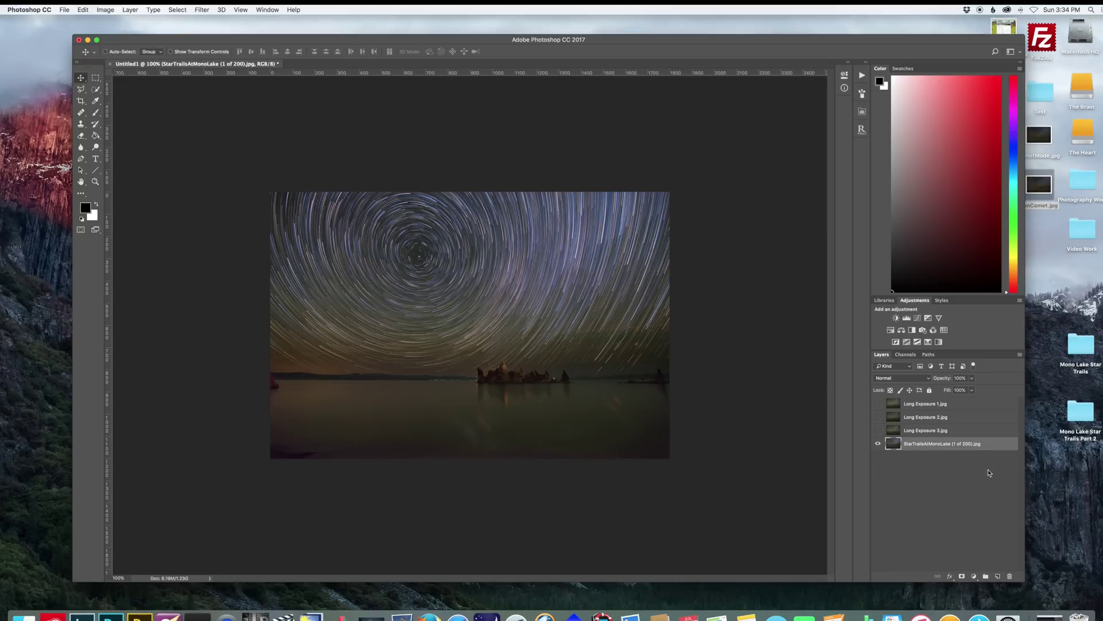
Make Long Exposure 1–3 visible and select Long Exposure 2.
{"action": "left_click", "coordinate": [918, 434]}
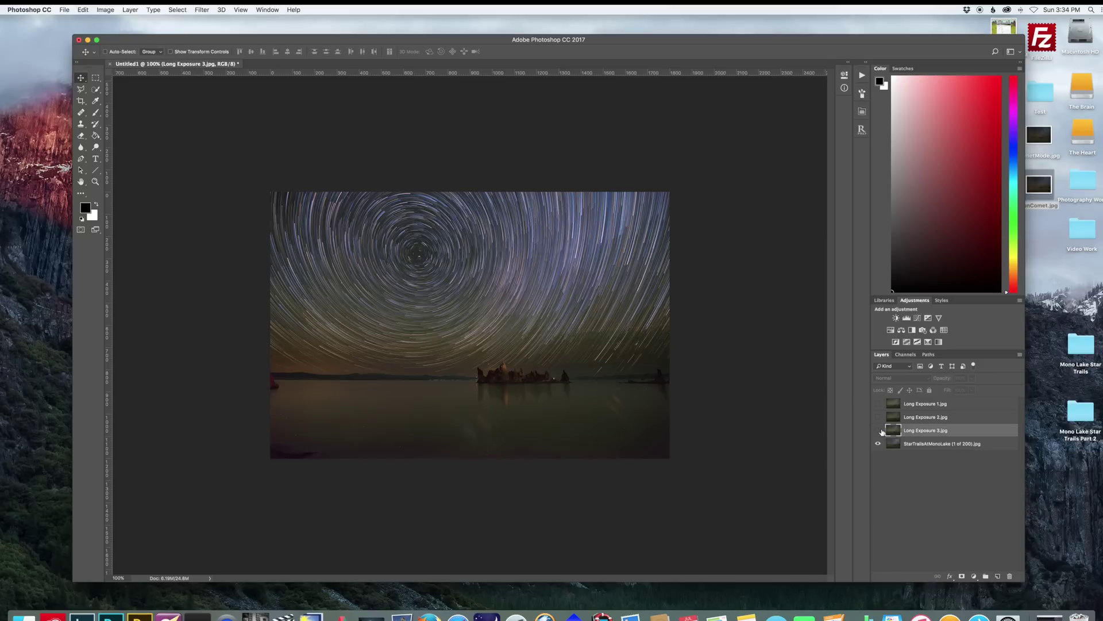
{"action": "left_click_drag", "start_coordinate": [879, 428], "coordinate": [881, 404]}
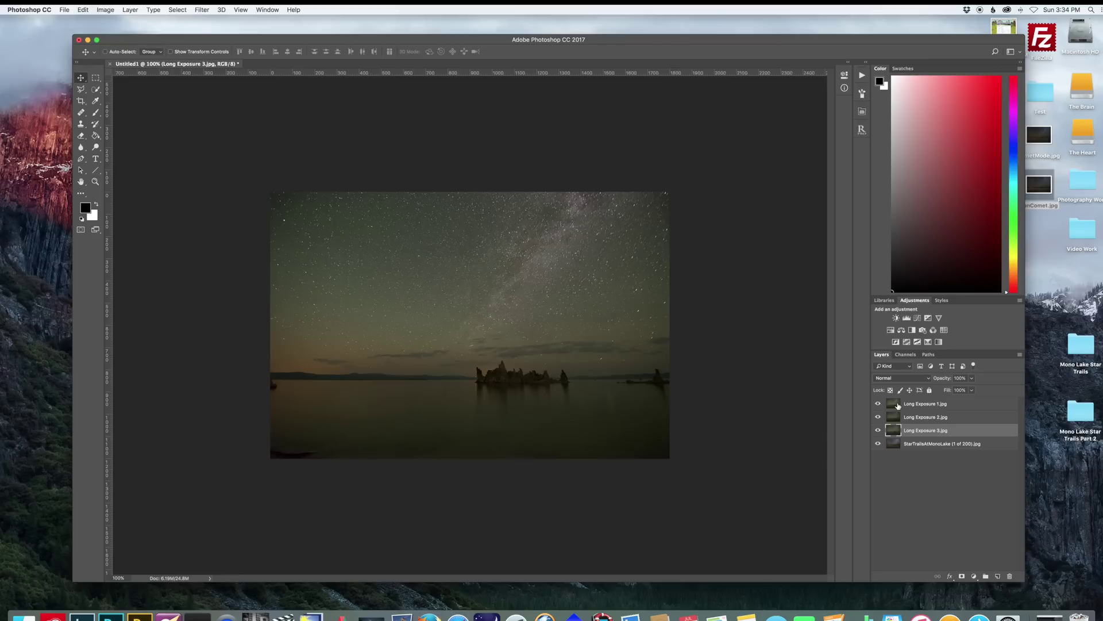
{"action": "left_click", "coordinate": [900, 405], "text": "shift"}
{"action": "left_click", "coordinate": [921, 418]}
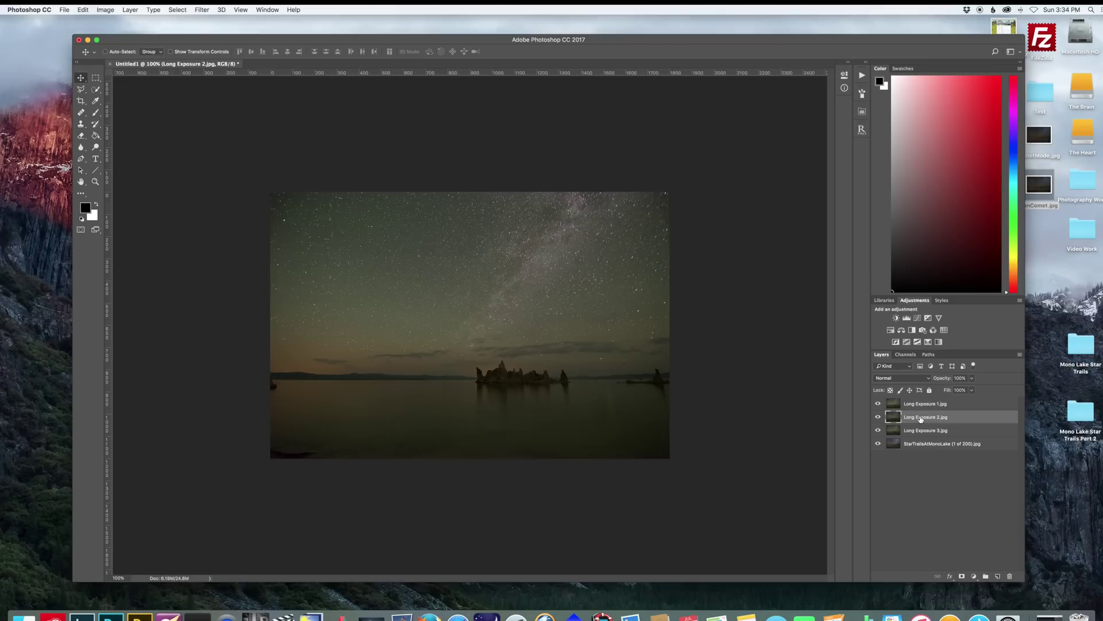
Zoom to 300% and toggle Long Exposure 1 off and on to compare exposures.
{"action": "key", "text": "super+equal"}
{"action": "key", "text": "super+equal"}
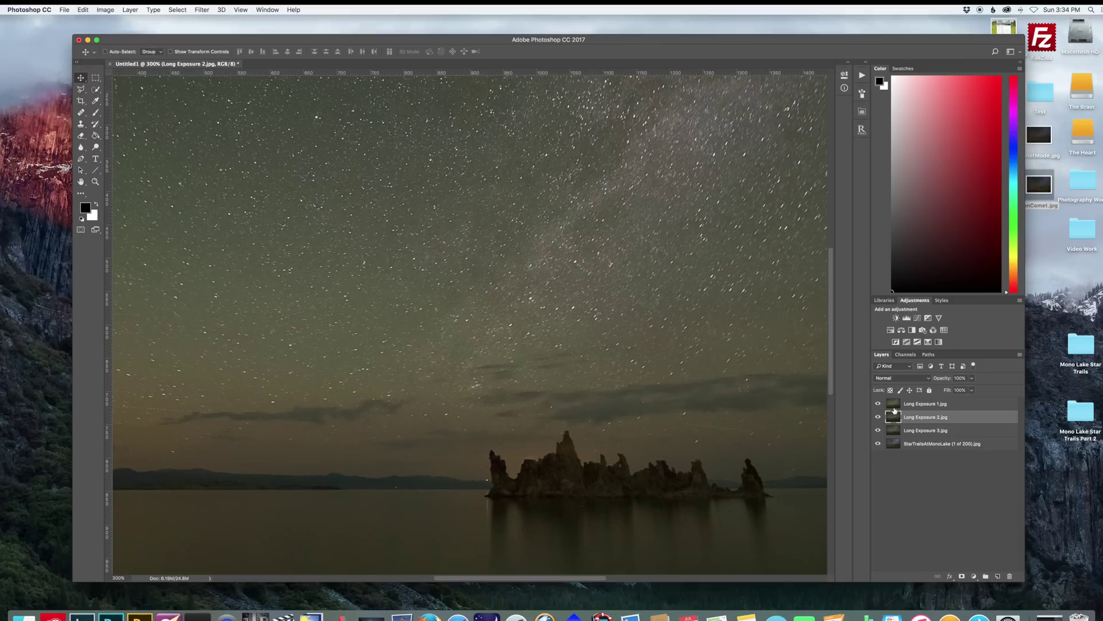
{"action": "left_click", "coordinate": [879, 404]}
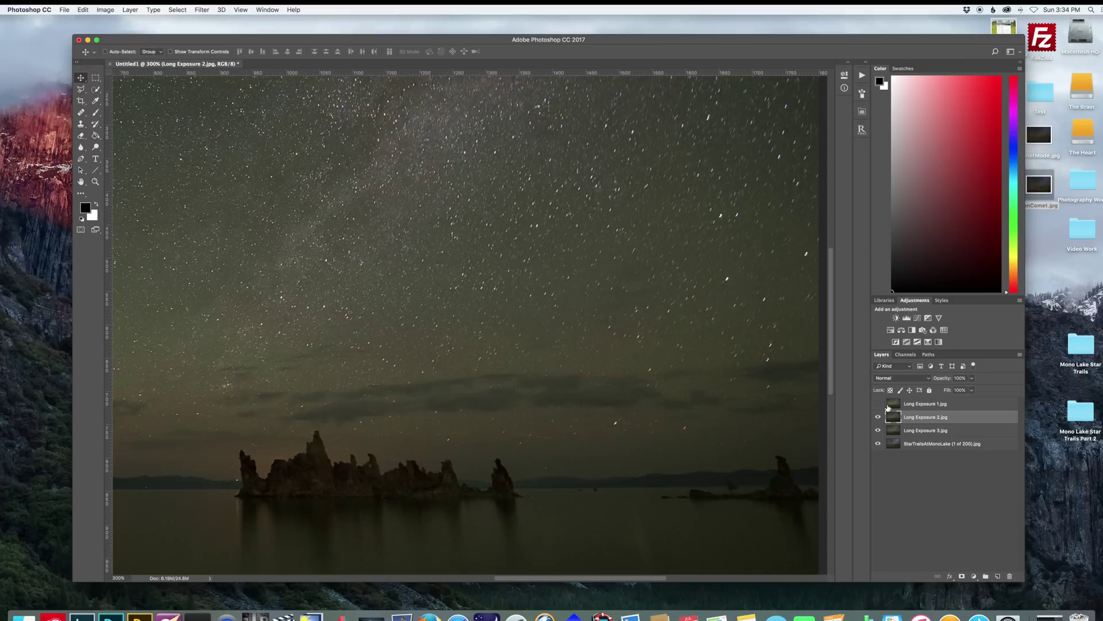
{"action": "left_click", "coordinate": [878, 403]}
{"action": "left_click", "coordinate": [899, 403]}
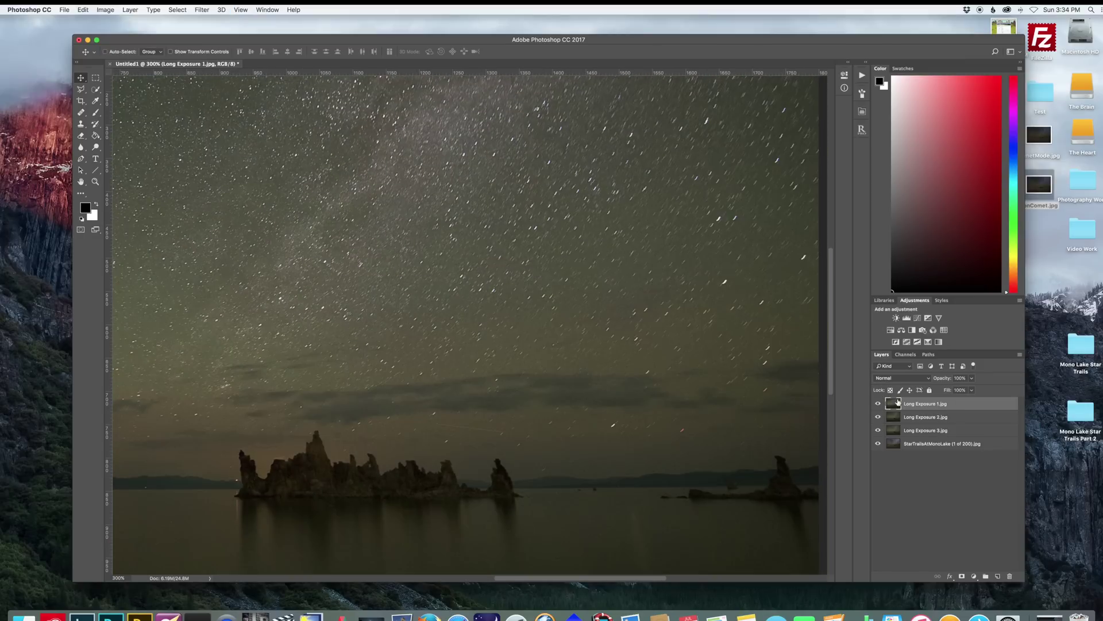
{"action": "left_click", "coordinate": [901, 379]}
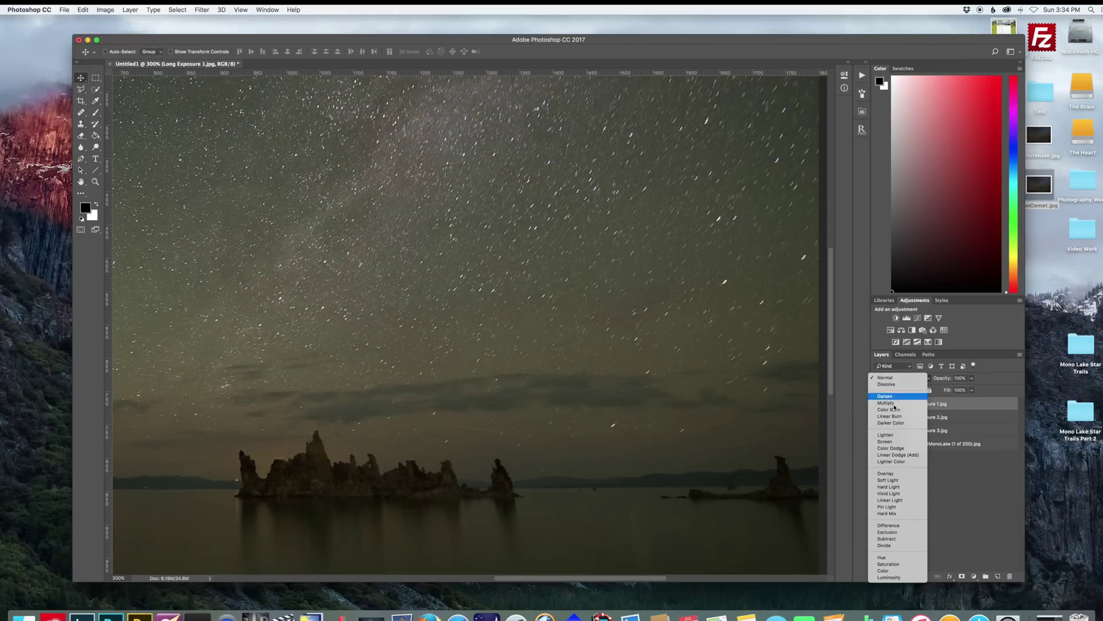
{"action": "left_click", "coordinate": [893, 530]}
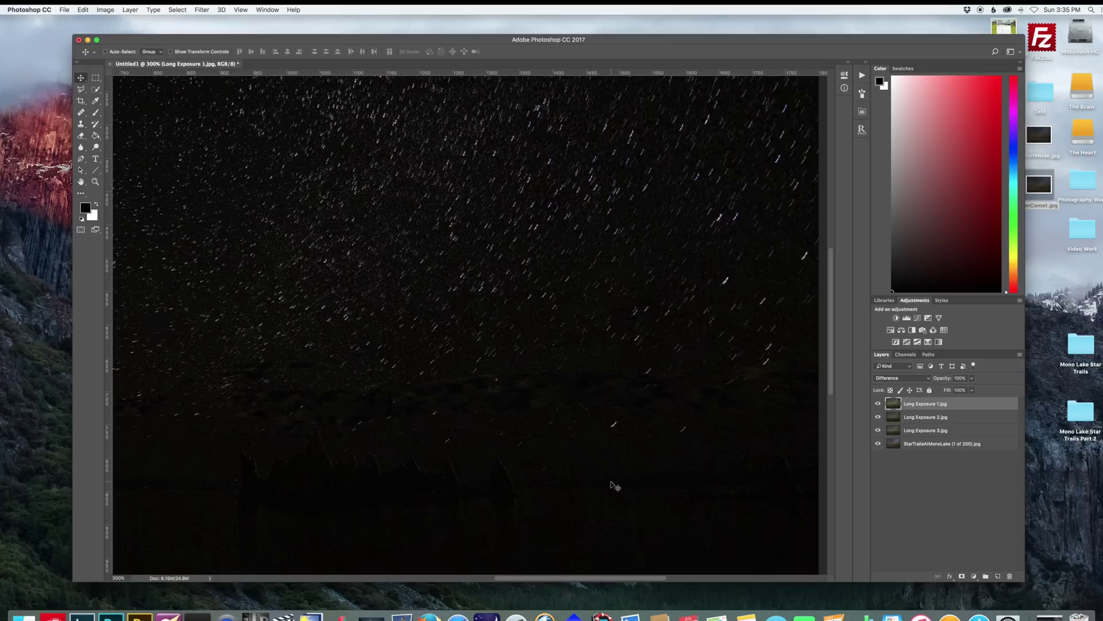
{"action": "scroll", "coordinate": [630, 491], "scroll_direction": "down", "scroll_amount": 5}
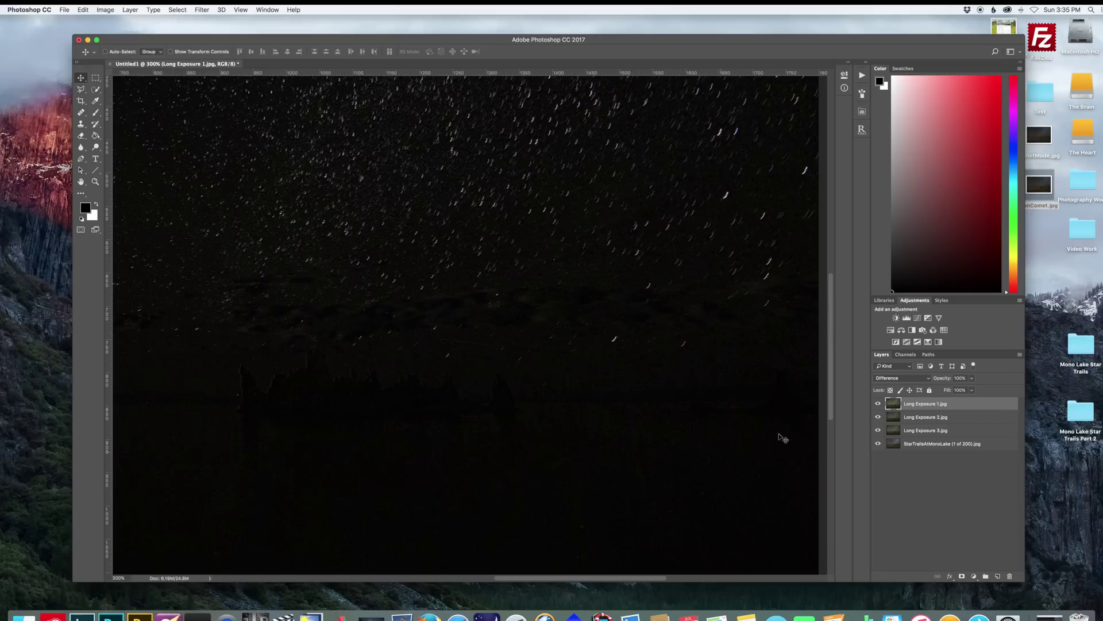
{"action": "left_click", "coordinate": [878, 404]}
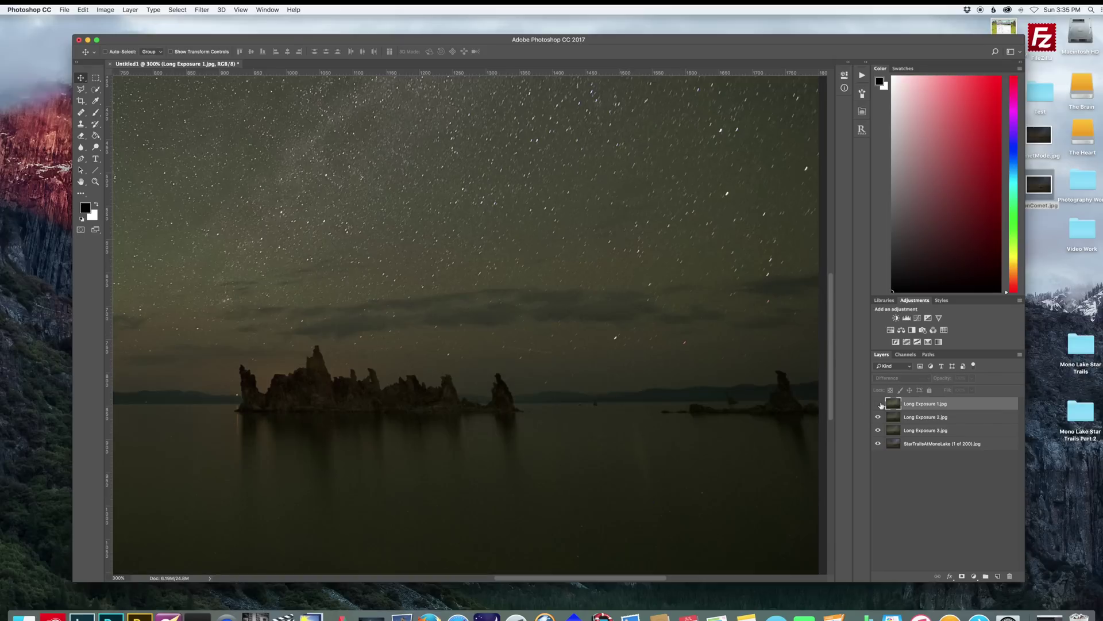
{"action": "left_click", "coordinate": [879, 404]}
{"action": "left_click", "coordinate": [901, 377]}
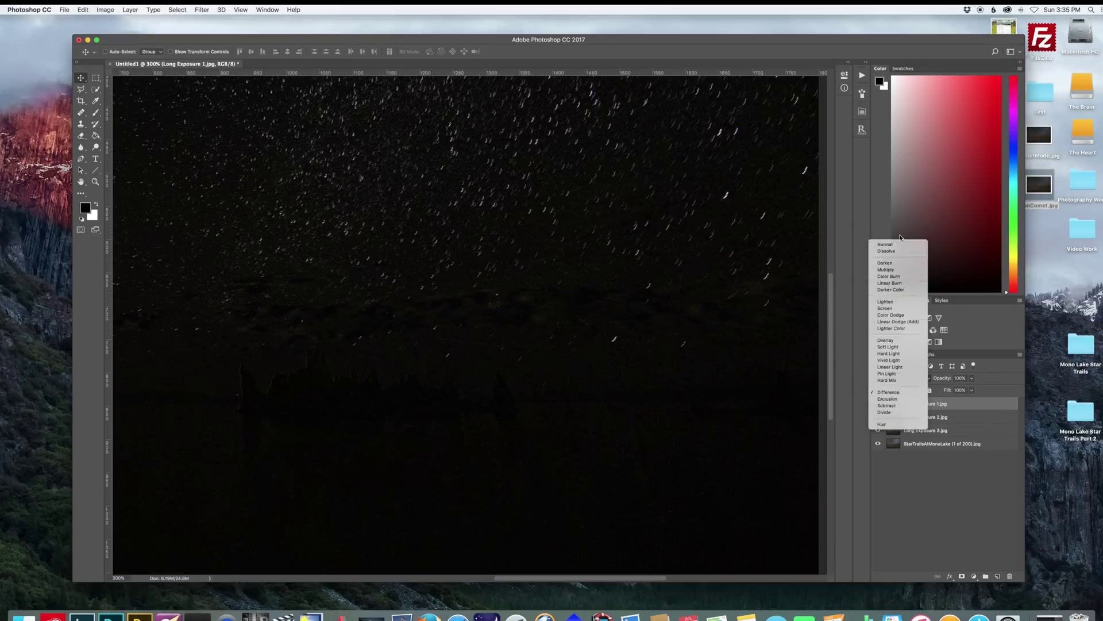
{"action": "left_click", "coordinate": [885, 244]}
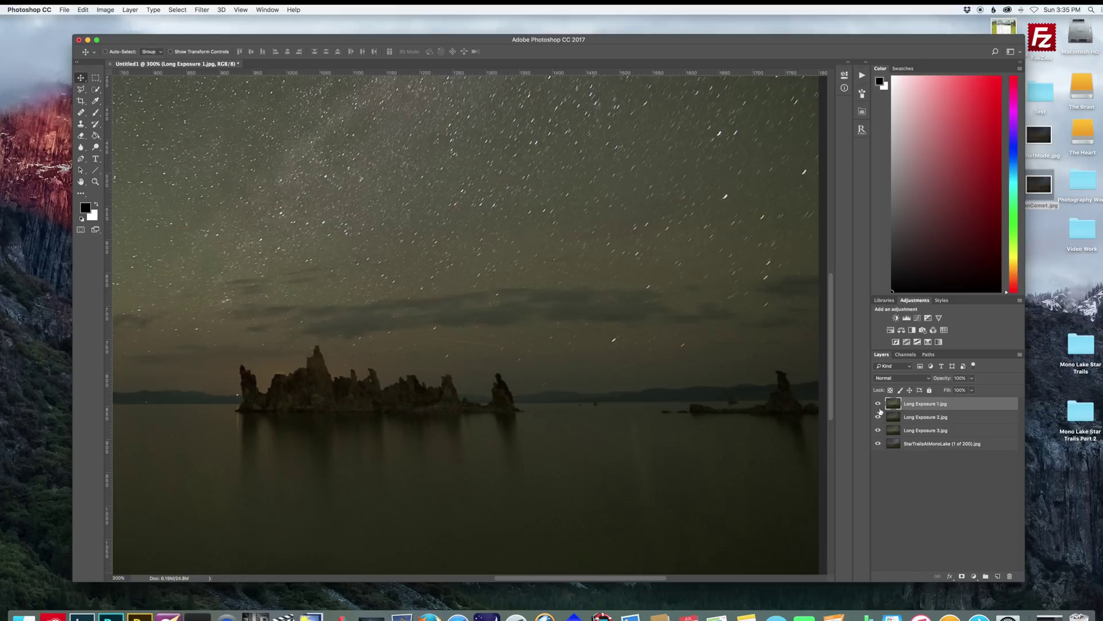
{"action": "left_click", "coordinate": [878, 407]}
{"action": "left_click", "coordinate": [902, 419]}
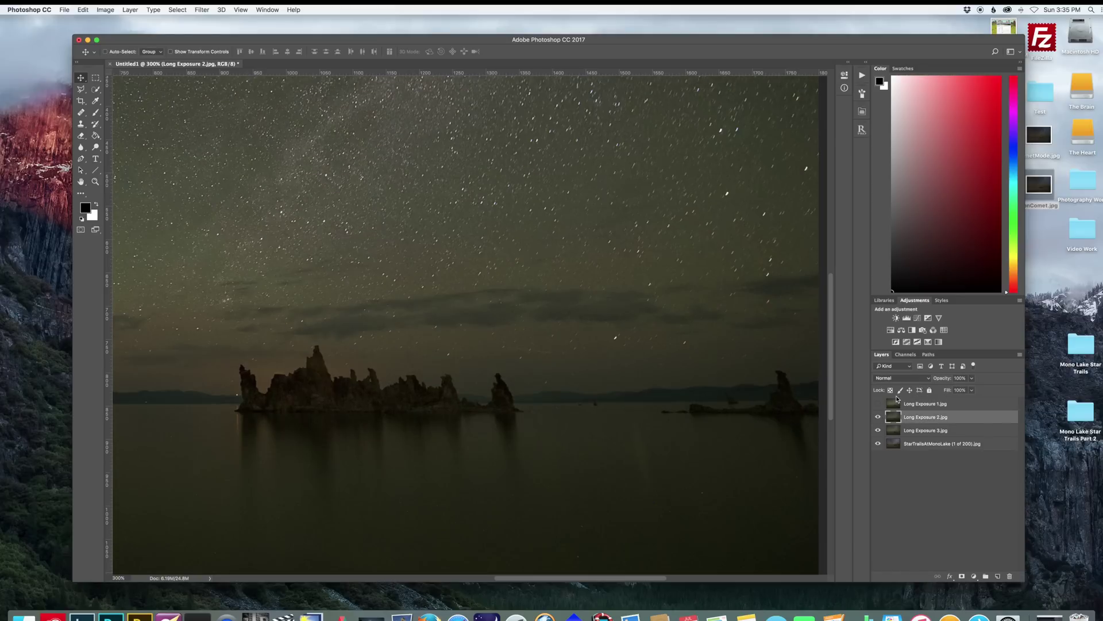
{"action": "left_click", "coordinate": [900, 378]}
{"action": "left_click", "coordinate": [892, 527]}
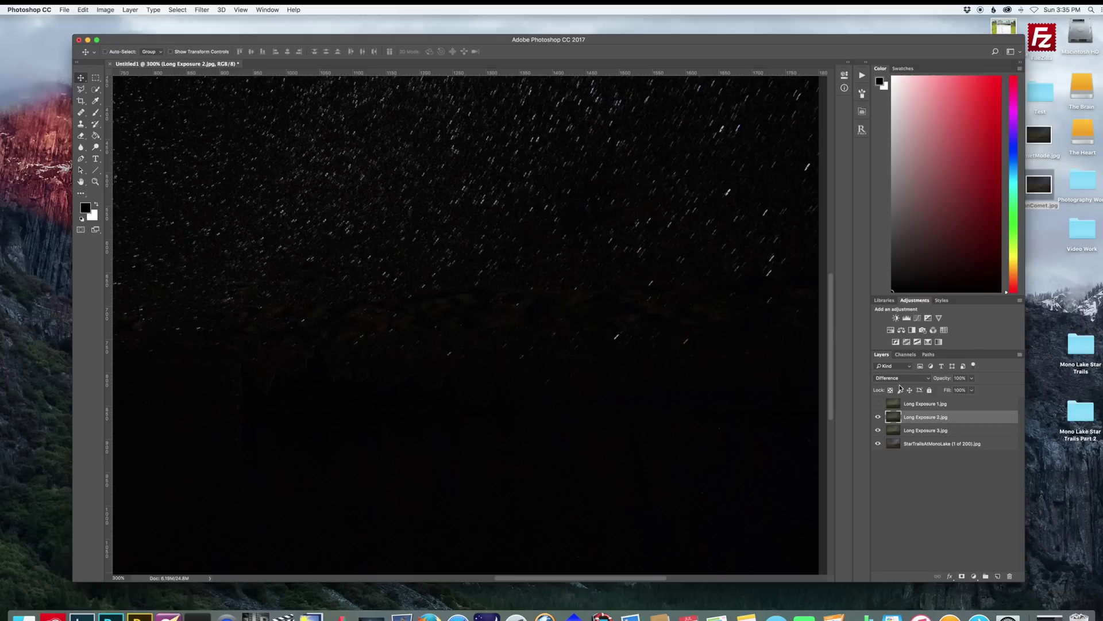
{"action": "left_click", "coordinate": [900, 379]}
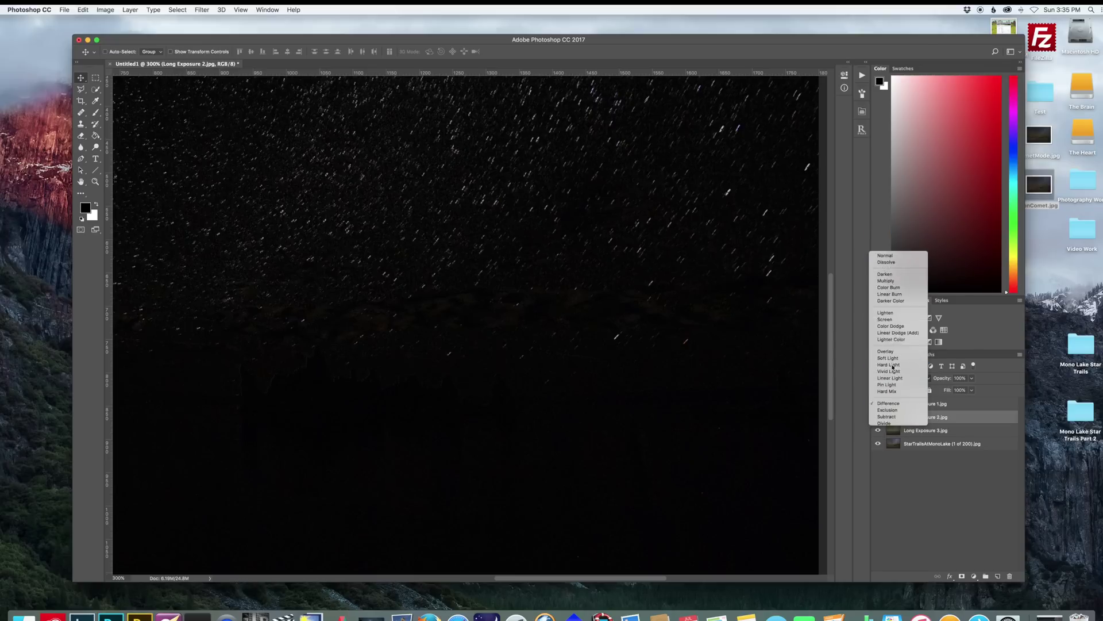
{"action": "left_click", "coordinate": [885, 255]}
{"action": "left_click", "coordinate": [879, 404]}
{"action": "left_click", "coordinate": [879, 404]}
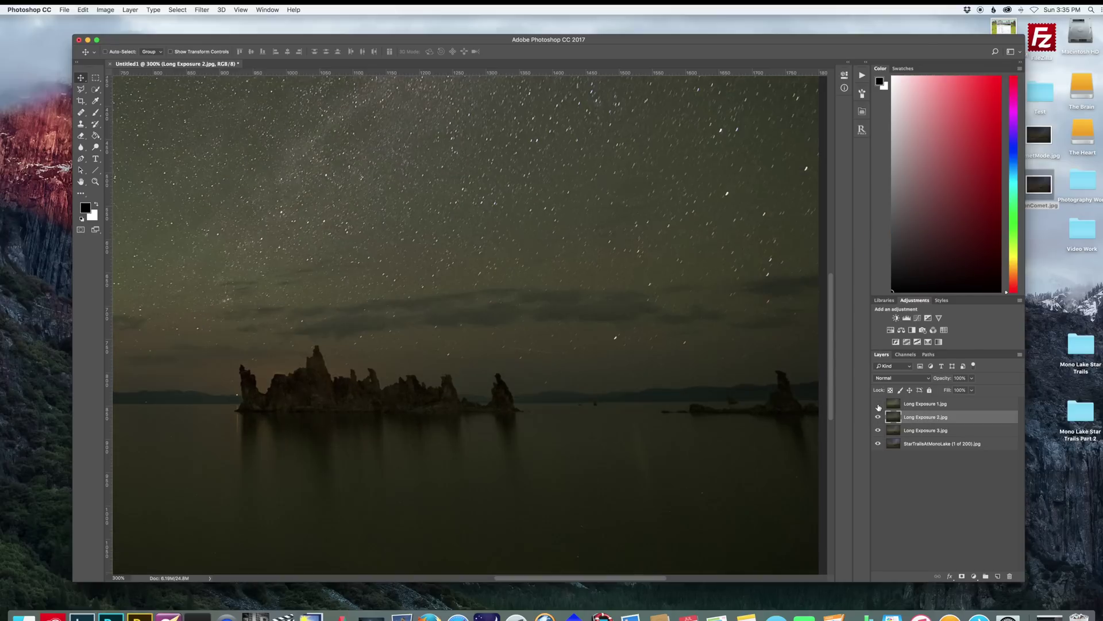
{"action": "left_click", "coordinate": [878, 404]}
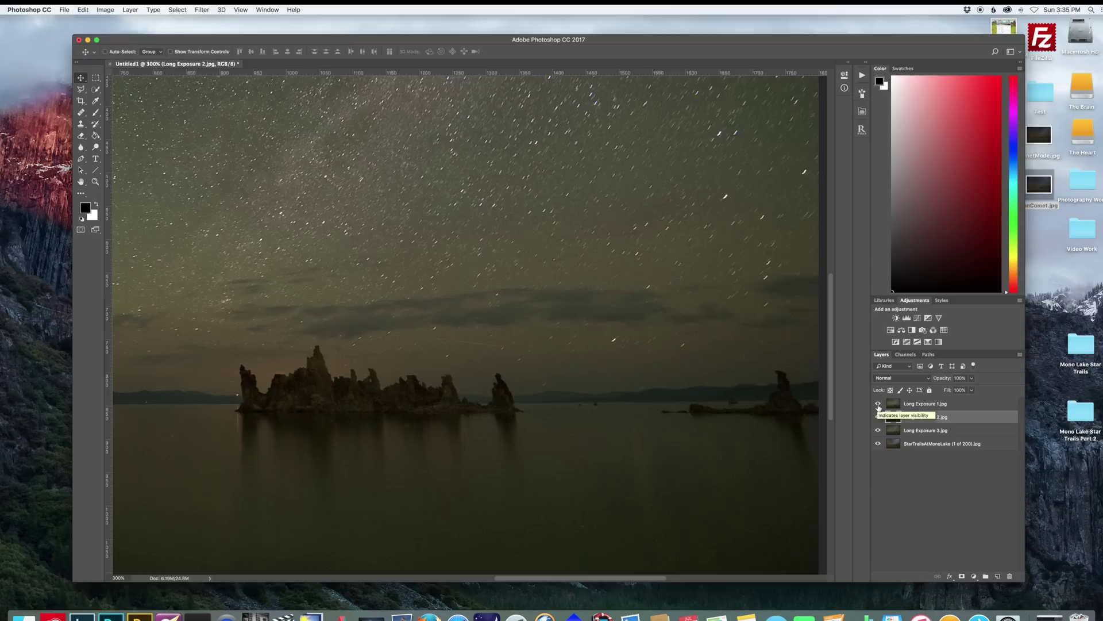
{"action": "left_click", "coordinate": [908, 404]}
Convert Long Exposure 1–3 into one smart object and apply Layer > Smart Objects > Stack Mode > Mean.
{"action": "left_click", "coordinate": [914, 431], "text": "shift"}
{"action": "right_click", "coordinate": [931, 416]}
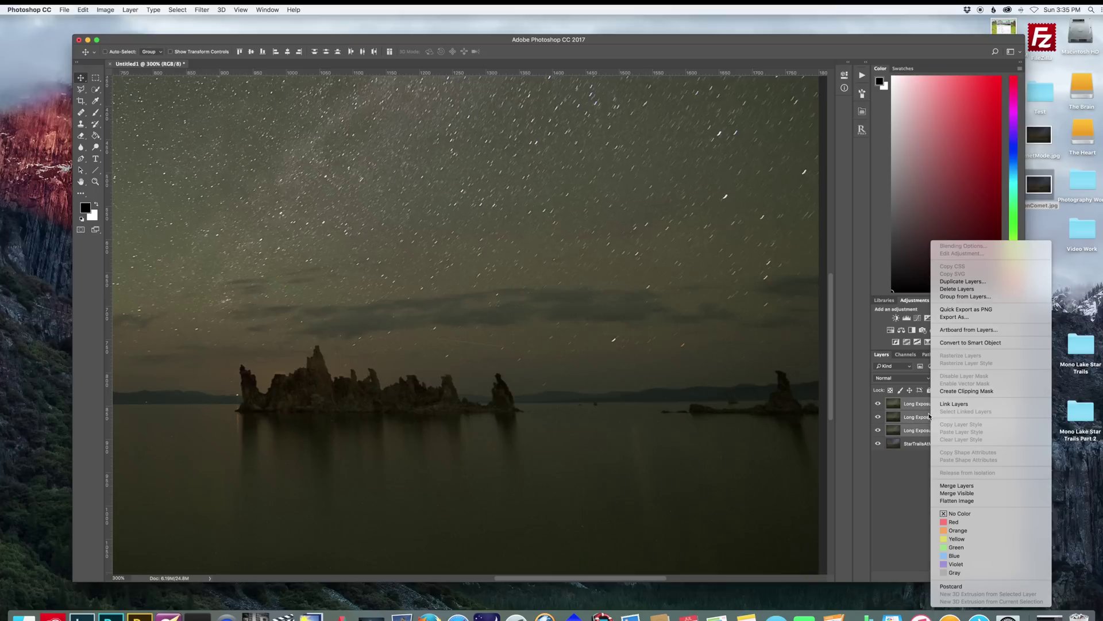
{"action": "left_click", "coordinate": [970, 342]}
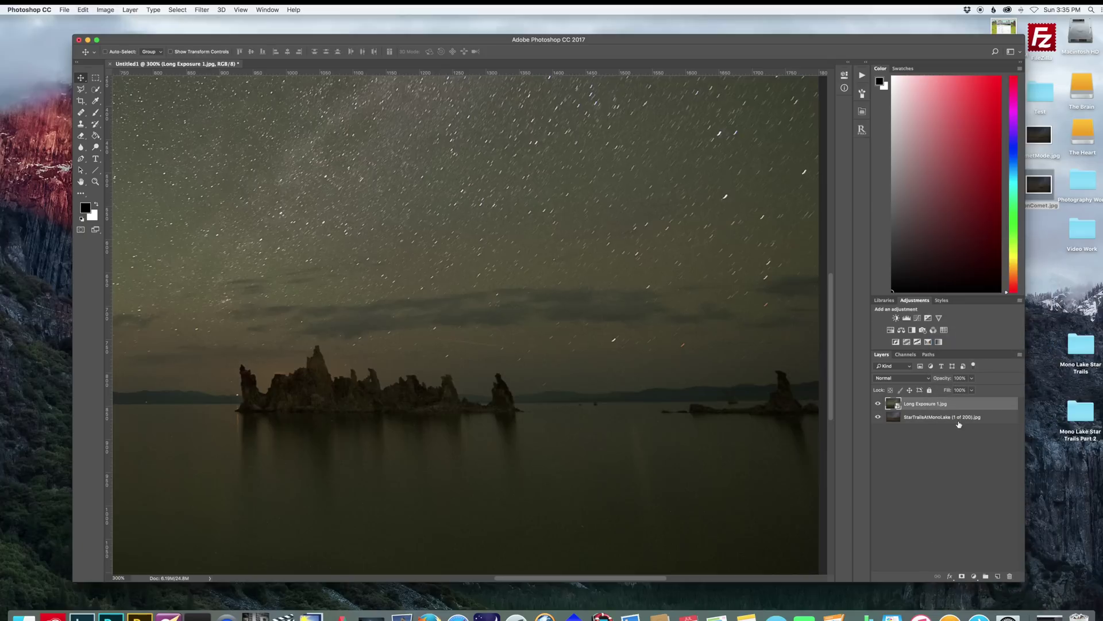
{"action": "left_click", "coordinate": [129, 10]}
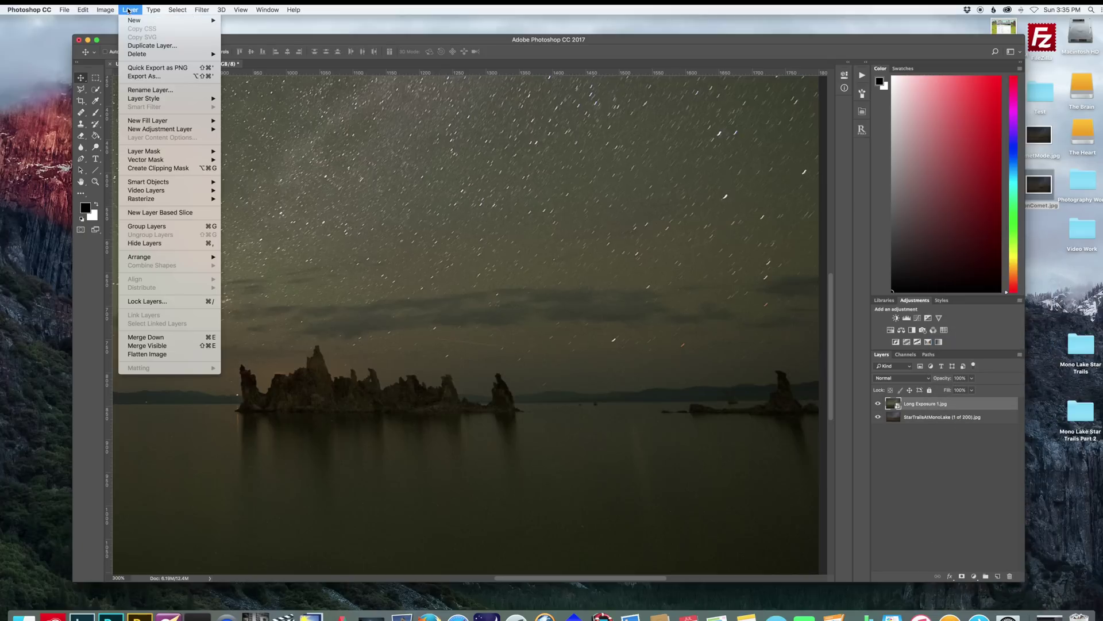
{"action": "mouse_move", "coordinate": [174, 182]}
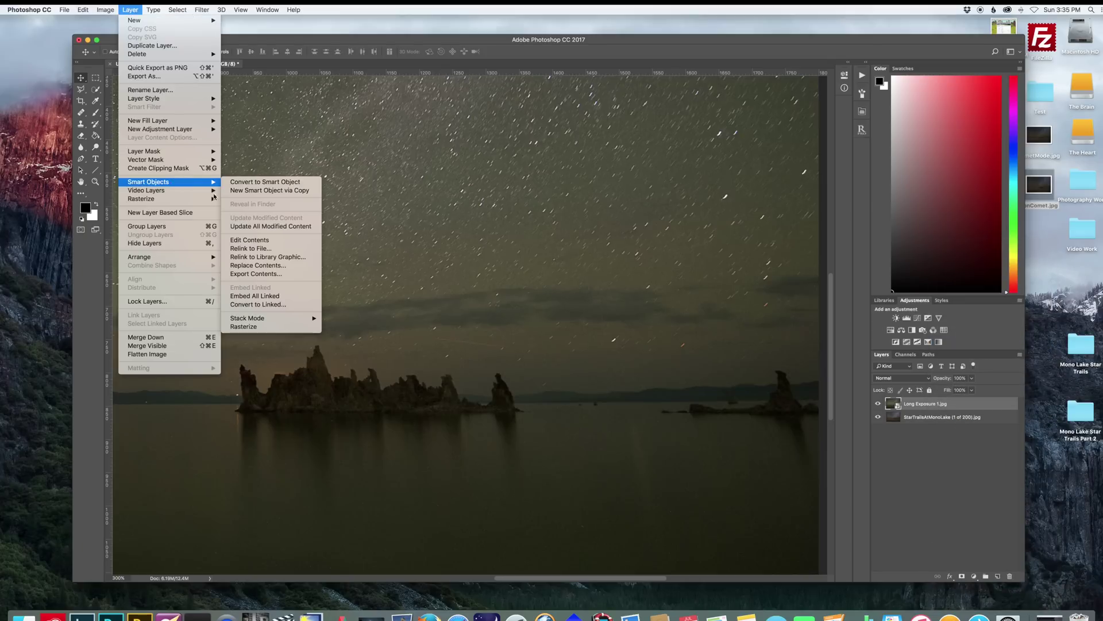
{"action": "mouse_move", "coordinate": [270, 318]}
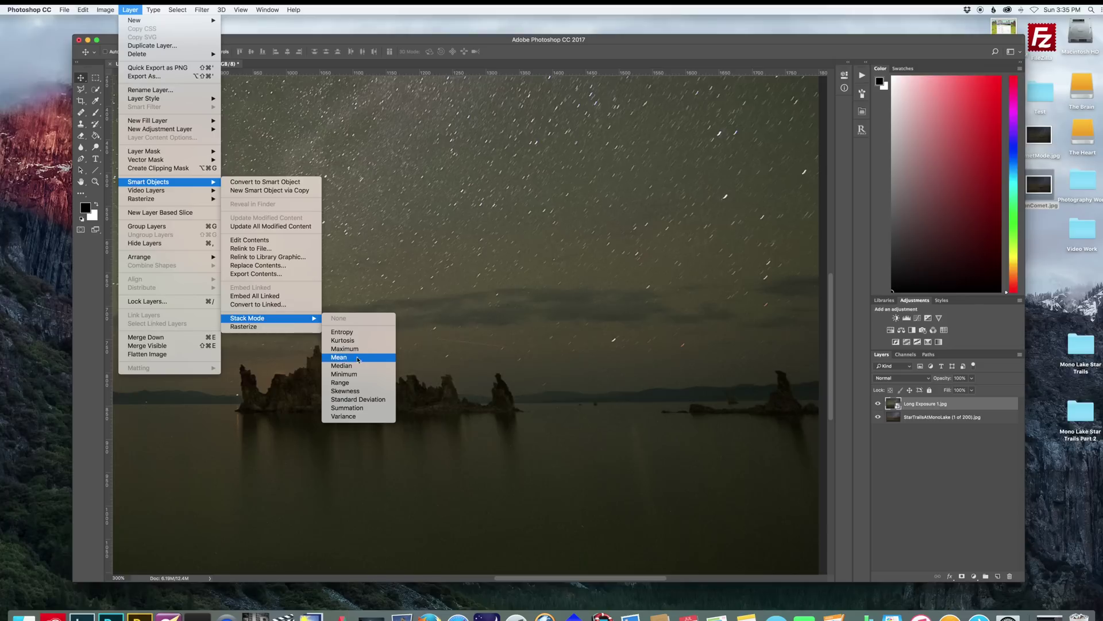
{"action": "left_click", "coordinate": [356, 358]}
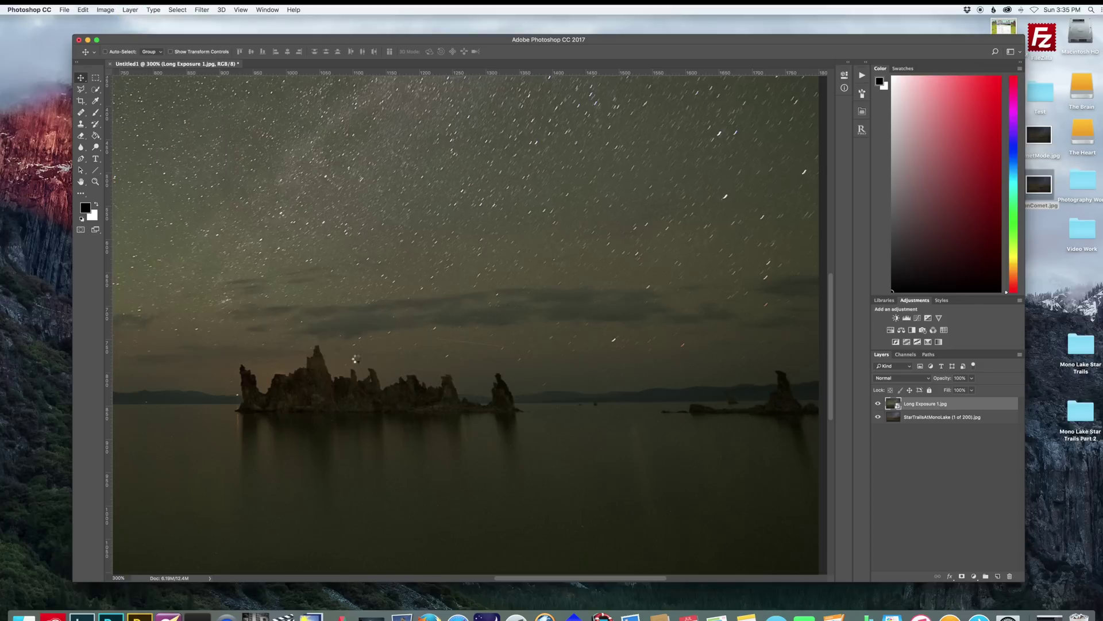
Rasterize the Long Exposure layer.
{"action": "scroll", "coordinate": [324, 326], "scroll_direction": "down", "scroll_amount": 3}
{"action": "scroll", "coordinate": [324, 326], "scroll_direction": "left", "scroll_amount": 2}
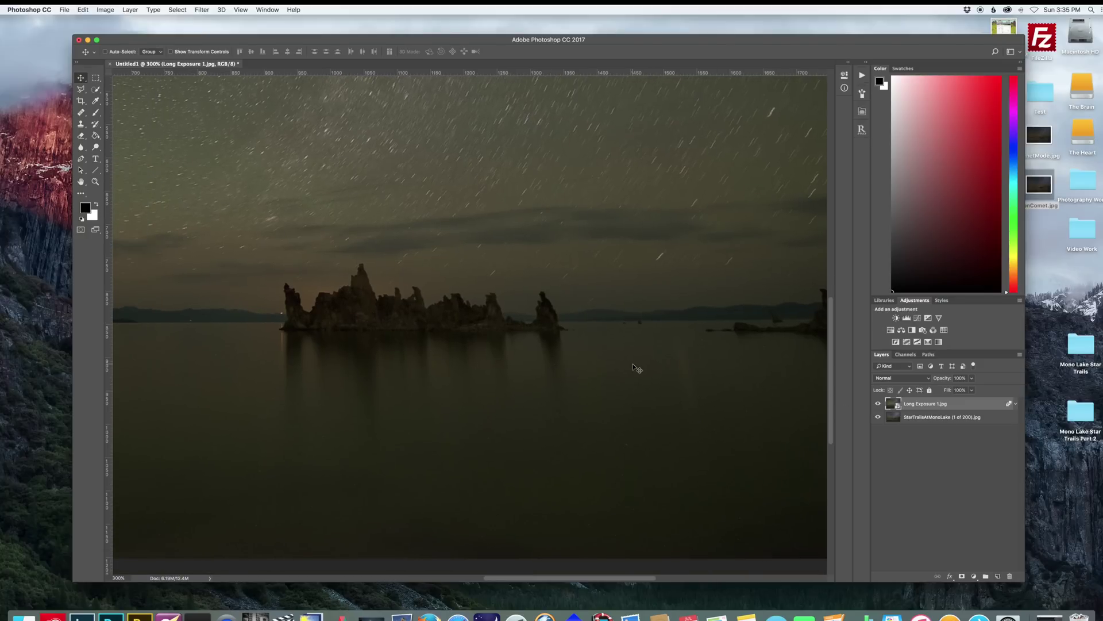
{"action": "scroll", "coordinate": [509, 341], "scroll_direction": "left", "scroll_amount": 10}
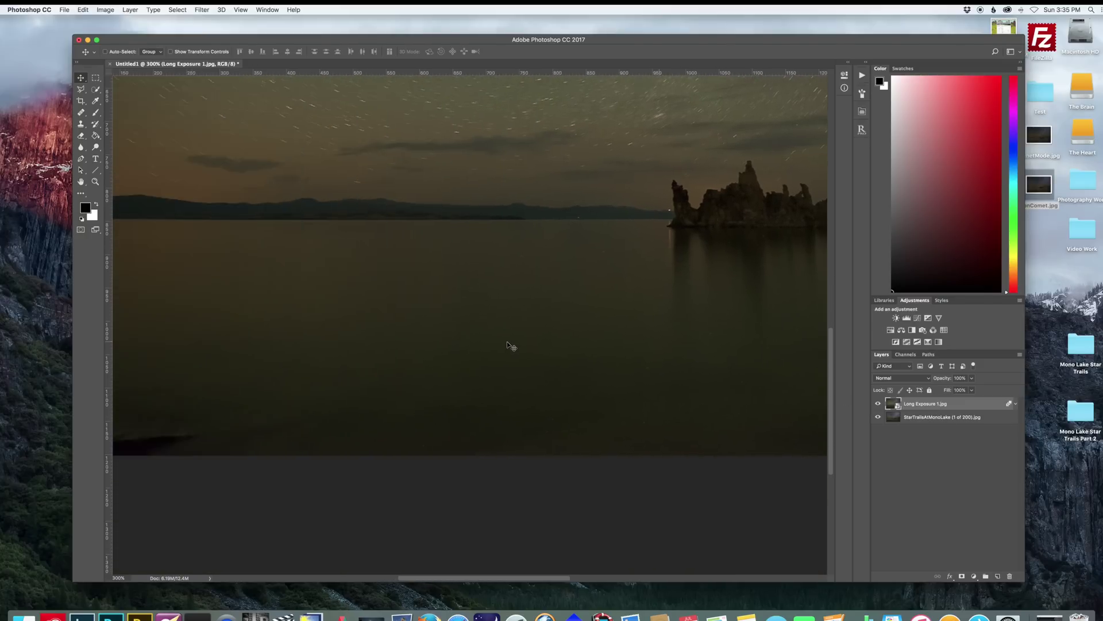
{"action": "scroll", "coordinate": [509, 343], "scroll_direction": "right", "scroll_amount": 10}
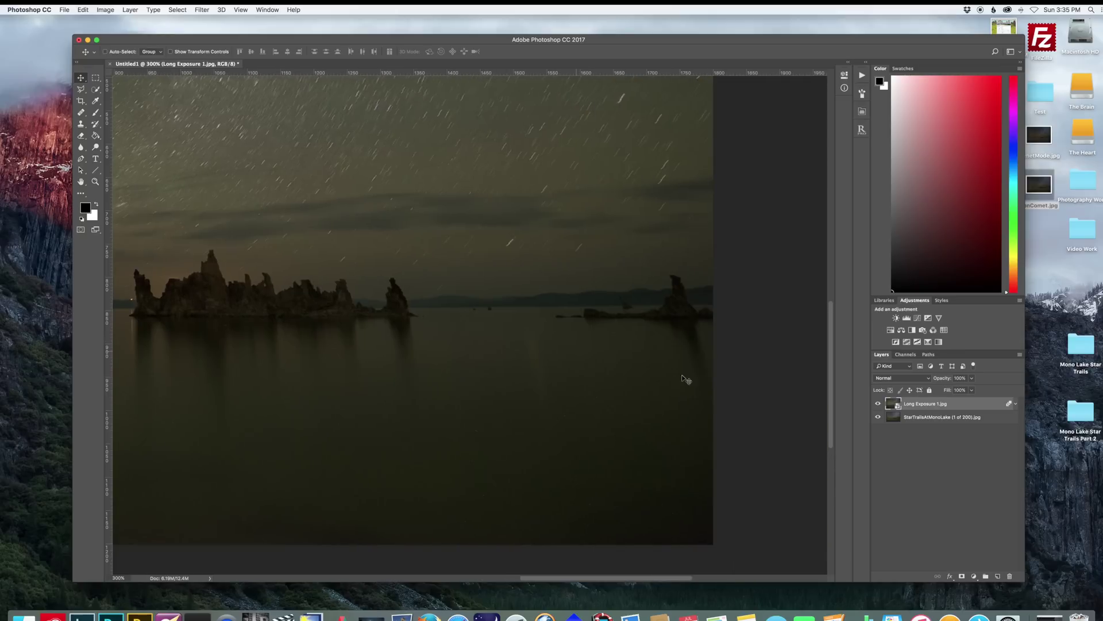
{"action": "right_click", "coordinate": [973, 405]}
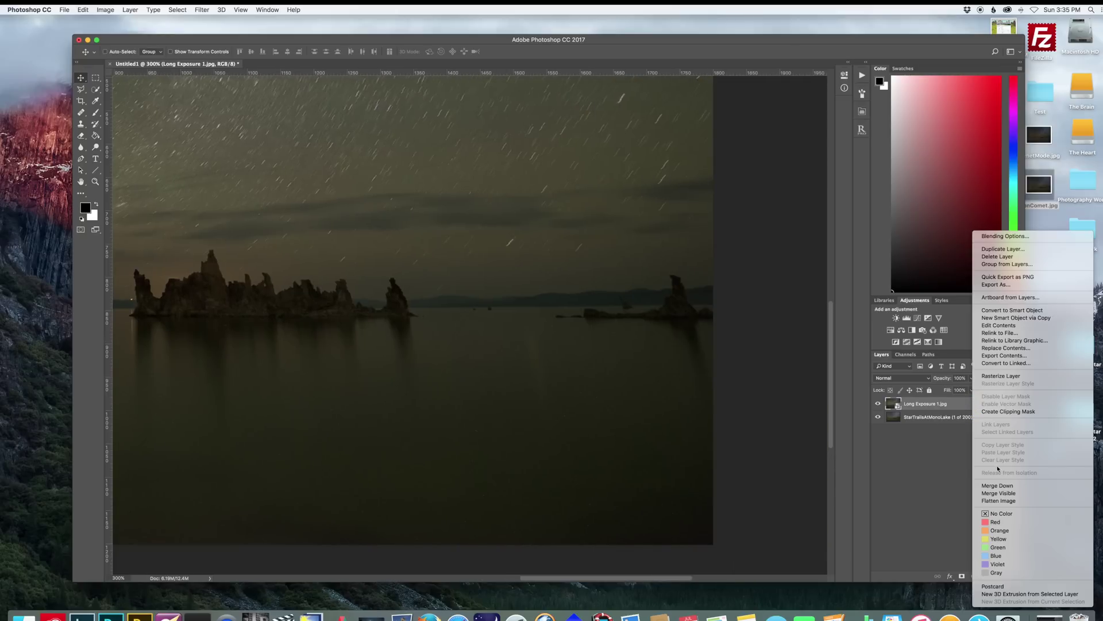
{"action": "left_click", "coordinate": [1000, 376]}
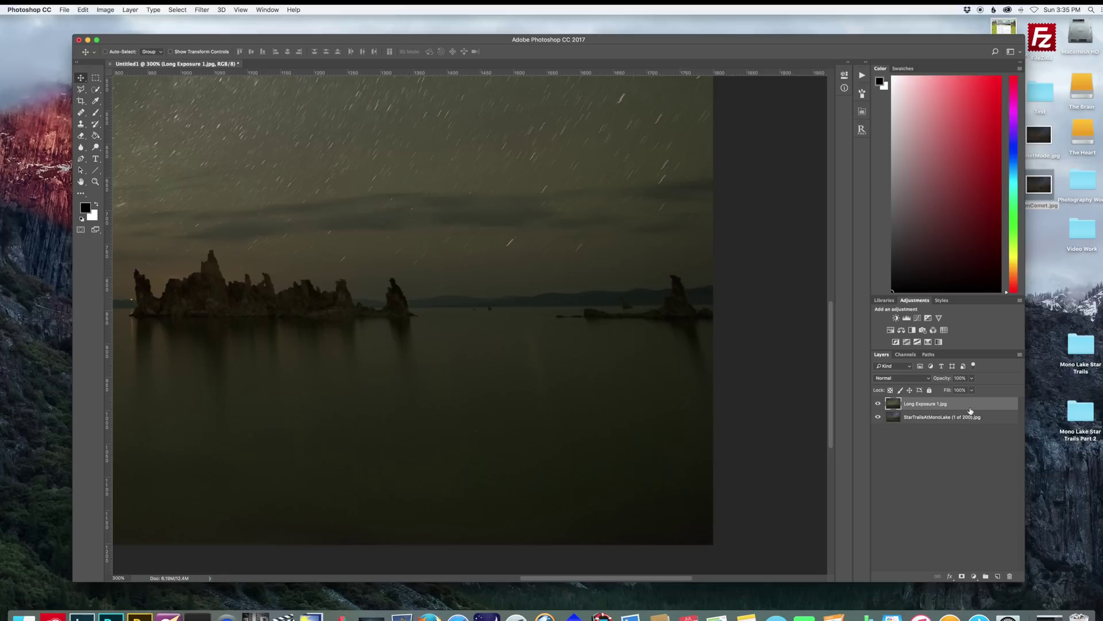
Duplicate the Long Exposure and star-trails layers, placing the star-trails copy between the Long Exposure layers.
{"action": "left_click_drag", "start_coordinate": [965, 409], "coordinate": [997, 576]}
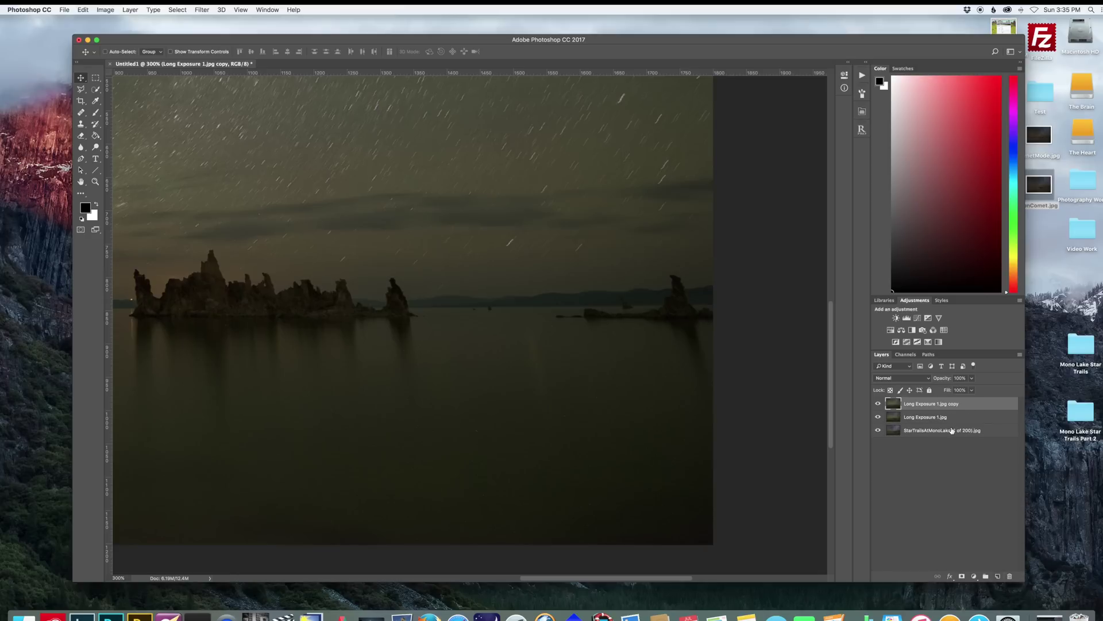
{"action": "left_click", "coordinate": [950, 432]}
{"action": "left_click_drag", "start_coordinate": [951, 433], "coordinate": [997, 576]}
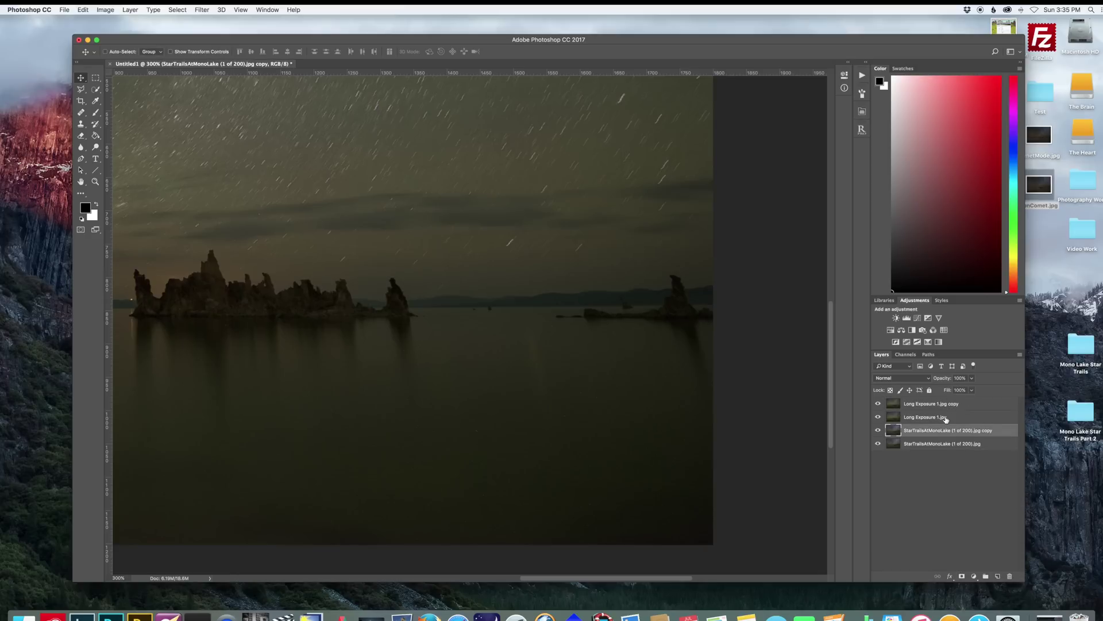
{"action": "left_click_drag", "start_coordinate": [943, 432], "coordinate": [943, 410]}
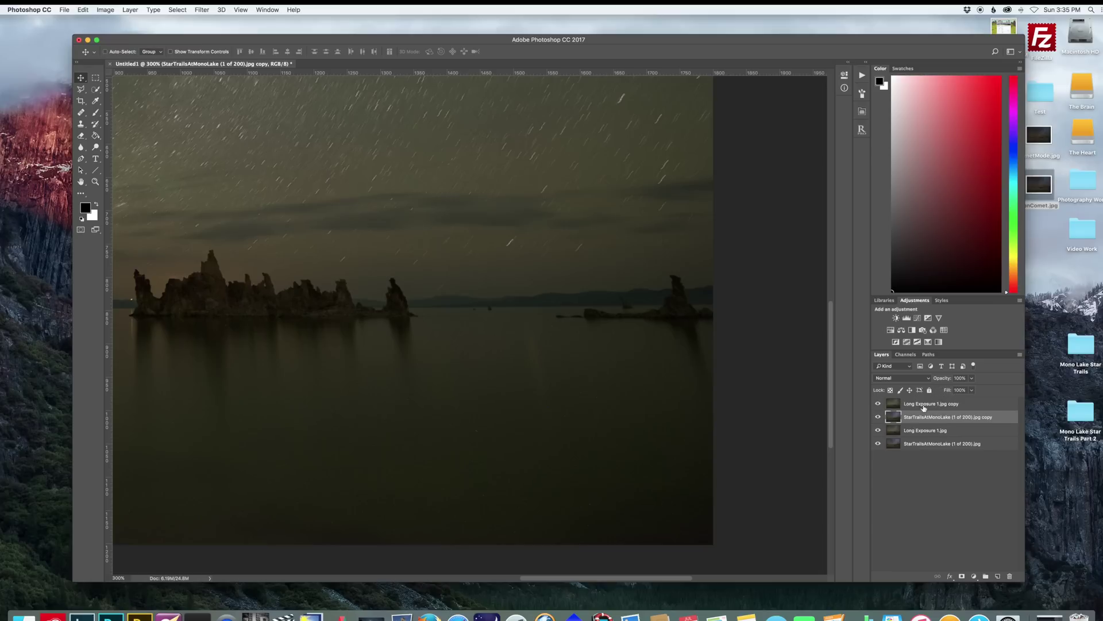
Set the Long Exposure 1.jpg copy layer's blend mode to Difference.
{"action": "left_click", "coordinate": [892, 406]}
{"action": "left_click", "coordinate": [900, 378]}
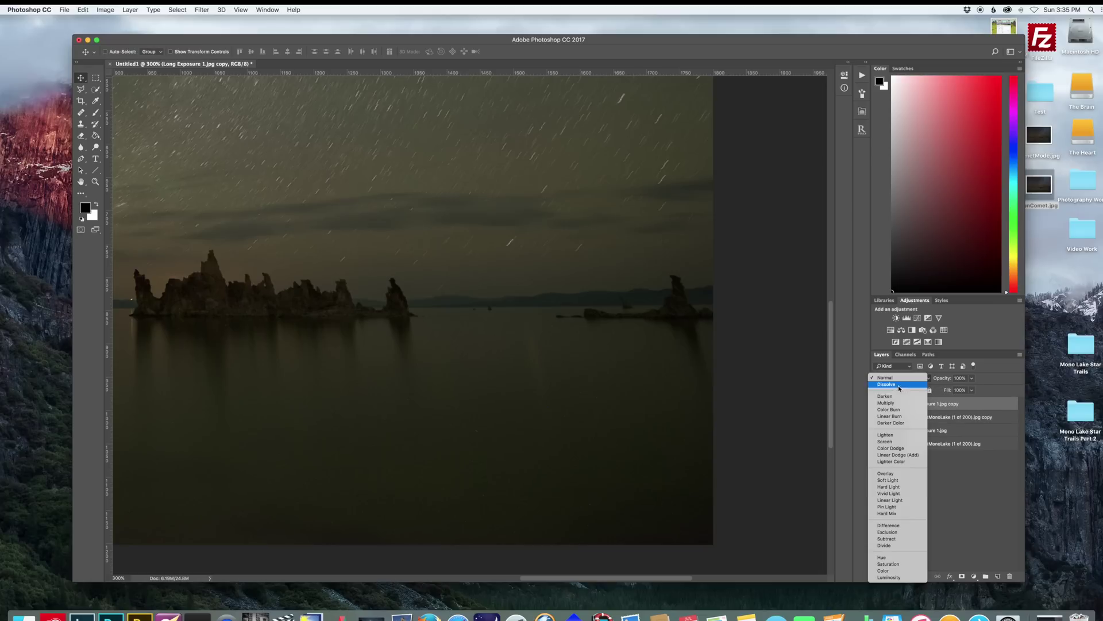
{"action": "left_click", "coordinate": [902, 526]}
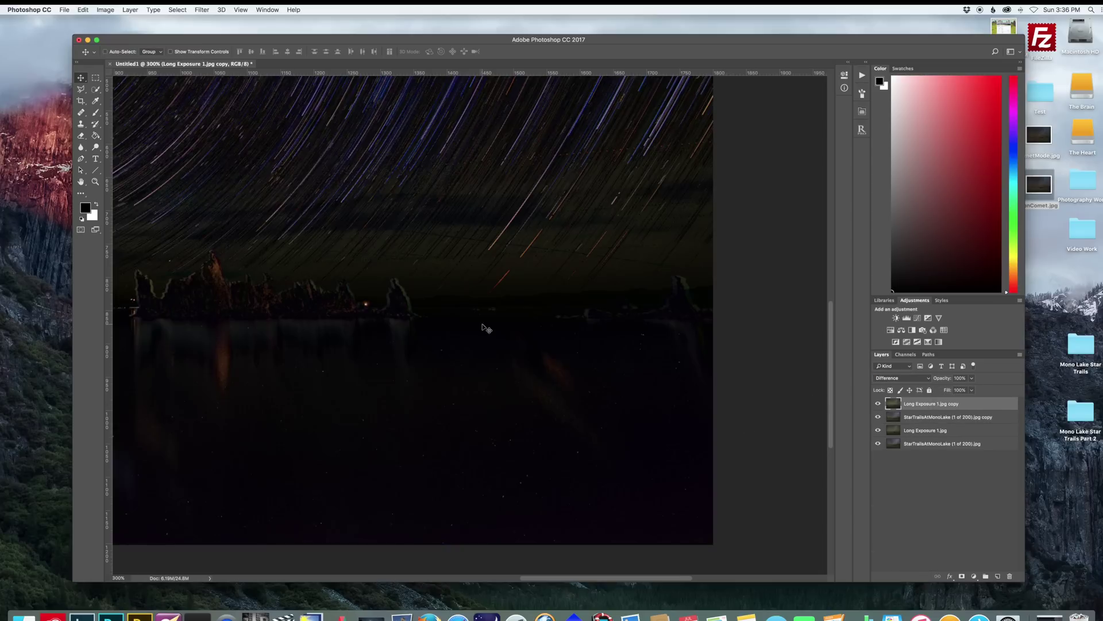
{"action": "scroll", "coordinate": [487, 328], "scroll_direction": "left", "scroll_amount": 5}
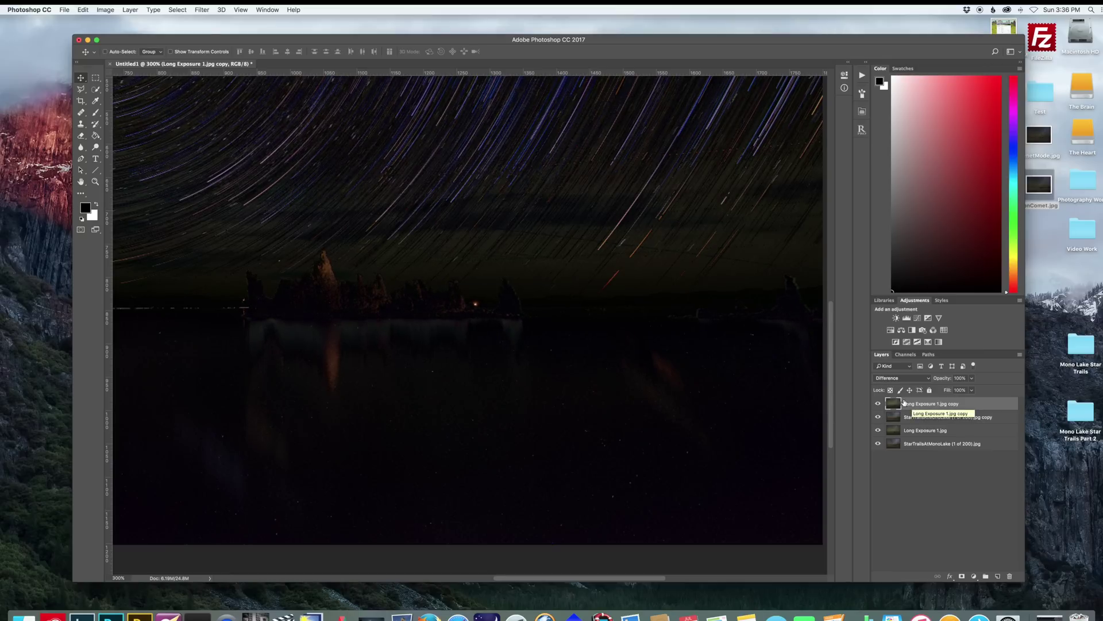
{"action": "scroll", "coordinate": [567, 382], "scroll_direction": "right", "scroll_amount": 10}
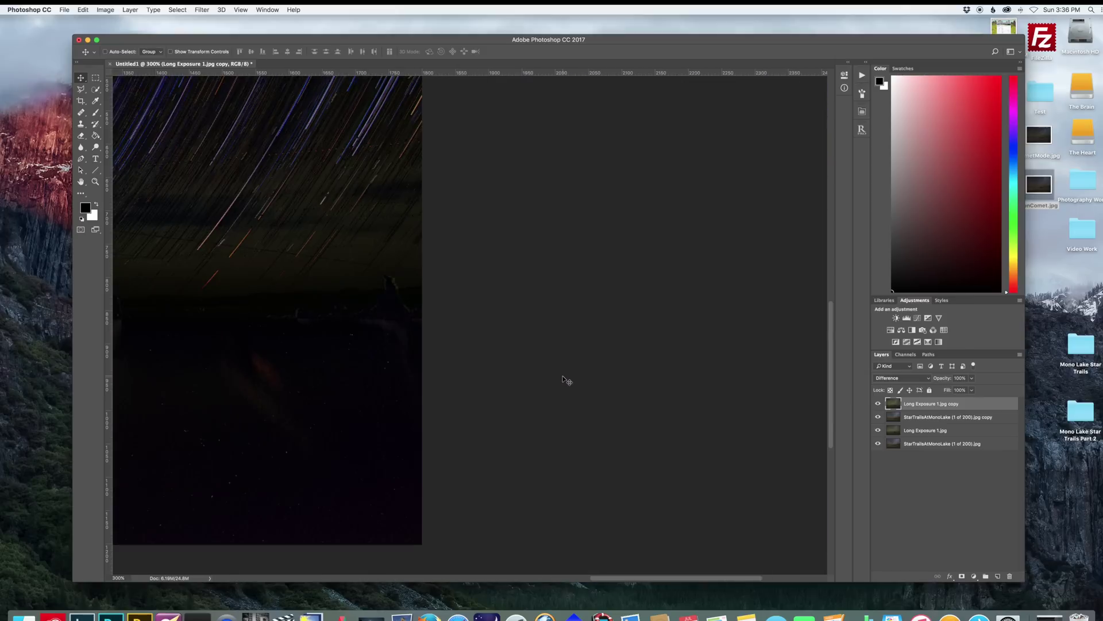
{"action": "scroll", "coordinate": [566, 381], "scroll_direction": "left", "scroll_amount": 6}
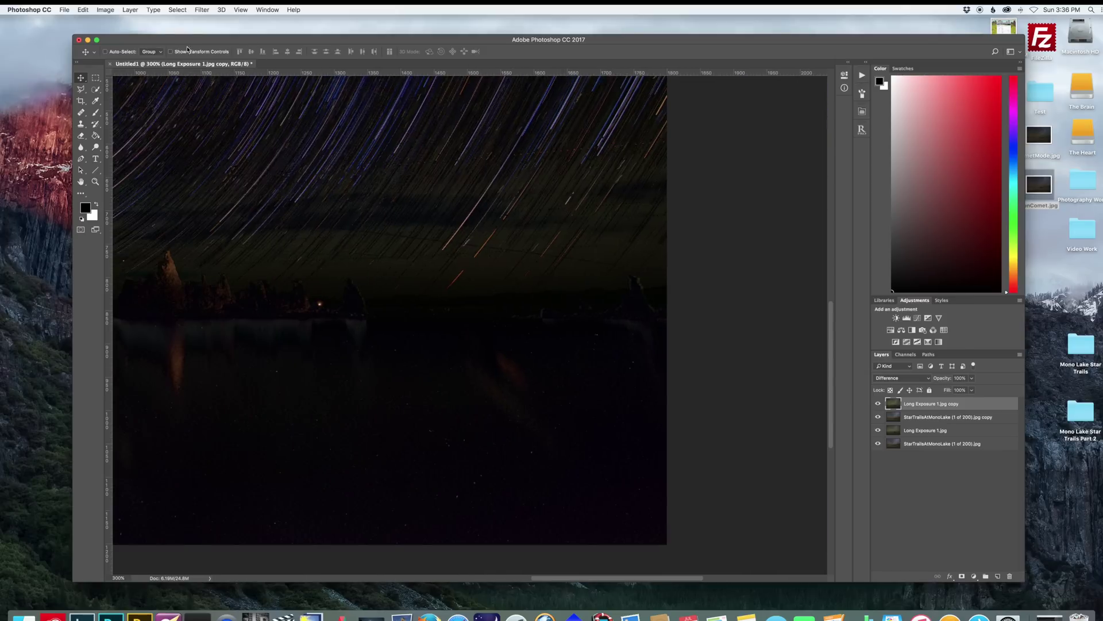
{"action": "left_click", "coordinate": [84, 10]}
Warp the Long Exposure copy along its right and left edges to line the rocks up with the star trails.
{"action": "mouse_move", "coordinate": [115, 207]}
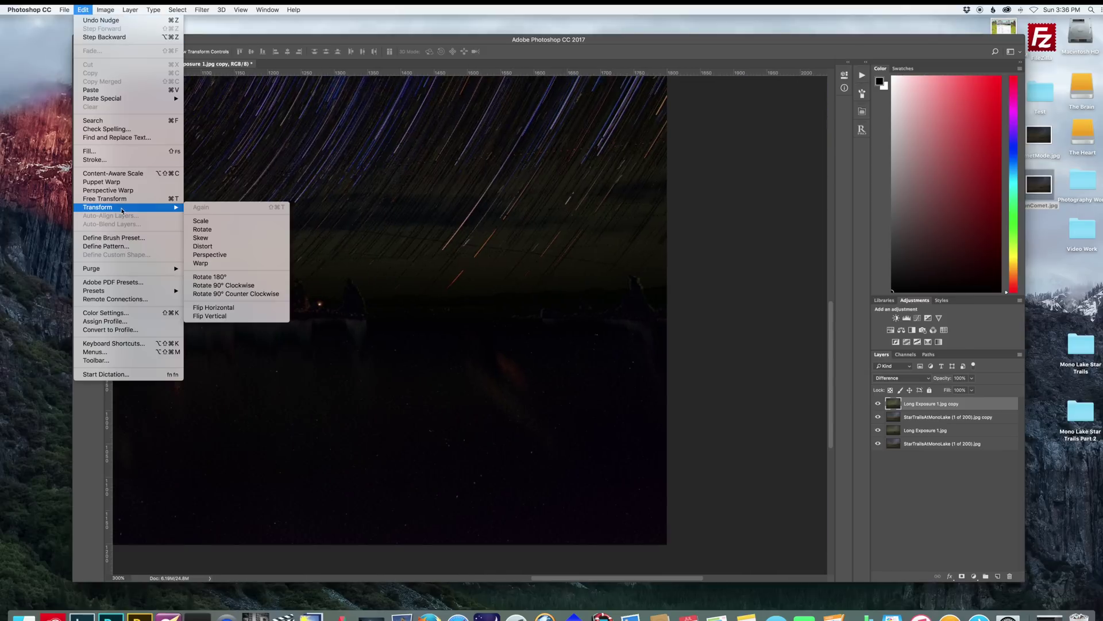
{"action": "left_click", "coordinate": [201, 262]}
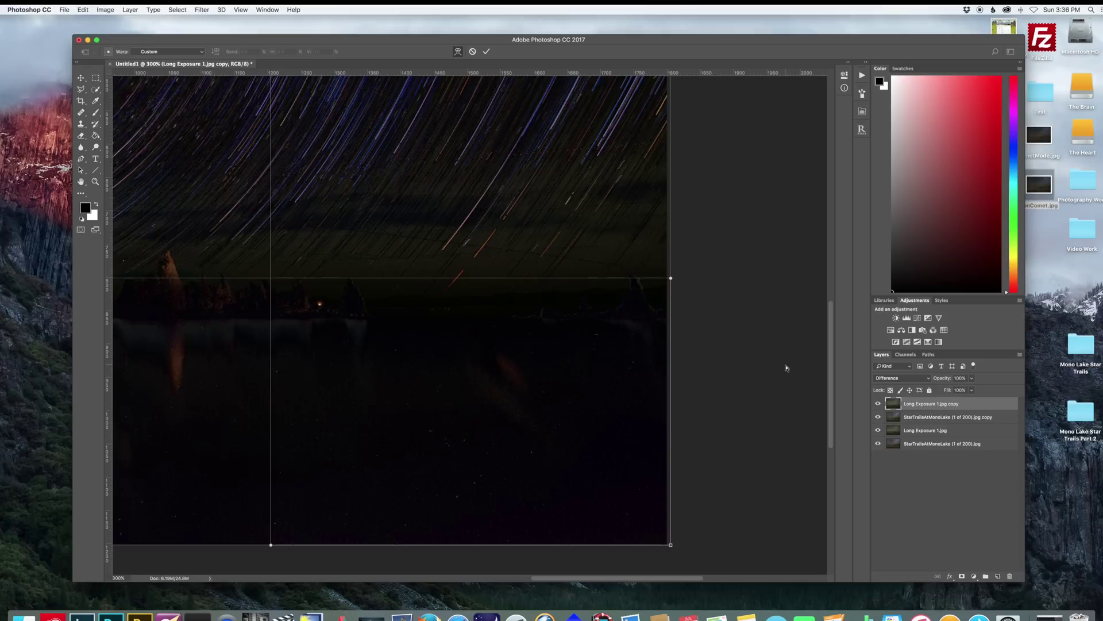
{"action": "left_click_drag", "start_coordinate": [671, 279], "coordinate": [674, 280]}
{"action": "scroll", "coordinate": [675, 280], "scroll_direction": "left", "scroll_amount": 10}
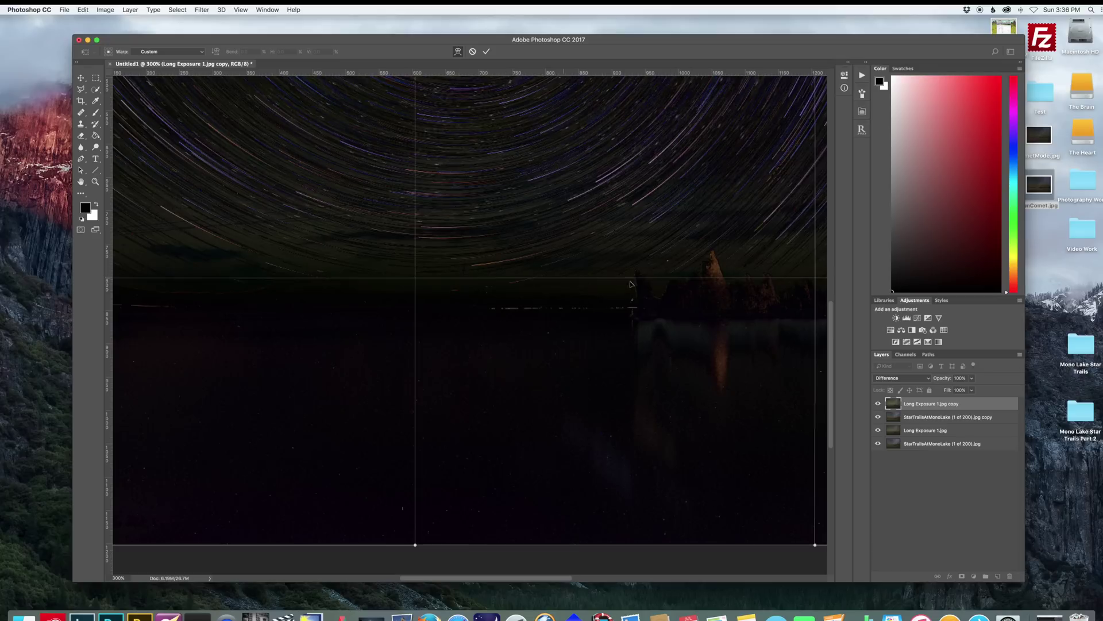
{"action": "left_click_drag", "start_coordinate": [816, 279], "coordinate": [765, 278]}
{"action": "scroll", "coordinate": [810, 280], "scroll_direction": "right", "scroll_amount": 8}
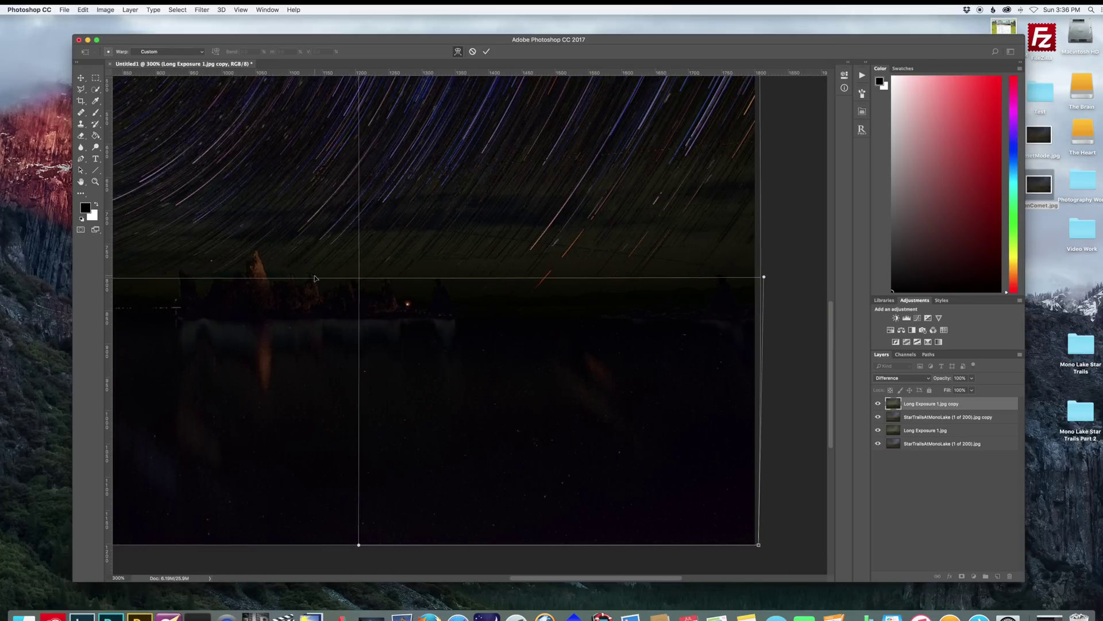
{"action": "scroll", "coordinate": [315, 278], "scroll_direction": "left", "scroll_amount": 8}
{"action": "left_click_drag", "start_coordinate": [323, 280], "coordinate": [323, 281]}
{"action": "scroll", "coordinate": [323, 280], "scroll_direction": "right", "scroll_amount": 10}
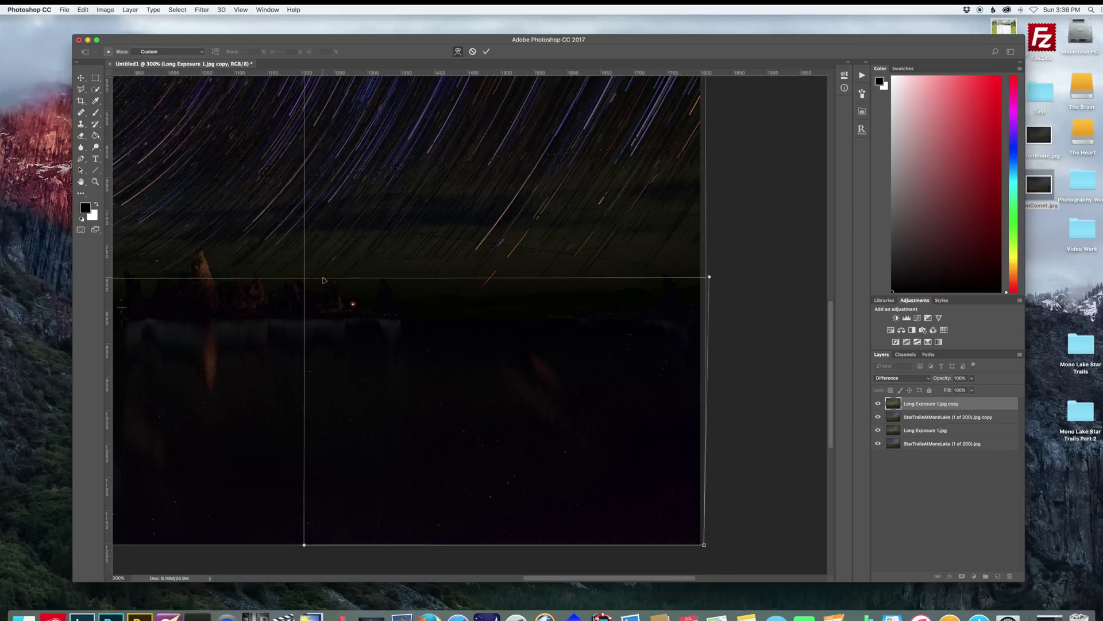
Commit the warp and return the Long Exposure copy to Normal blending.
{"action": "key", "text": "Return"}
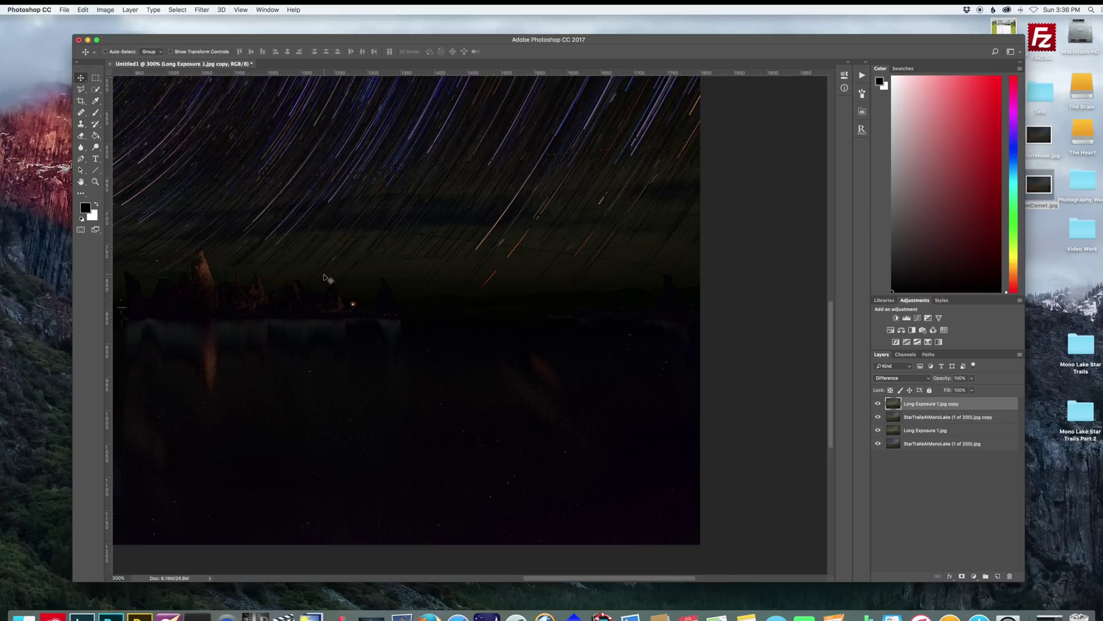
{"action": "left_click", "coordinate": [926, 383]}
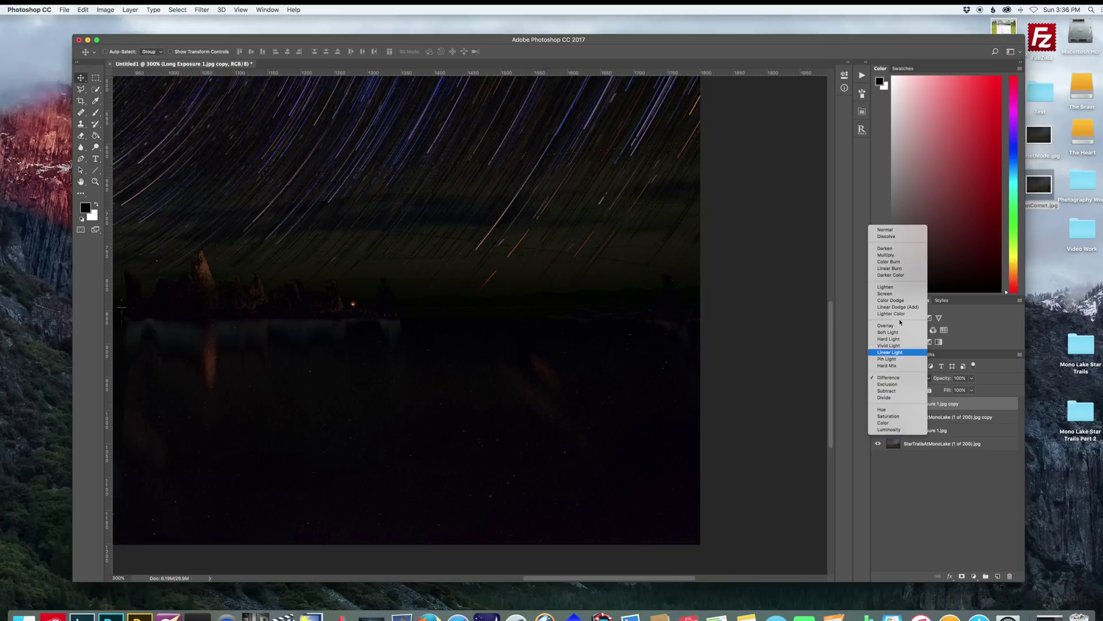
{"action": "left_click", "coordinate": [888, 229]}
Toggle the Long Exposure copy's visibility several times to check its alignment.
{"action": "scroll", "coordinate": [775, 241], "scroll_direction": "left", "scroll_amount": 4}
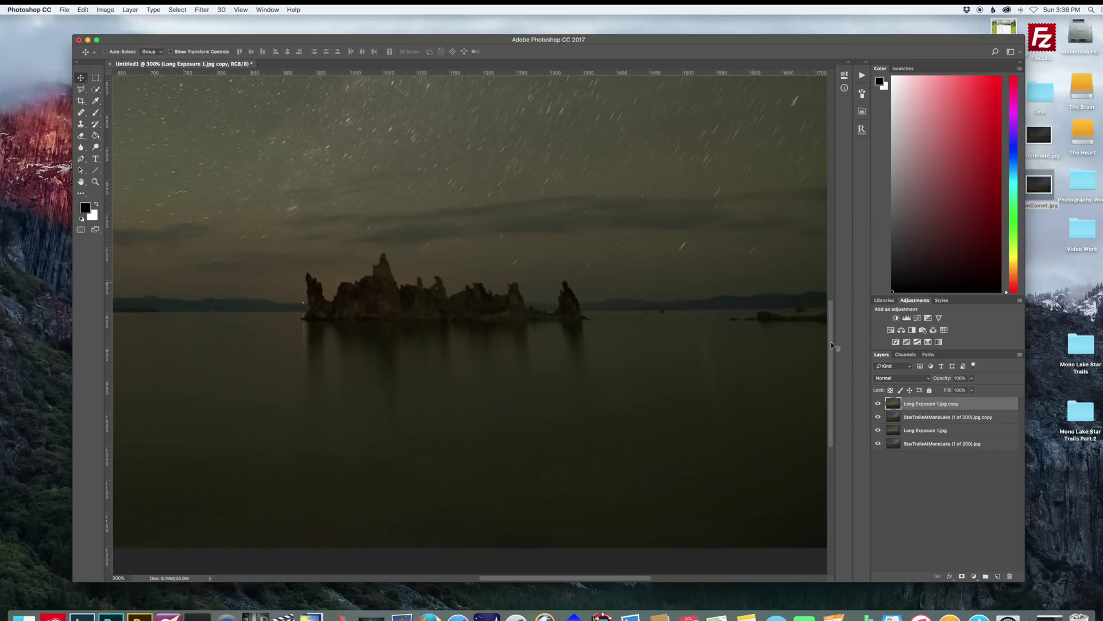
{"action": "left_click", "coordinate": [879, 404]}
{"action": "left_click", "coordinate": [880, 405]}
{"action": "left_click", "coordinate": [880, 404]}
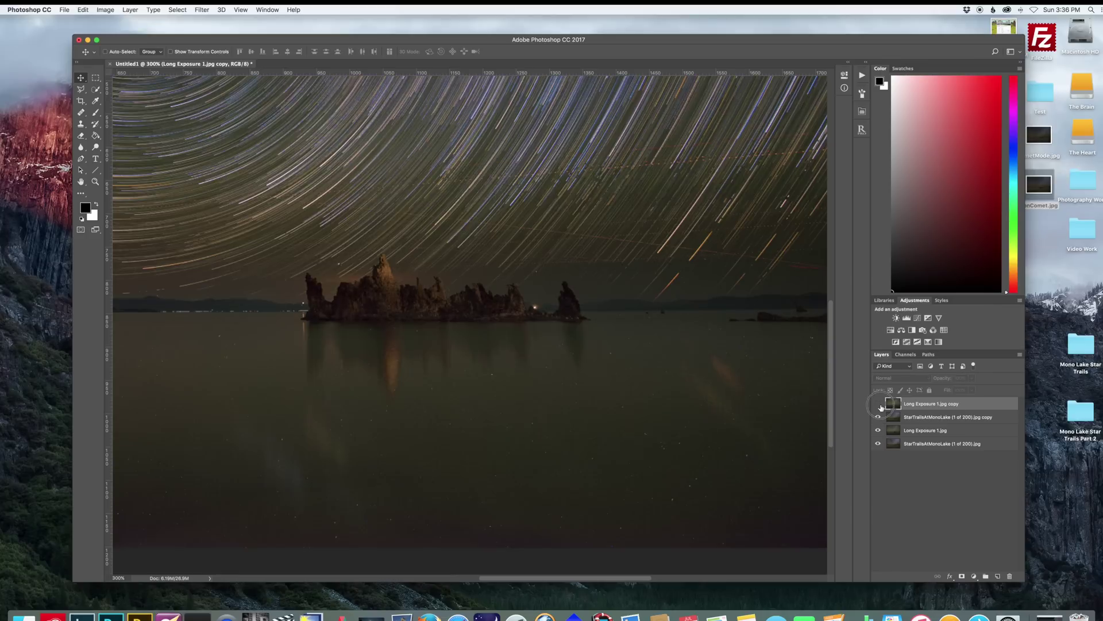
{"action": "left_click", "coordinate": [879, 405]}
{"action": "left_click", "coordinate": [881, 405]}
{"action": "left_click", "coordinate": [879, 405]}
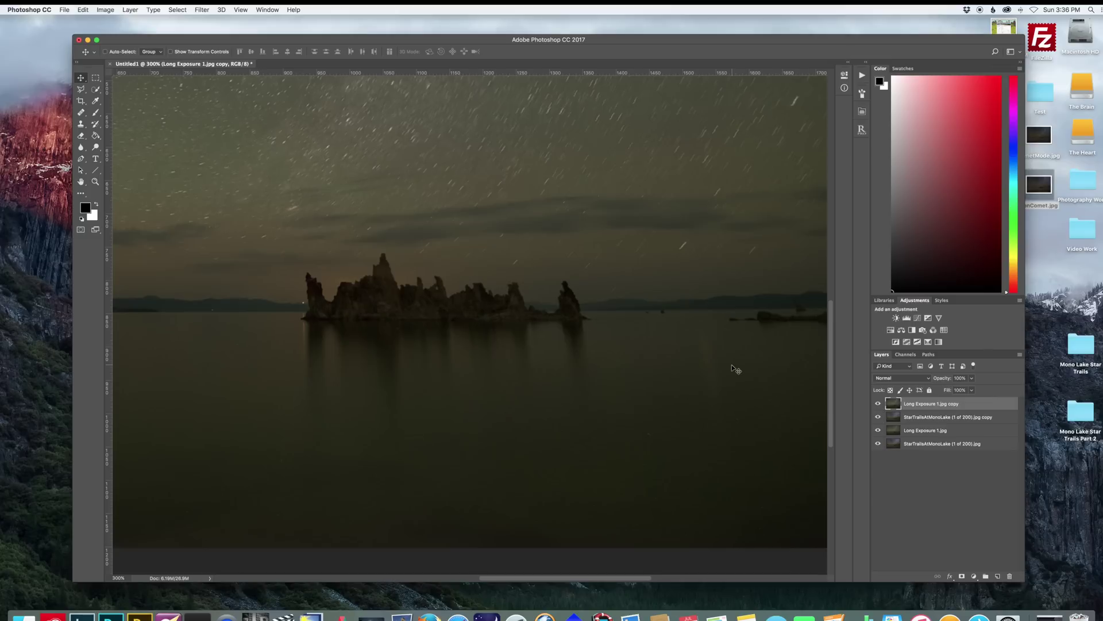
Zoom out and move the Long Exposure copy below the star-trails copy.
{"action": "scroll", "coordinate": [736, 369], "scroll_direction": "up", "scroll_amount": 5}
{"action": "scroll", "coordinate": [735, 369], "scroll_direction": "right", "scroll_amount": 3}
{"action": "key", "text": "super+minus"}
{"action": "key", "text": "super+minus"}
{"action": "key", "text": "super+minus"}
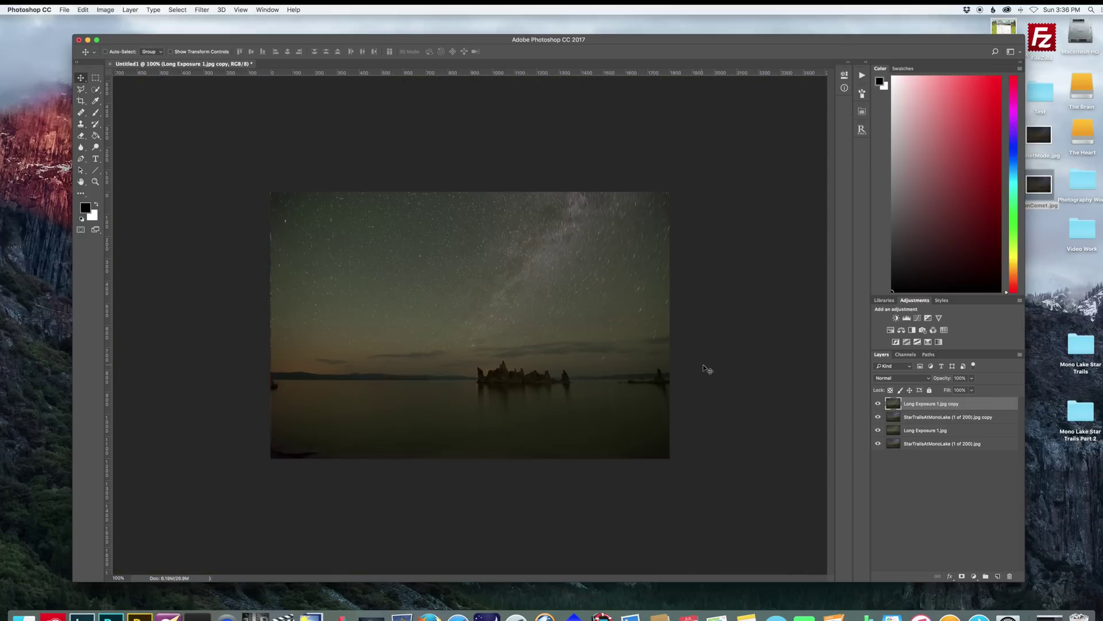
{"action": "left_click_drag", "start_coordinate": [916, 405], "coordinate": [917, 423]}
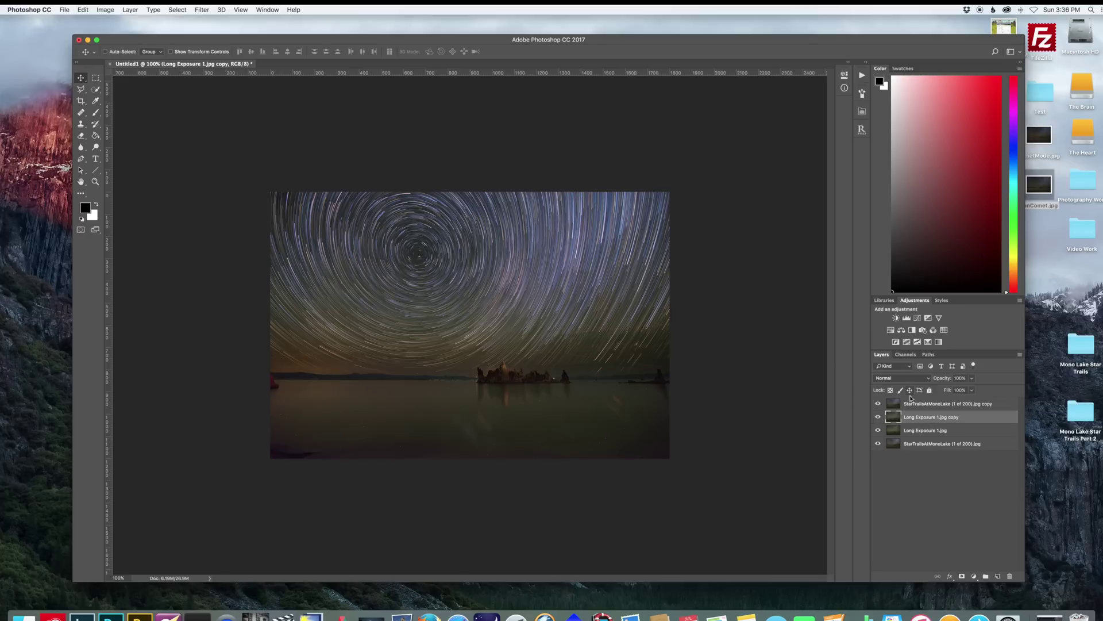
Add a white layer mask to the star-trails copy and zoom in to 200%.
{"action": "left_click", "coordinate": [922, 404]}
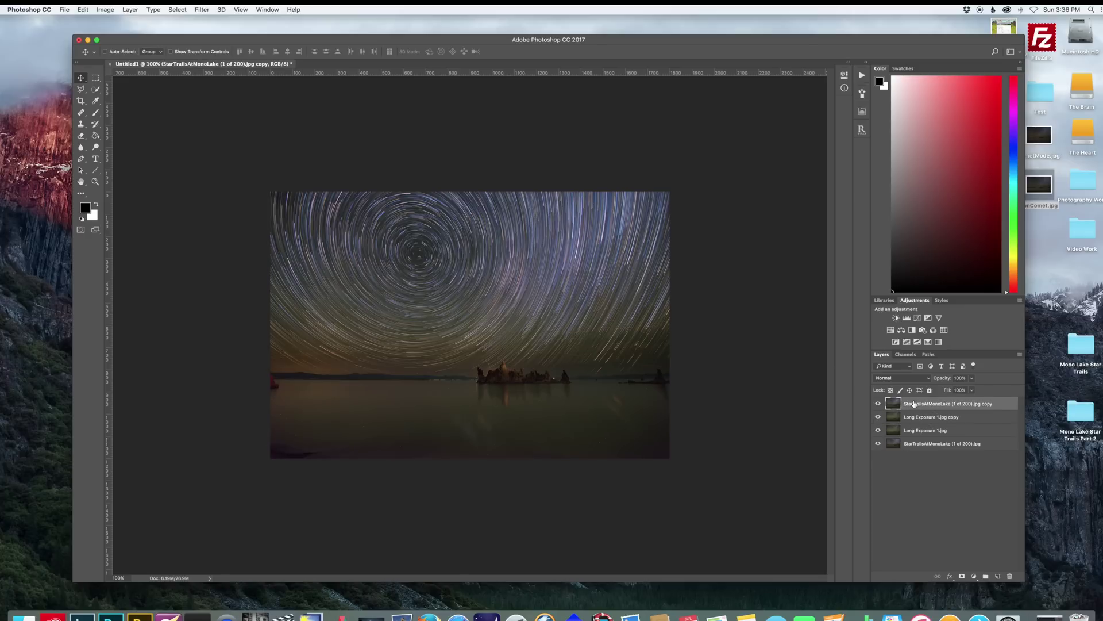
{"action": "left_click", "coordinate": [961, 576]}
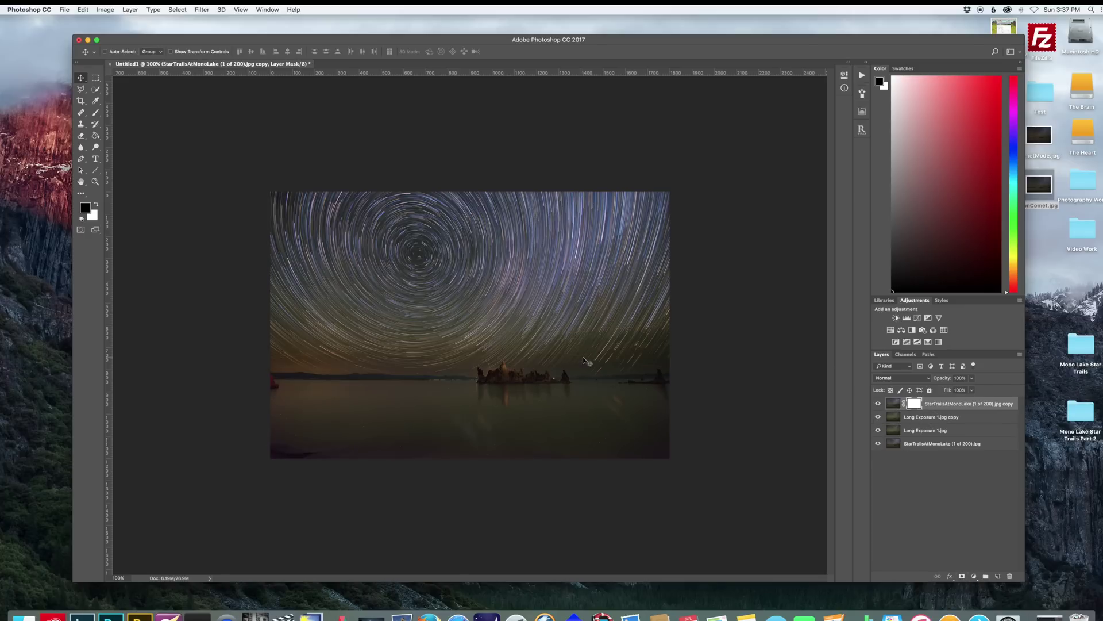
{"action": "key", "text": "super+equal"}
{"action": "scroll", "coordinate": [576, 361], "scroll_direction": "down", "scroll_amount": 3}
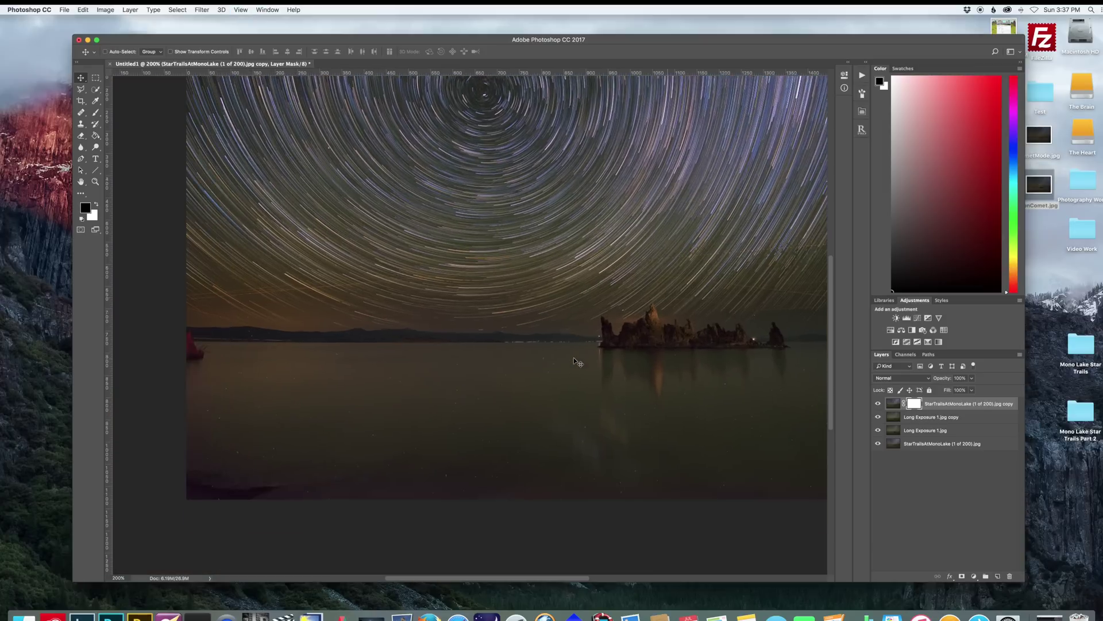
{"action": "scroll", "coordinate": [578, 362], "scroll_direction": "right", "scroll_amount": 10}
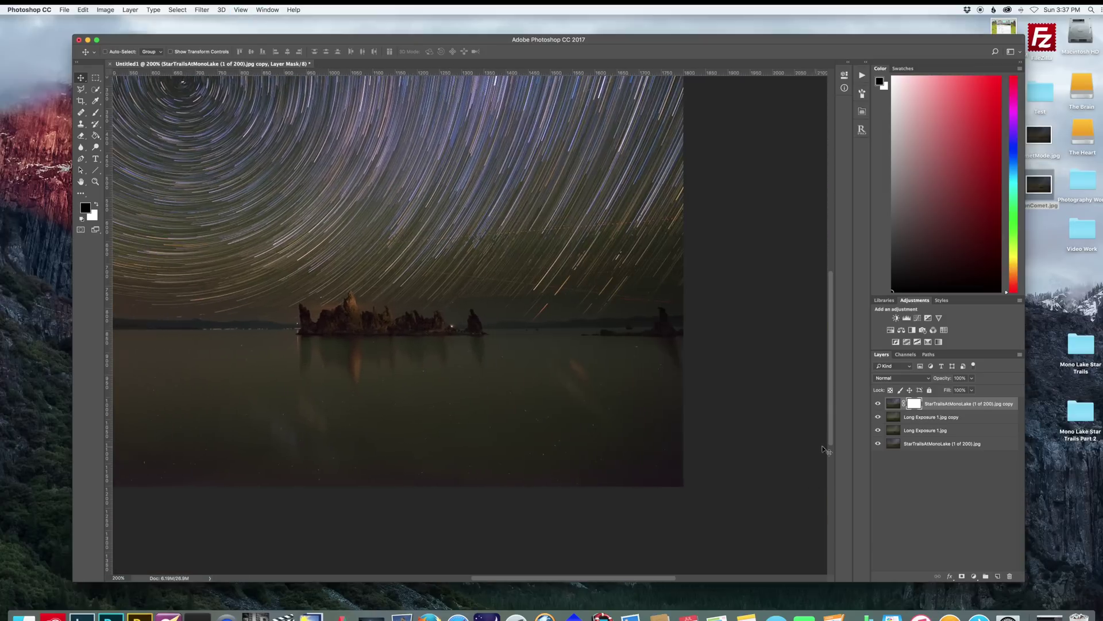
Set up the Brush tool at 348 px size and 62% opacity.
{"action": "key", "text": "b"}
{"action": "left_click", "coordinate": [112, 51]}
{"action": "left_click", "coordinate": [113, 51]}
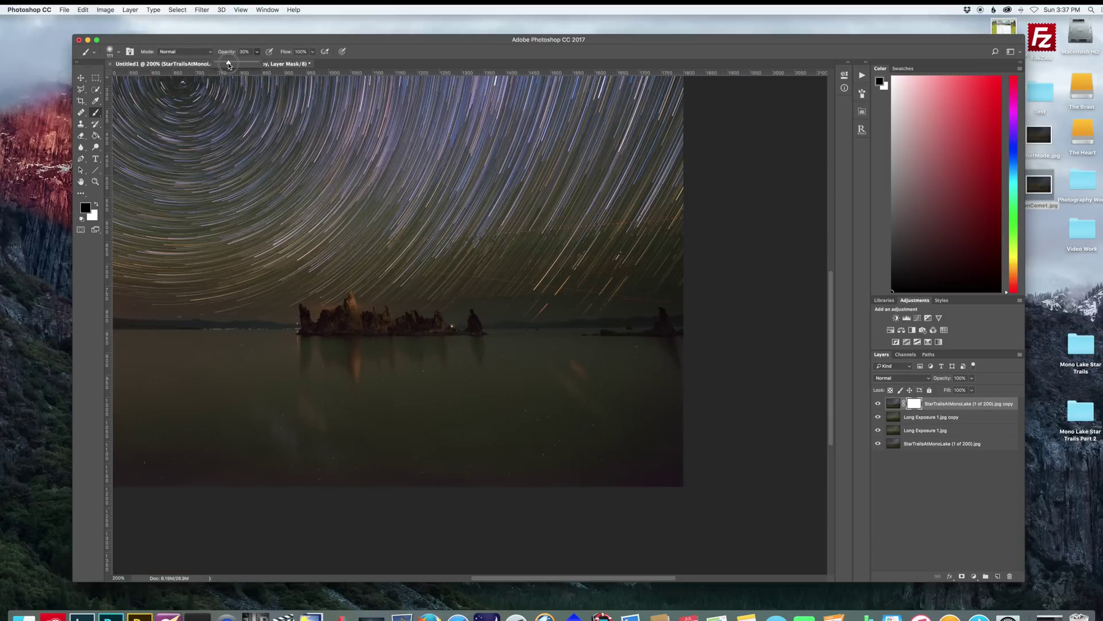
{"action": "left_click", "coordinate": [113, 51]}
{"action": "left_click_drag", "start_coordinate": [152, 87], "coordinate": [176, 83]}
{"action": "key", "text": "Return"}
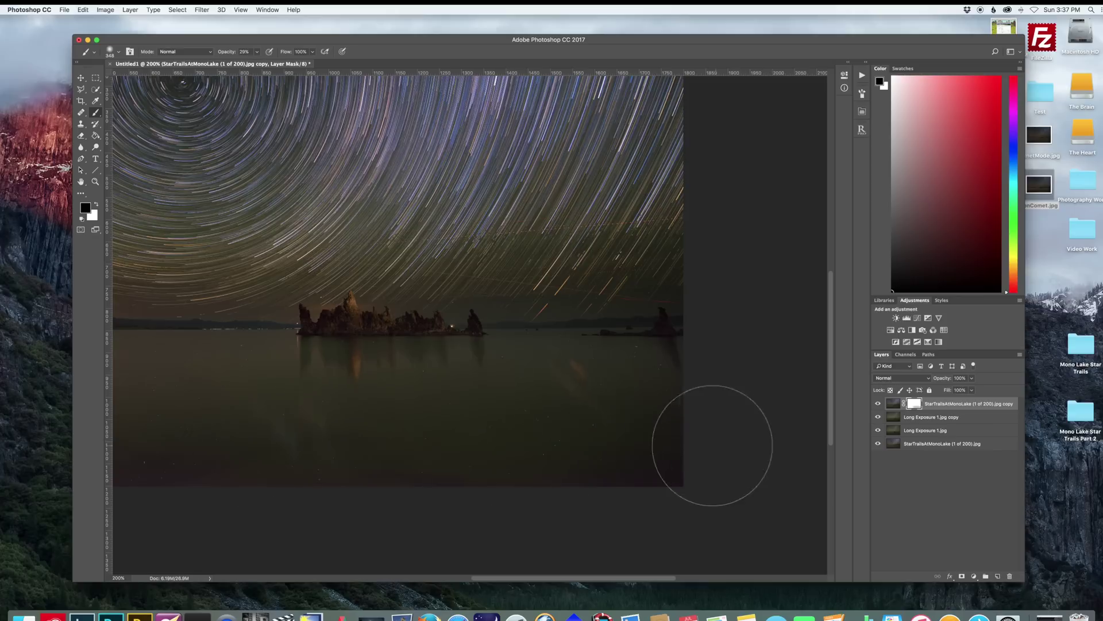
{"action": "scroll", "coordinate": [695, 449], "scroll_direction": "left", "scroll_amount": 15}
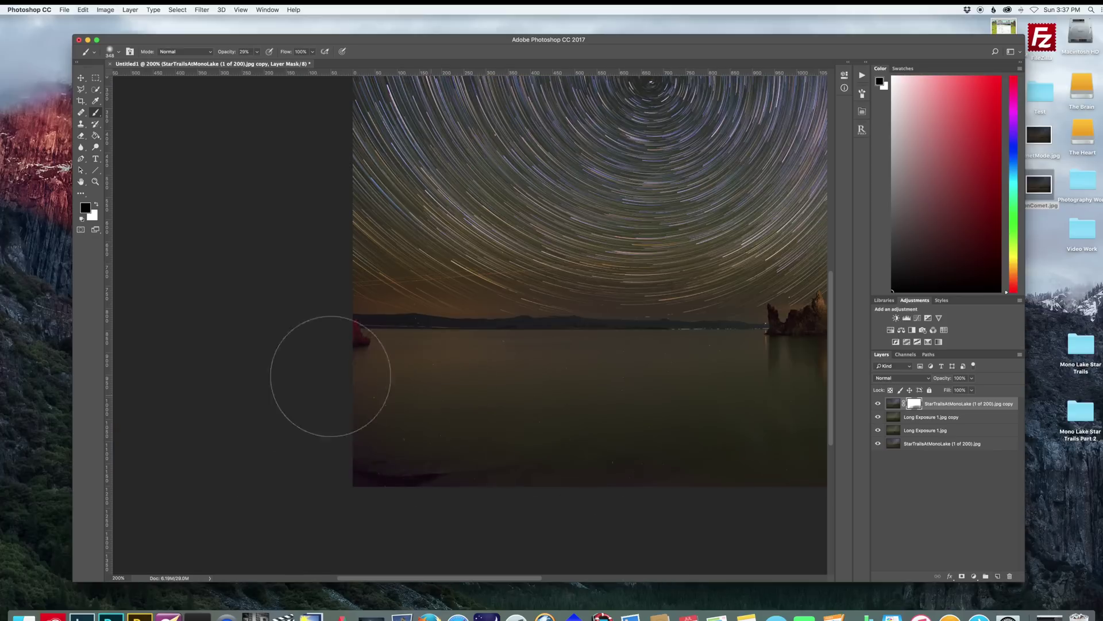
{"action": "scroll", "coordinate": [336, 398], "scroll_direction": "right", "scroll_amount": 3}
{"action": "key", "text": "6"}
{"action": "key", "text": "2"}
{"action": "scroll", "coordinate": [546, 467], "scroll_direction": "right", "scroll_amount": 9}
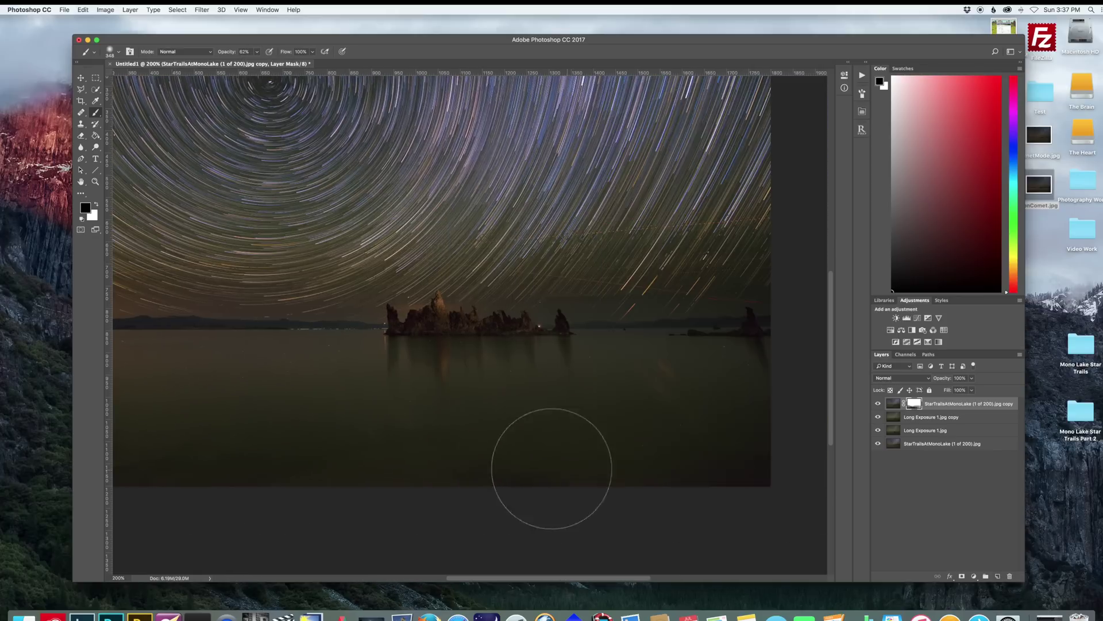
{"action": "scroll", "coordinate": [445, 414], "scroll_direction": "left", "scroll_amount": 8}
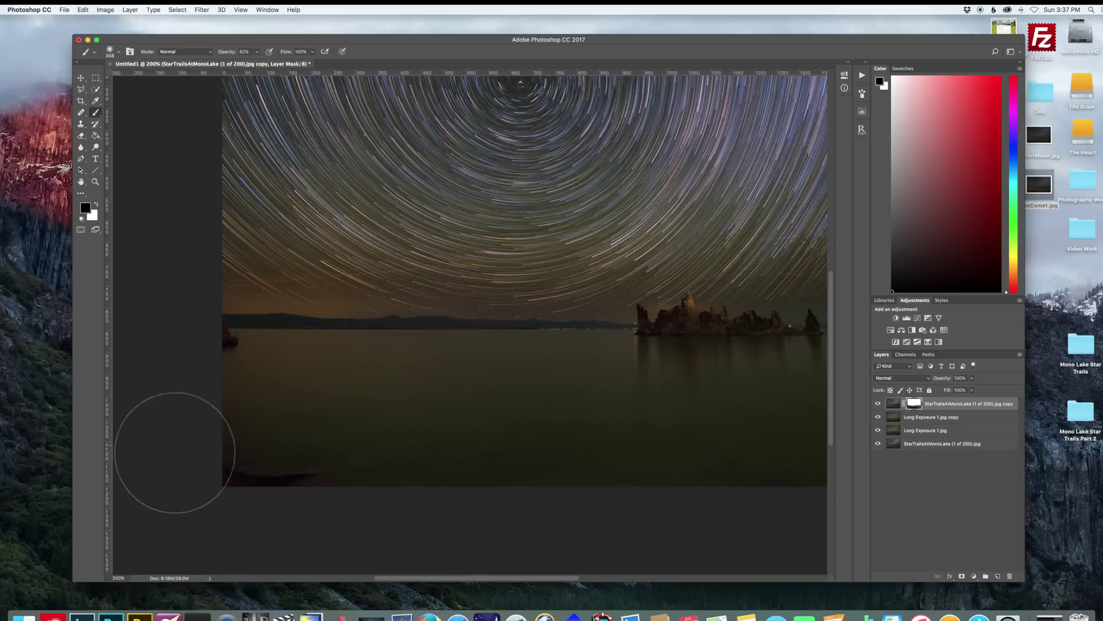
{"action": "scroll", "coordinate": [258, 436], "scroll_direction": "right", "scroll_amount": 7}
Zoom closer on the tufa and switch to painting white with a 30 px brush.
{"action": "left_click", "coordinate": [118, 52]}
{"action": "double_click", "coordinate": [137, 230]}
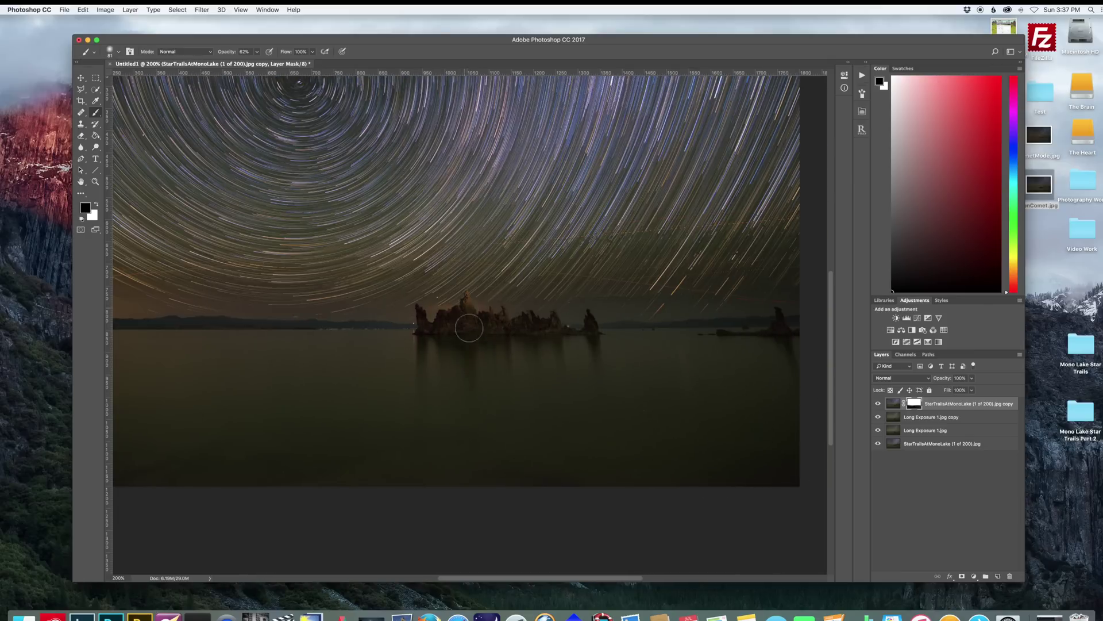
{"action": "key", "text": "super+plus"}
{"action": "scroll", "coordinate": [598, 342], "scroll_direction": "right", "scroll_amount": 6}
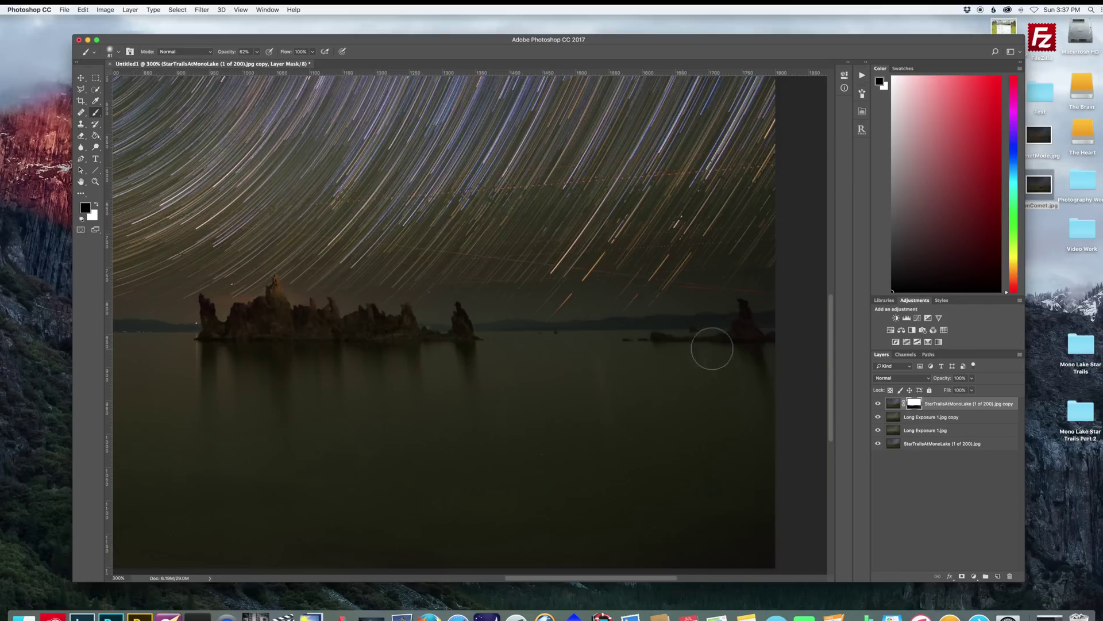
{"action": "key", "text": "x"}
{"action": "scroll", "coordinate": [764, 296], "scroll_direction": "left", "scroll_amount": 7}
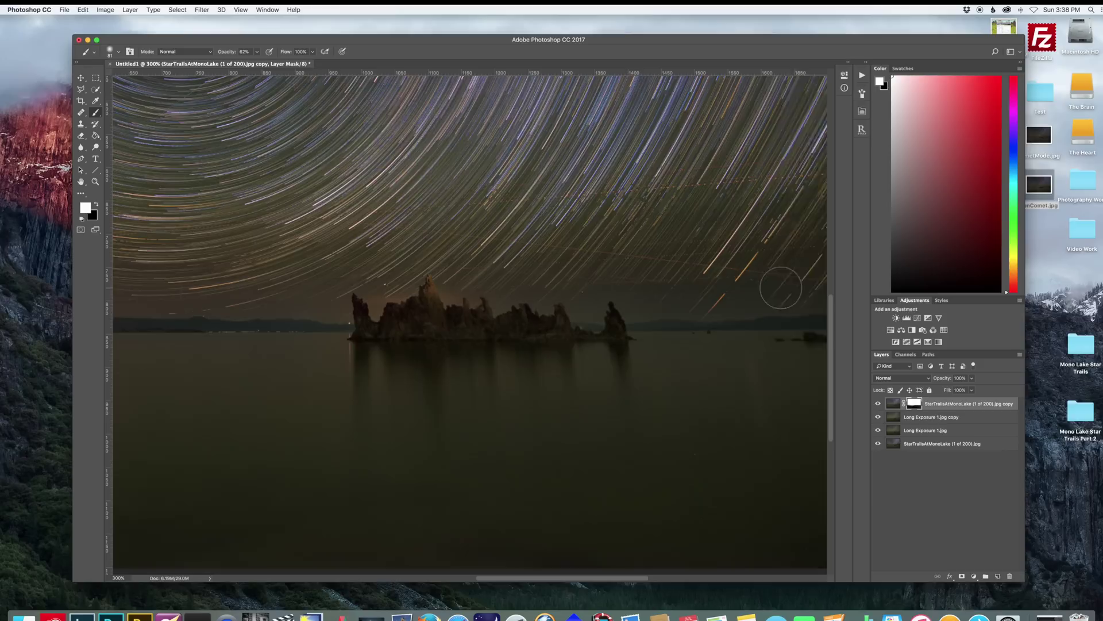
{"action": "left_click", "coordinate": [118, 52]}
{"action": "left_click", "coordinate": [133, 117]}
{"action": "left_click", "coordinate": [533, 307]}
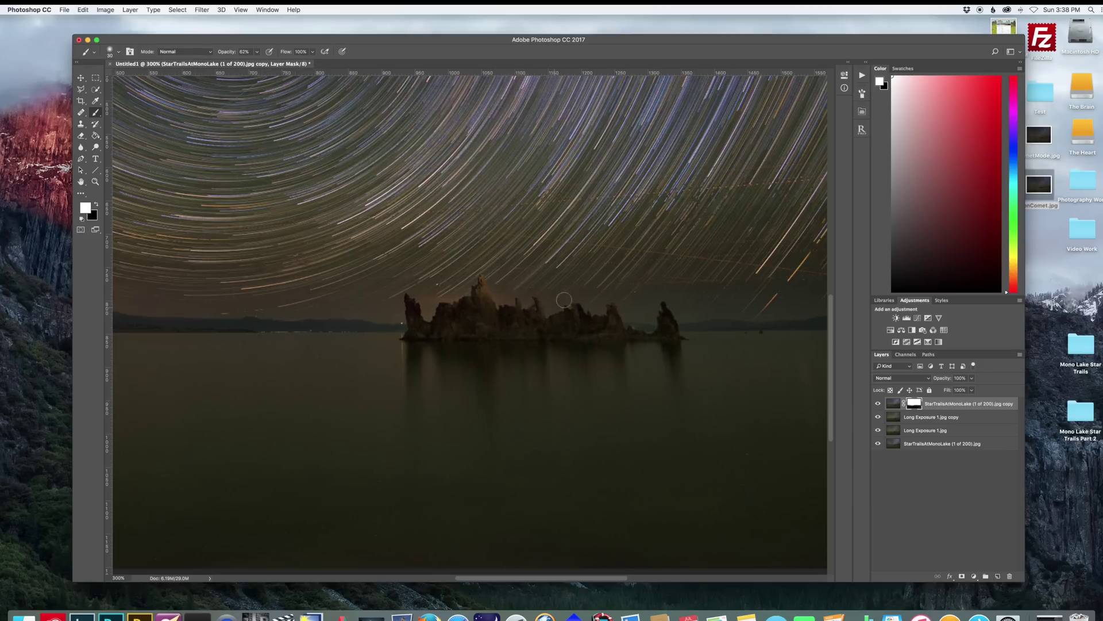
Switch back to black and reduce the brush to 14 px for masking around the tufa.
{"action": "scroll", "coordinate": [632, 312], "scroll_direction": "left", "scroll_amount": 4}
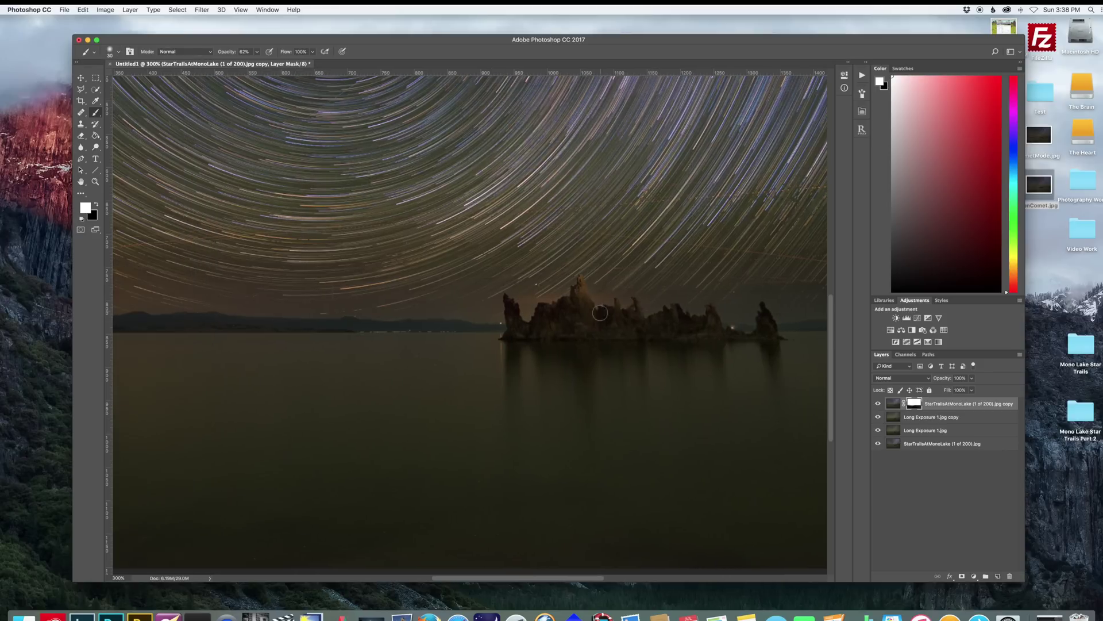
{"action": "key", "text": "x"}
{"action": "left_click", "coordinate": [119, 52]}
{"action": "left_click_drag", "start_coordinate": [133, 77], "coordinate": [127, 78]}
{"action": "left_click", "coordinate": [584, 297]}
{"action": "scroll", "coordinate": [563, 328], "scroll_direction": "right", "scroll_amount": 8}
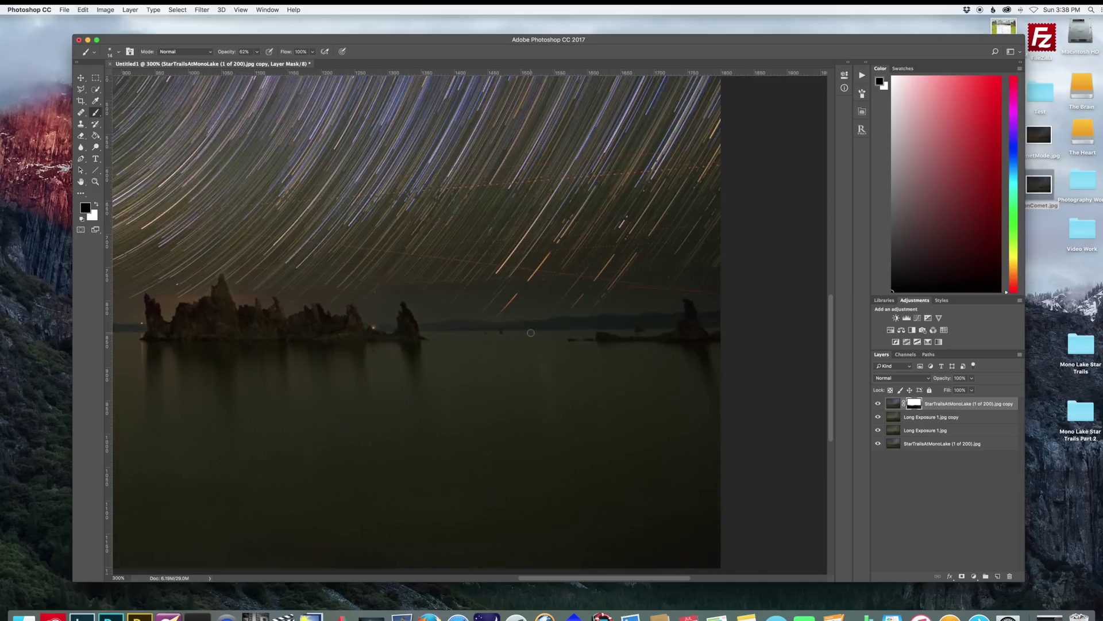
{"action": "scroll", "coordinate": [530, 332], "scroll_direction": "right", "scroll_amount": 6}
{"action": "scroll", "coordinate": [530, 333], "scroll_direction": "down", "scroll_amount": 5}
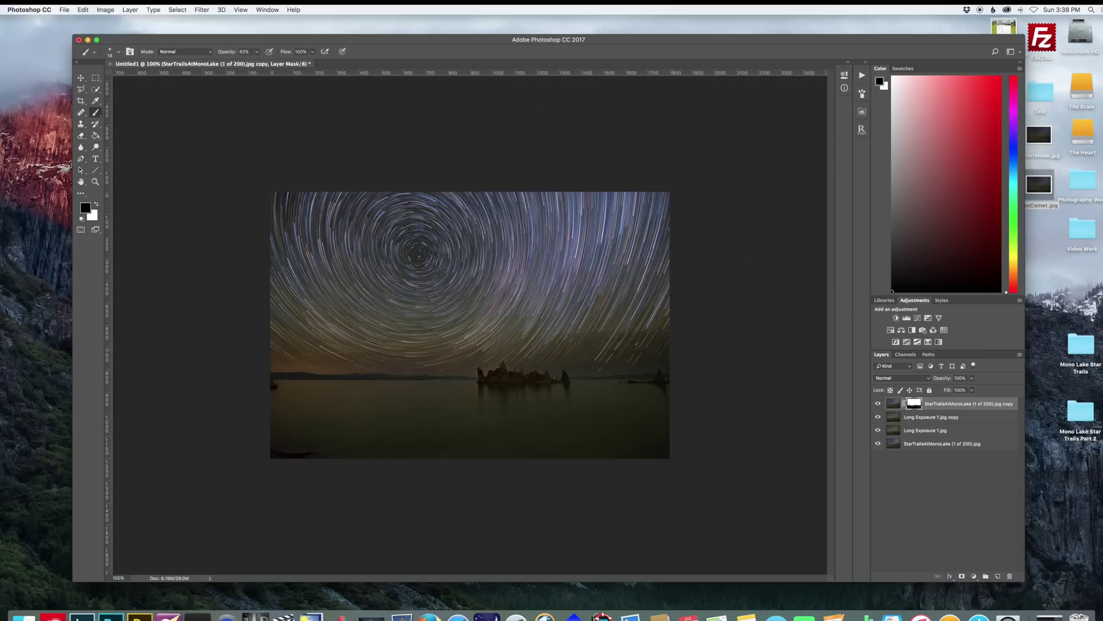
Flatten all layers into a single Background layer.
{"action": "right_click", "coordinate": [932, 449]}
{"action": "left_click", "coordinate": [953, 499]}
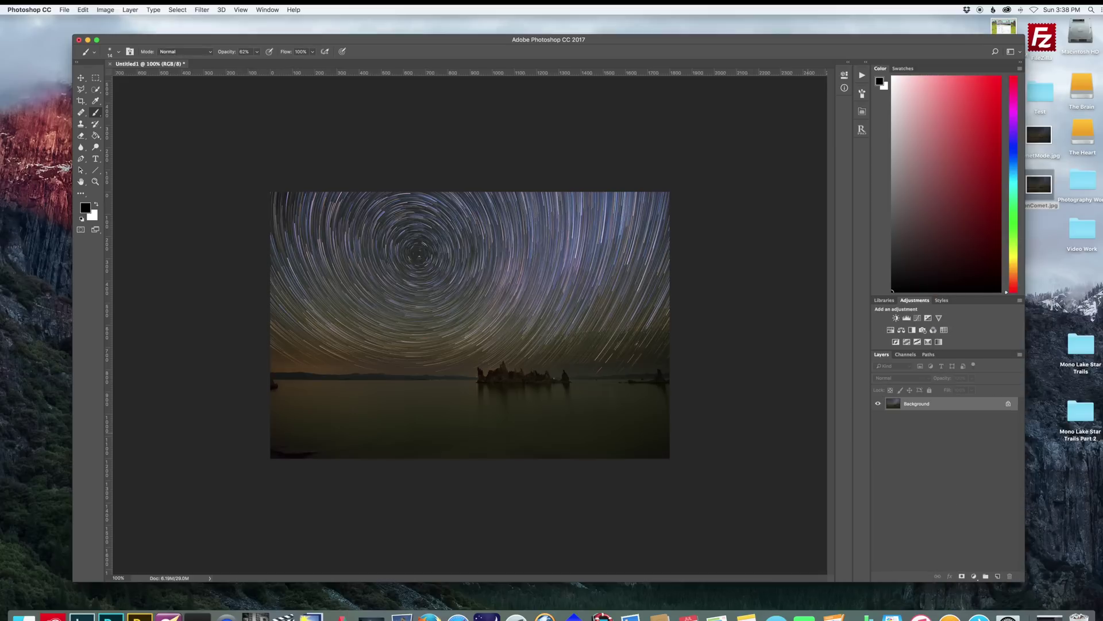
{"action": "scroll", "coordinate": [489, 356], "scroll_direction": "up", "scroll_amount": 6}
Switch to the Content-Aware Spot Healing Brush with an 18 px size.
{"action": "left_click", "coordinate": [85, 113]}
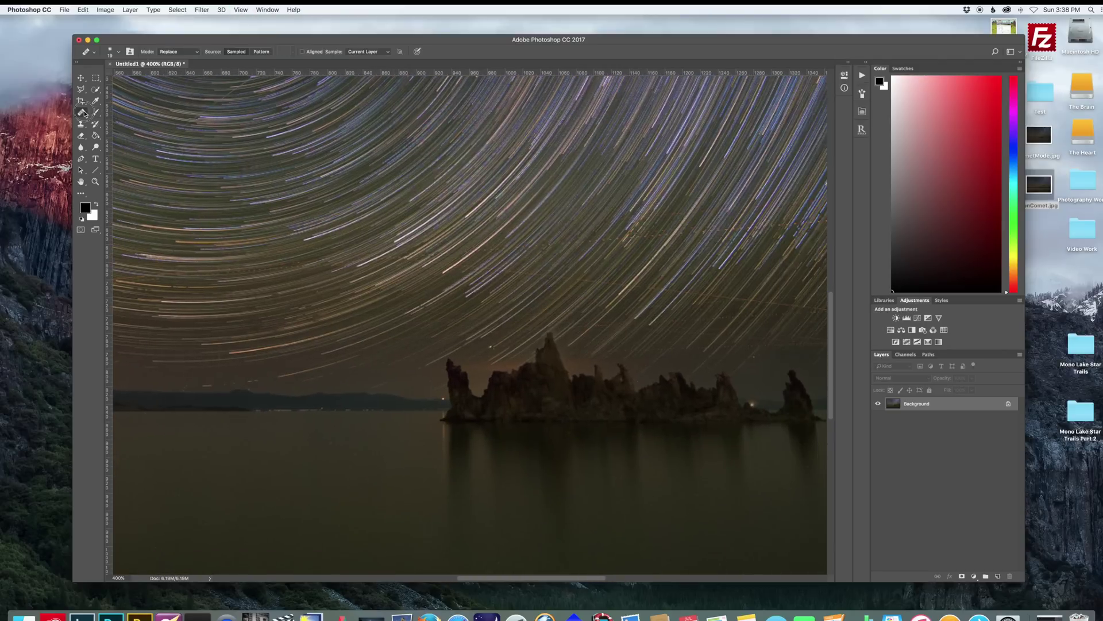
{"action": "right_click", "coordinate": [84, 113]}
{"action": "left_click", "coordinate": [124, 108]}
{"action": "left_click", "coordinate": [115, 52]}
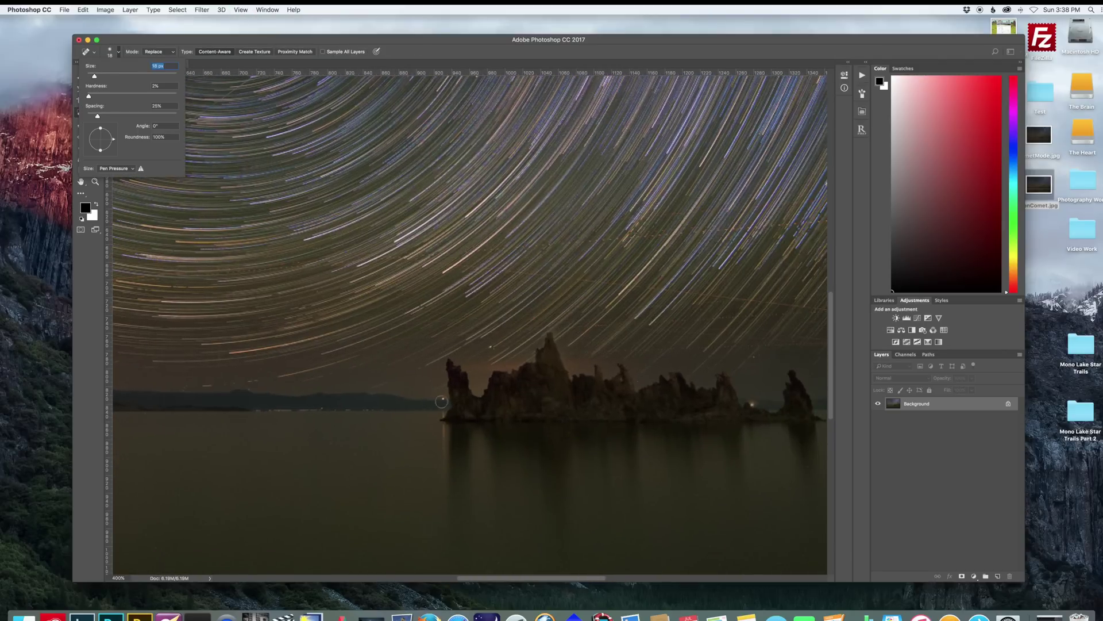
{"action": "key", "text": "Return"}
{"action": "scroll", "coordinate": [663, 402], "scroll_direction": "right", "scroll_amount": 3}
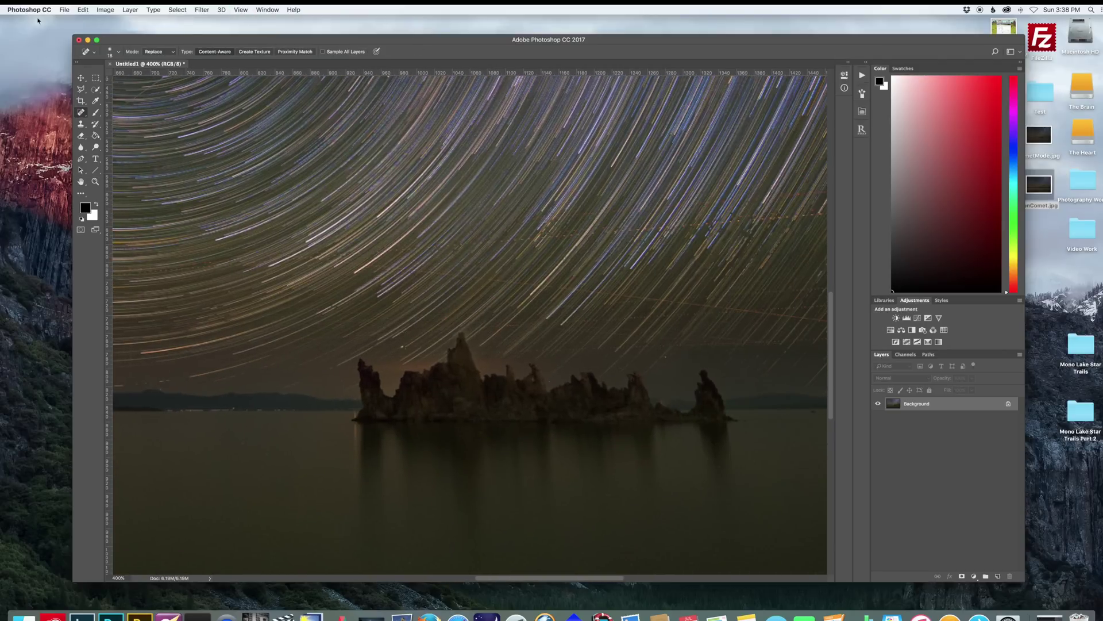
{"action": "left_click", "coordinate": [83, 10]}
{"action": "key", "text": "Escape"}
{"action": "scroll", "coordinate": [723, 426], "scroll_direction": "up", "scroll_amount": 3}
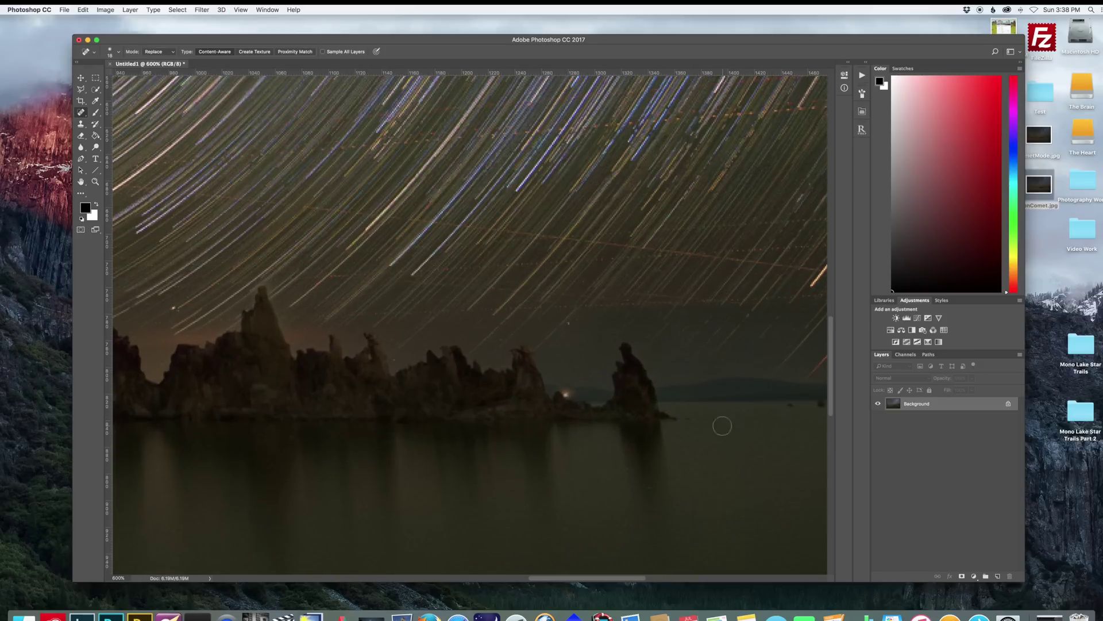
Shrink the healing brush to 7 px and smaller for spots near the tufa, then zoom out.
{"action": "left_click", "coordinate": [115, 51]}
{"action": "left_click_drag", "start_coordinate": [101, 80], "coordinate": [84, 80]}
{"action": "key", "text": "Return"}
{"action": "key", "text": "bracketleft"}
{"action": "scroll", "coordinate": [579, 364], "scroll_direction": "right", "scroll_amount": 5}
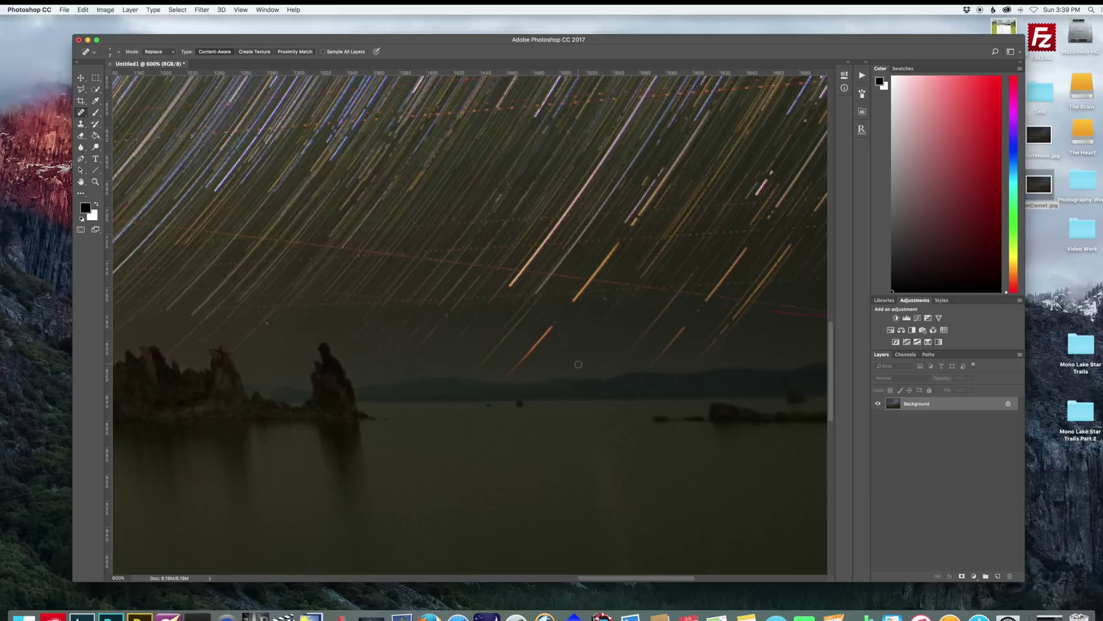
{"action": "scroll", "coordinate": [188, 342], "scroll_direction": "left", "scroll_amount": 20}
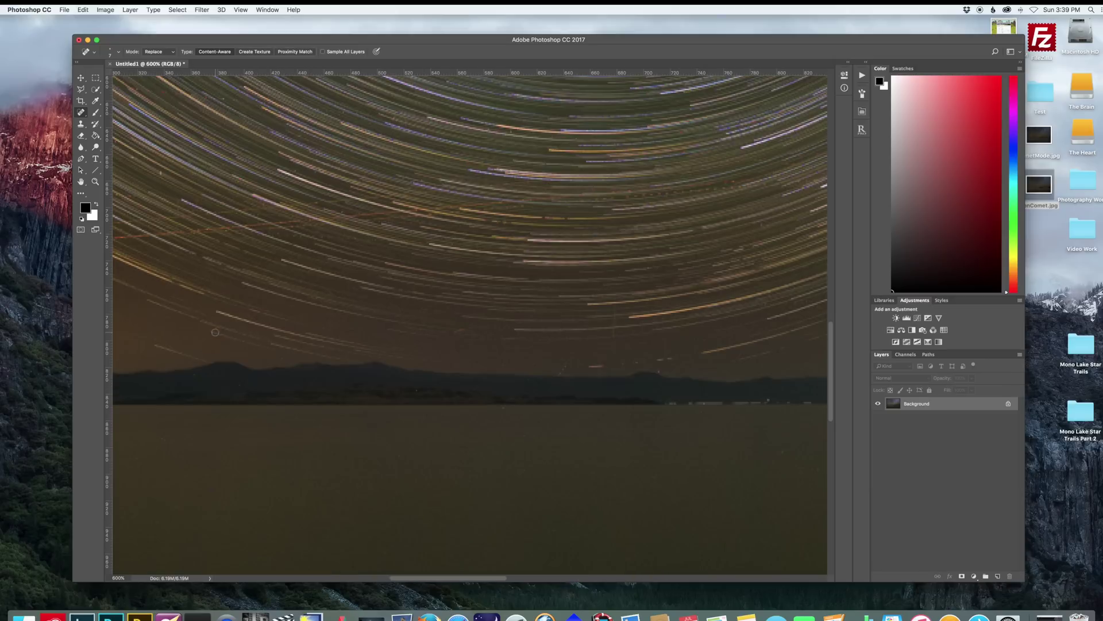
{"action": "scroll", "coordinate": [679, 373], "scroll_direction": "down", "scroll_amount": 2}
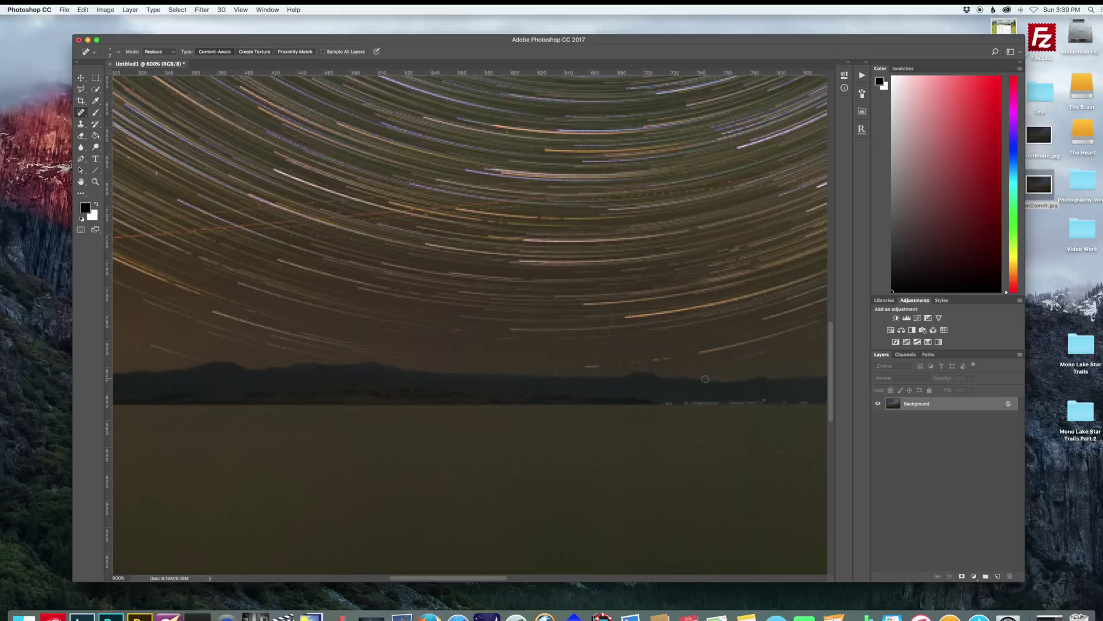
{"action": "key", "text": "super+minus"}
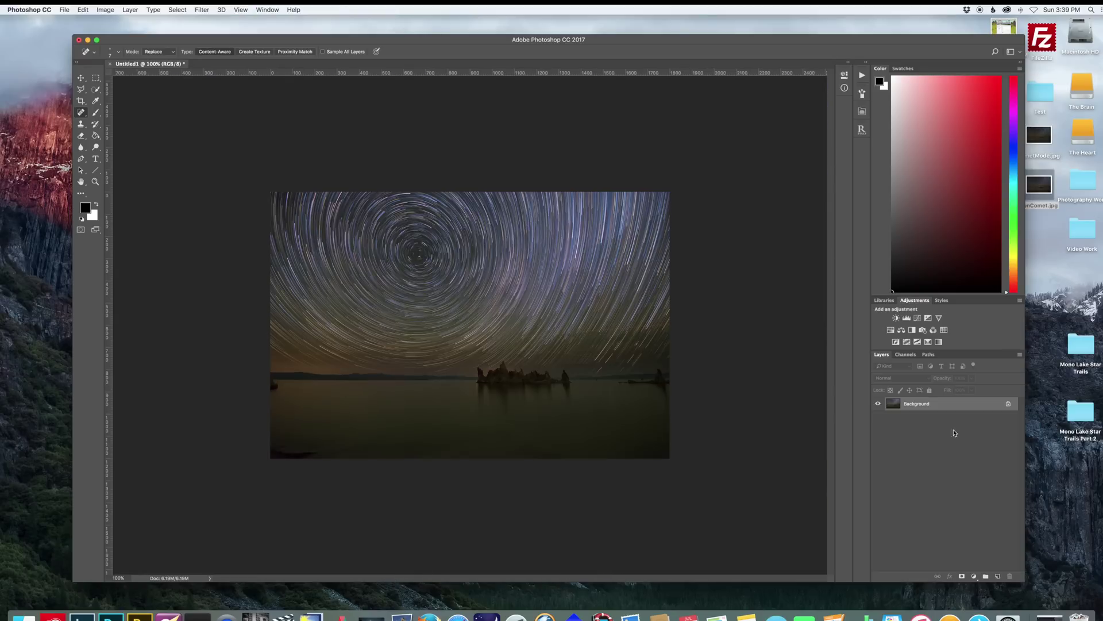
Save the composite as StarTrails.jpg in JPEG format at Quality 12 Maximum.
{"action": "left_click", "coordinate": [64, 10]}
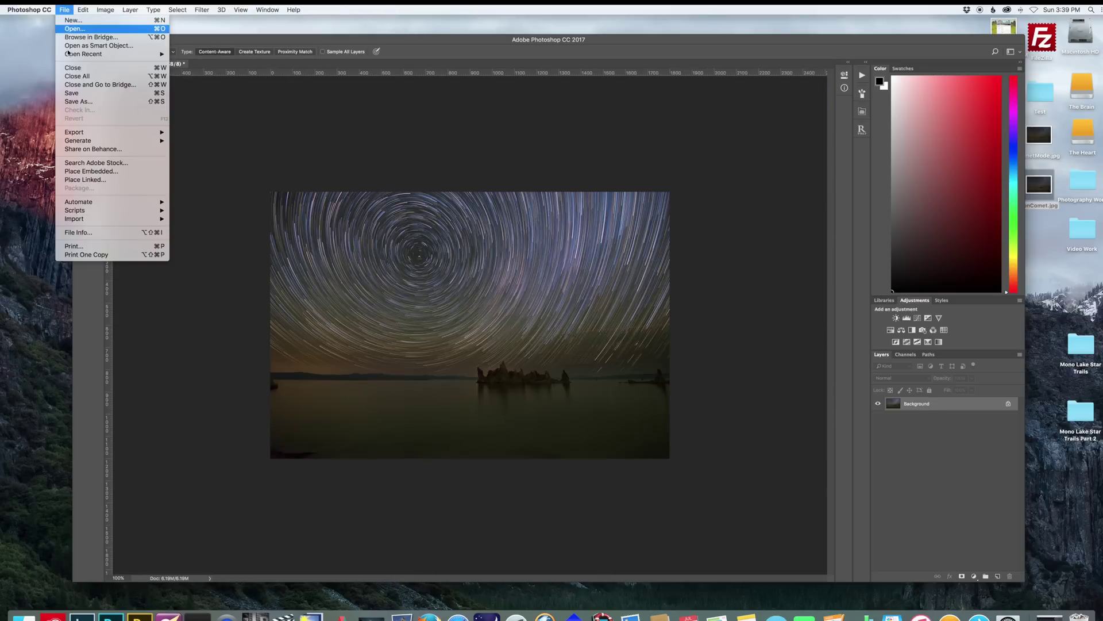
{"action": "left_click", "coordinate": [73, 92]}
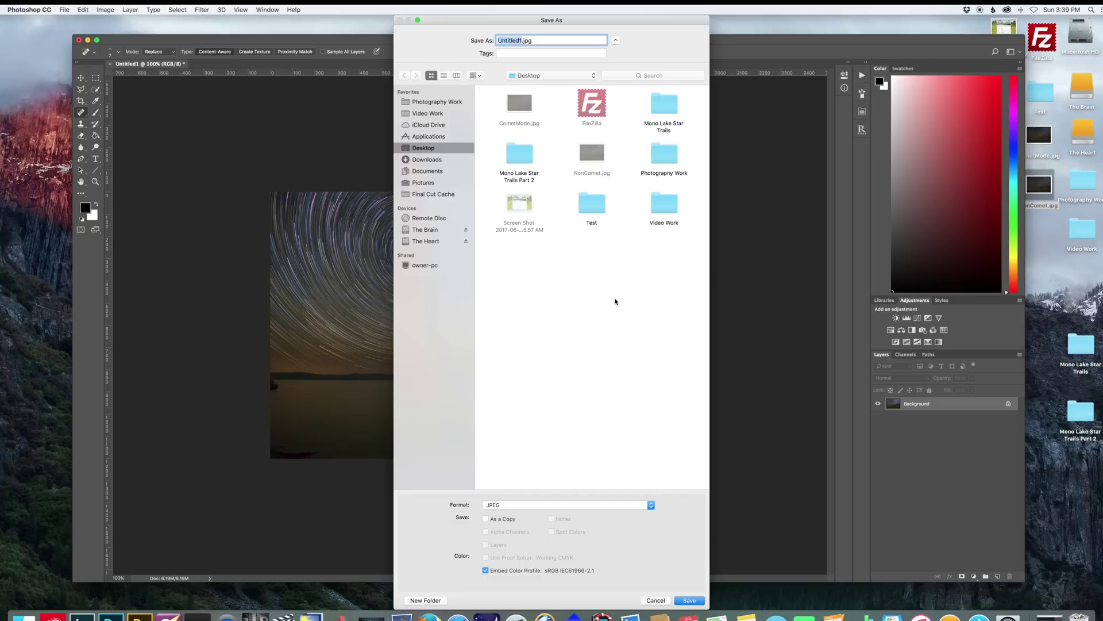
{"action": "type", "text": "StarTrails"}
{"action": "left_click", "coordinate": [692, 599]}
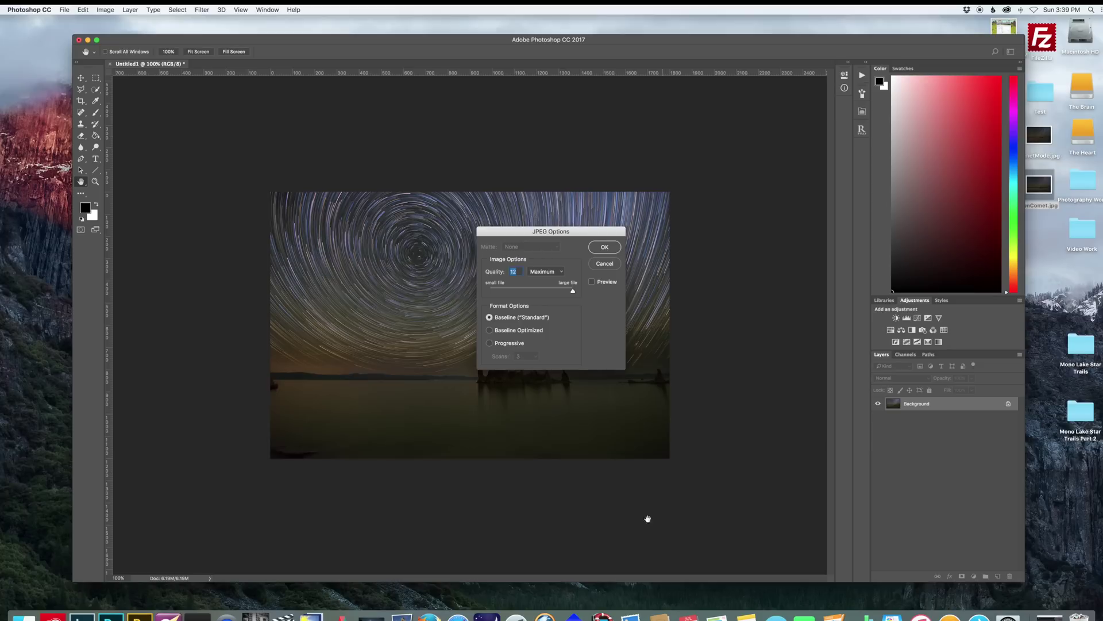
{"action": "left_click", "coordinate": [606, 247]}
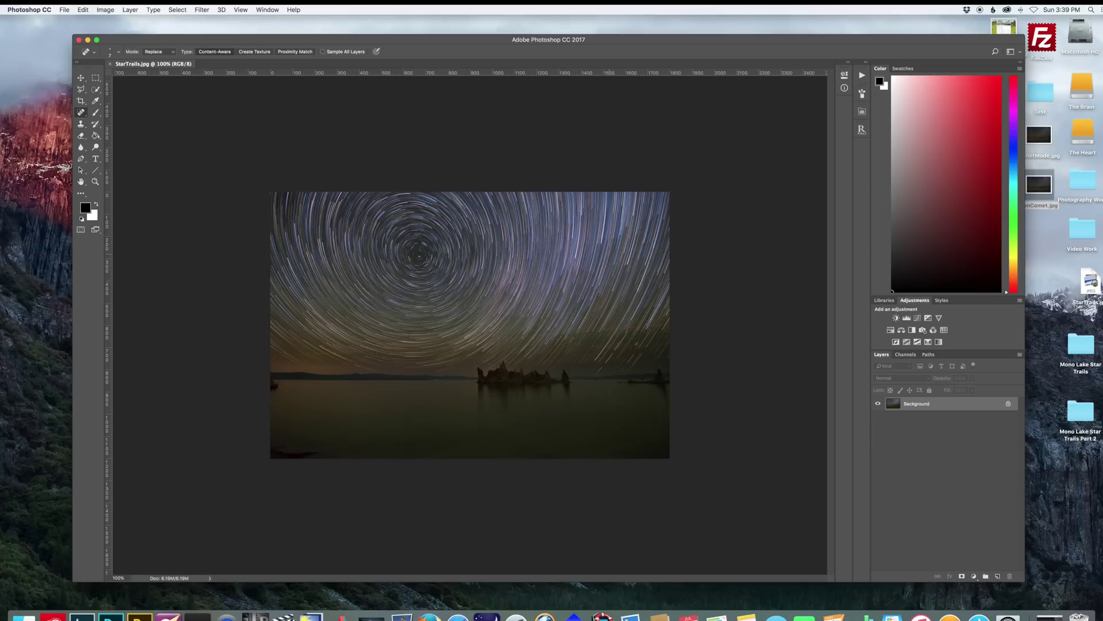
In Lightroom's Develop module, raise Vibrance and lower Highlights, then inspect at 1:1.
{"action": "key", "text": "super+Tab"}
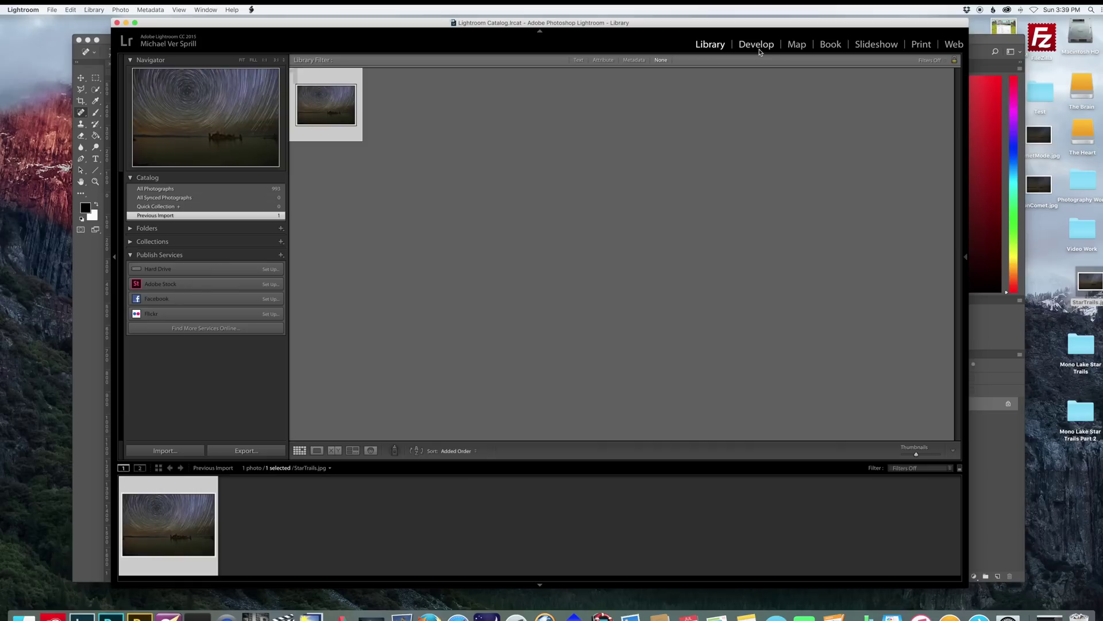
{"action": "left_click", "coordinate": [758, 50]}
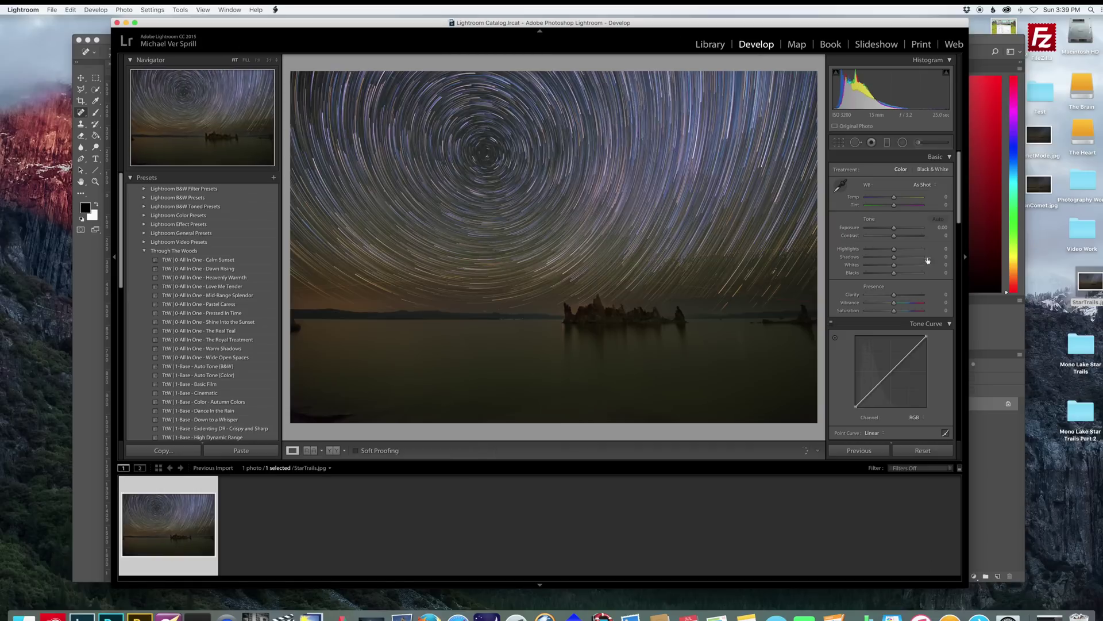
{"action": "left_click_drag", "start_coordinate": [895, 302], "coordinate": [896, 311]}
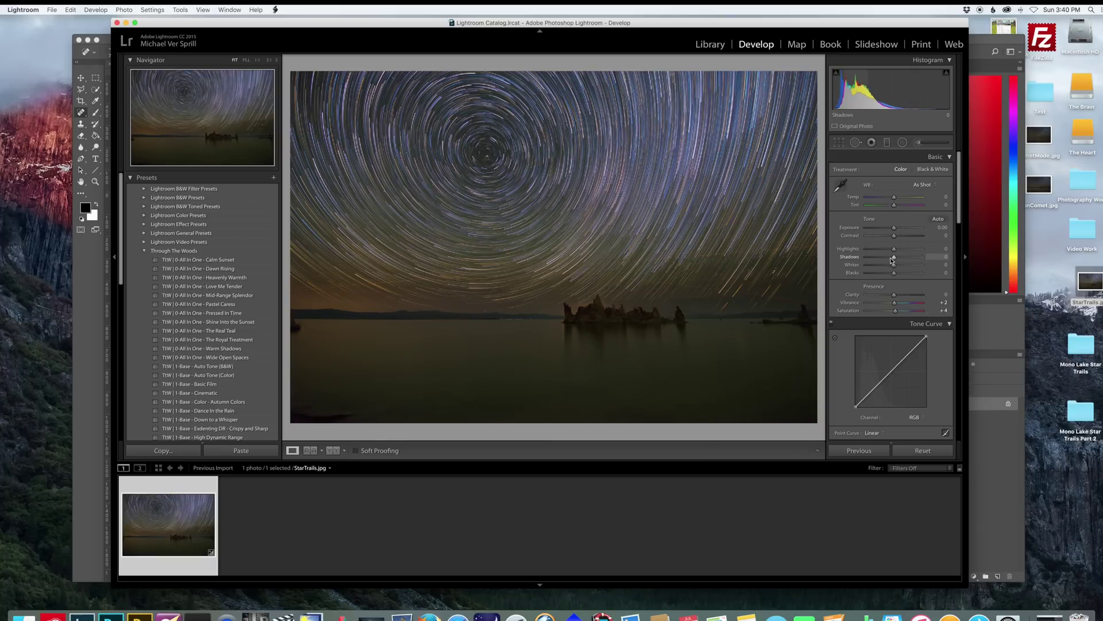
{"action": "mouse_move", "coordinate": [890, 250]}
{"action": "left_mouse_down"}
{"action": "mouse_move", "coordinate": [874, 252]}
{"action": "mouse_move", "coordinate": [913, 260]}
{"action": "mouse_move", "coordinate": [896, 237]}
{"action": "left_mouse_up"}
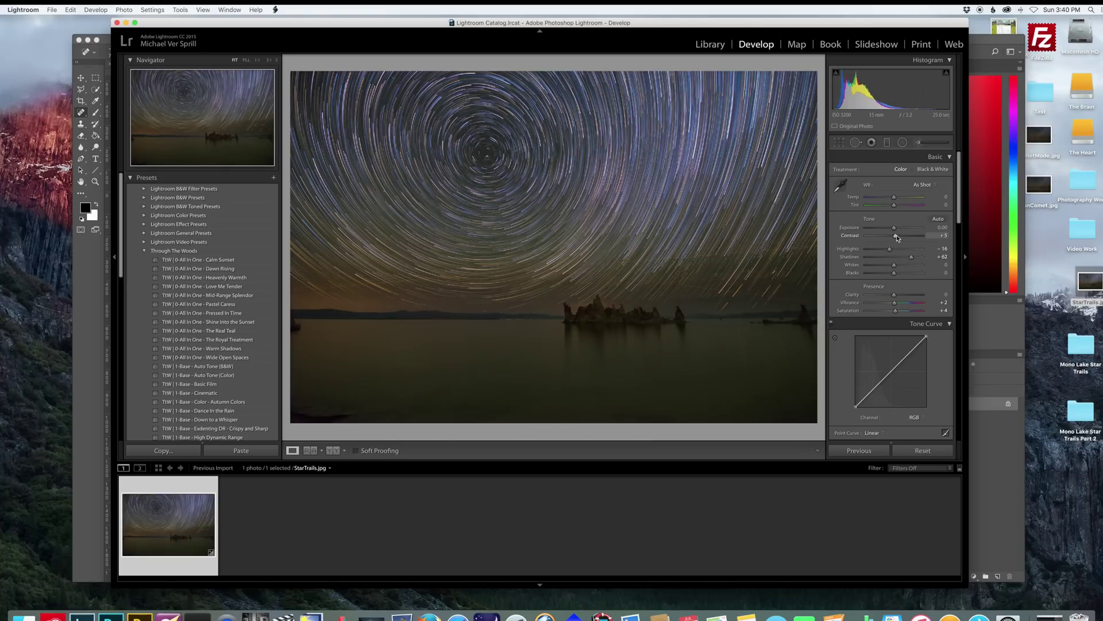
{"action": "left_click", "coordinate": [609, 190]}
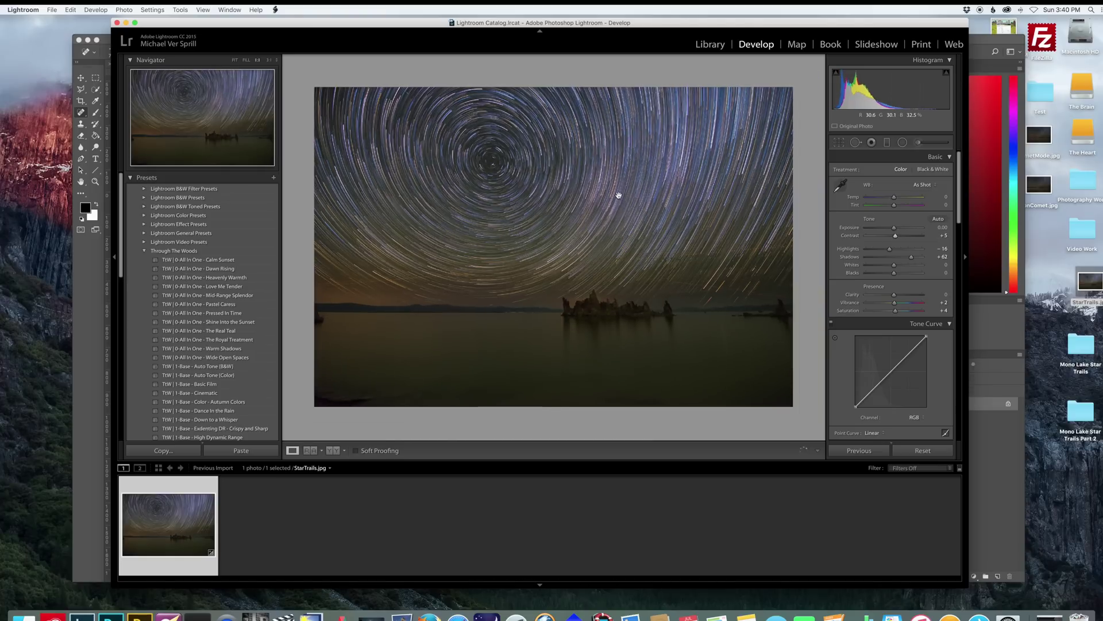
{"action": "left_click", "coordinate": [619, 194]}
{"action": "left_click", "coordinate": [632, 207]}
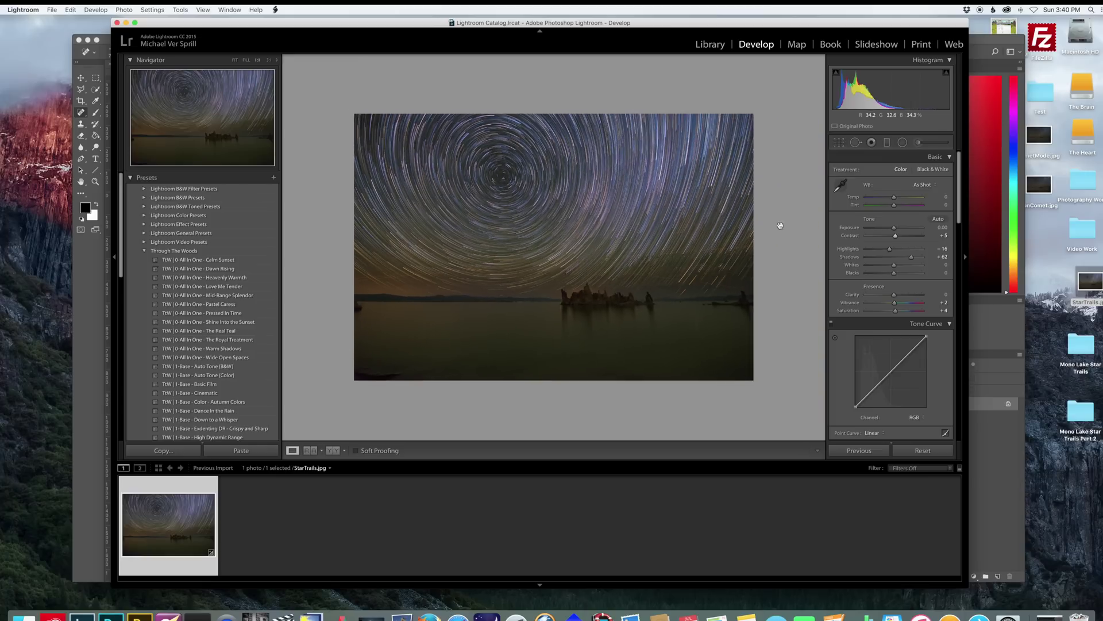
Raise Luminance noise reduction to 17 in the Detail panel and return to Fit view.
{"action": "scroll", "coordinate": [867, 289], "scroll_direction": "down", "scroll_amount": 1}
{"action": "scroll", "coordinate": [868, 288], "scroll_direction": "down", "scroll_amount": 15}
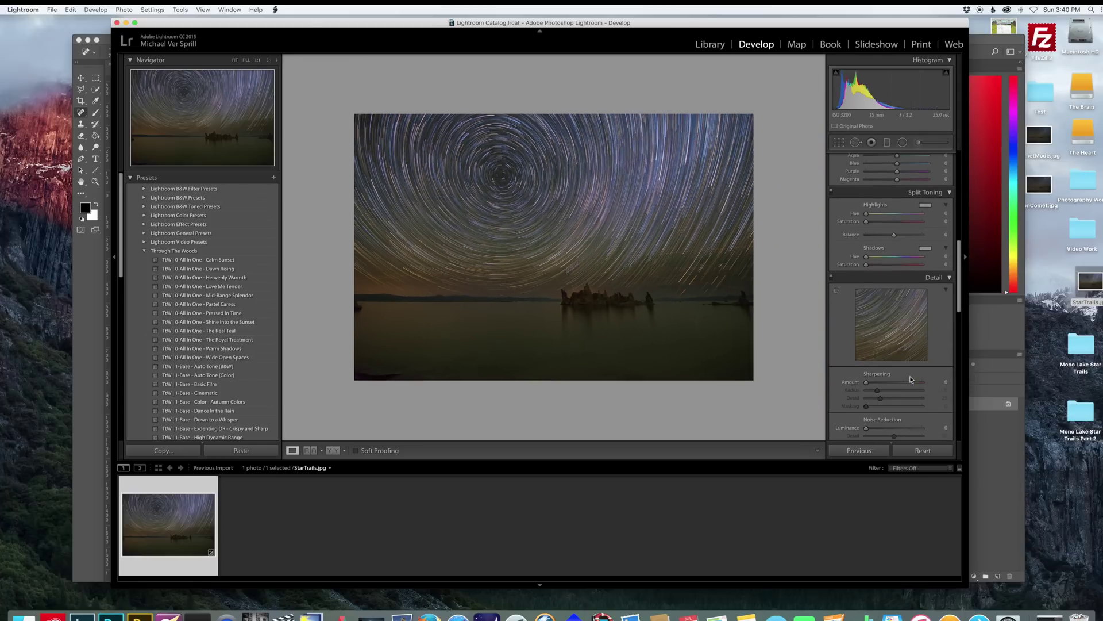
{"action": "scroll", "coordinate": [890, 398], "scroll_direction": "down", "scroll_amount": 5}
{"action": "left_click_drag", "start_coordinate": [867, 352], "coordinate": [877, 355]}
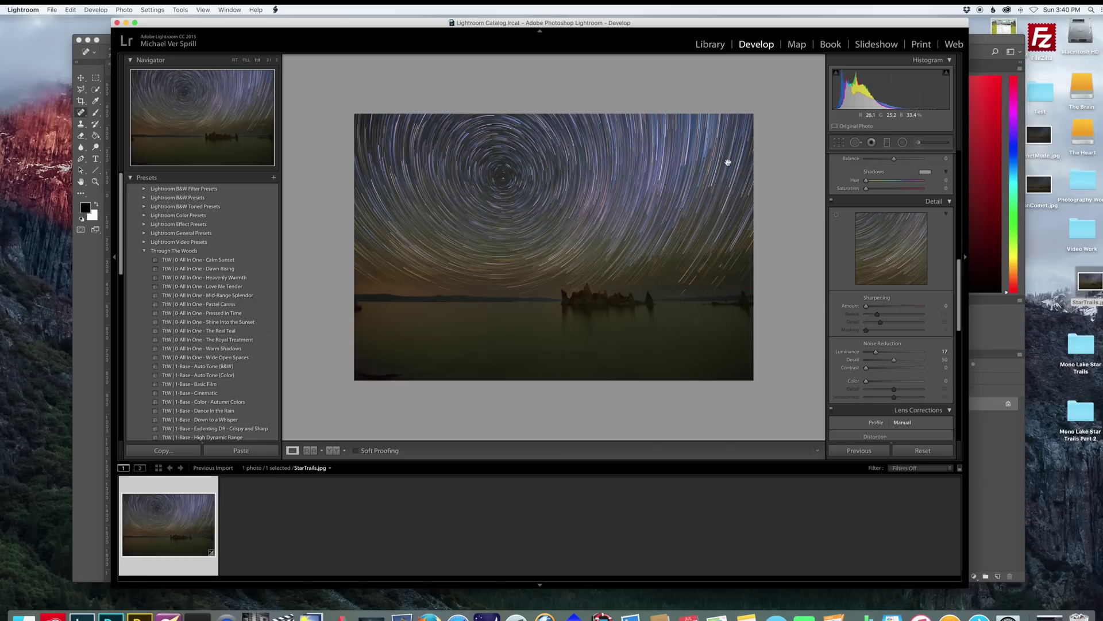
{"action": "left_click", "coordinate": [702, 199]}
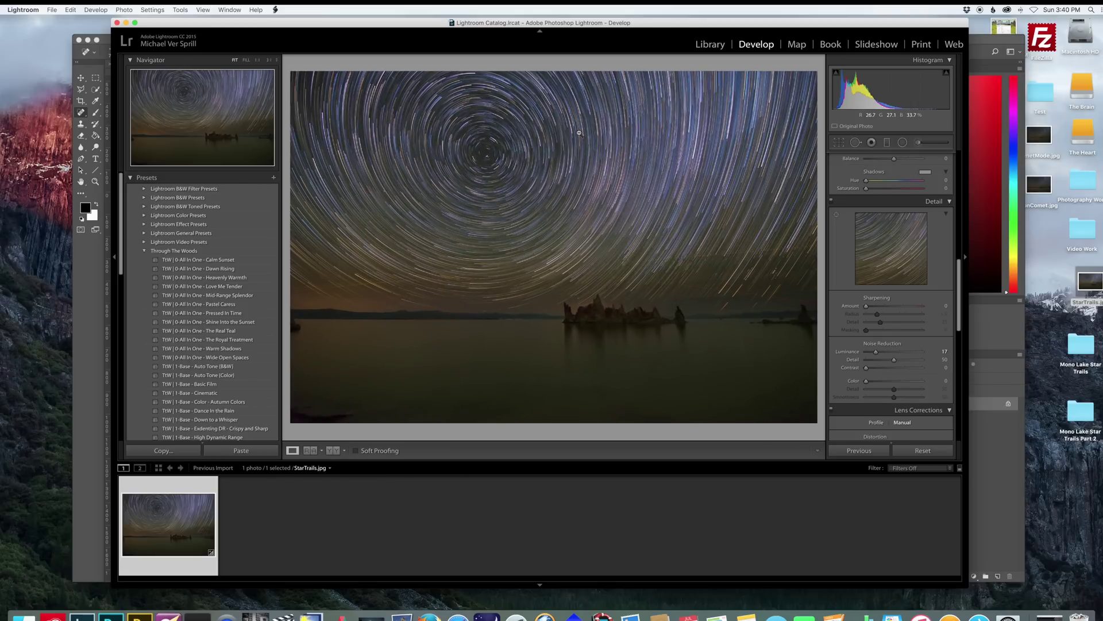